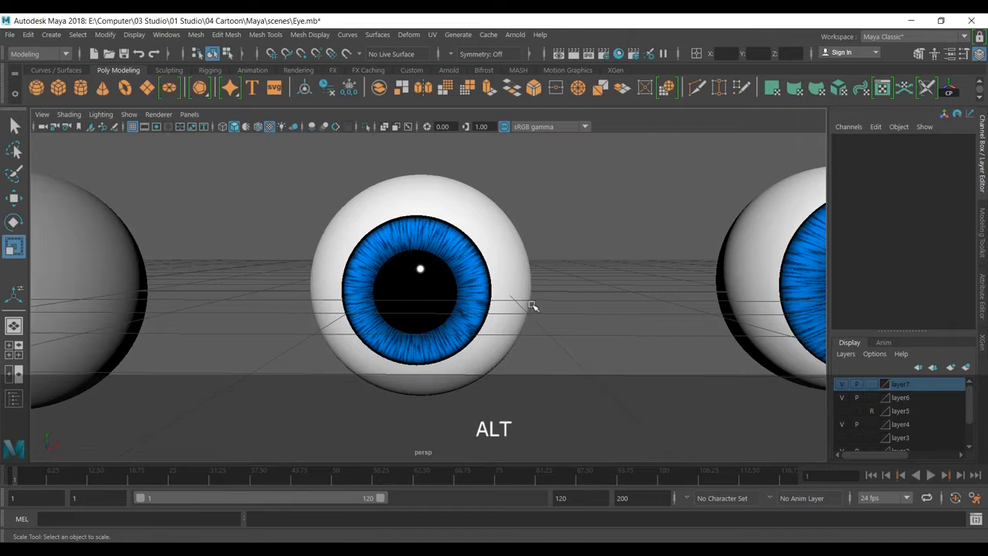
Step: Hide layer7 with the finished eyes and frame the plain gray eyeball sphere at the grid origin
{"action": "middle_click_drag", "start_coordinate": [532, 304], "coordinate": [558, 286], "text": "alt"}
{"action": "left_click_drag", "start_coordinate": [466, 255], "coordinate": [534, 282], "text": "alt"}
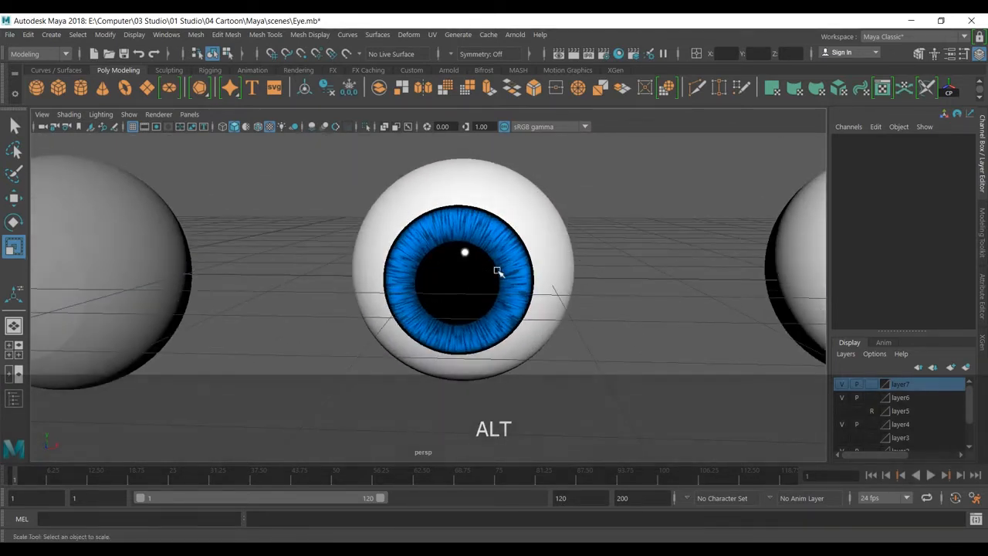
{"action": "left_click", "coordinate": [510, 252]}
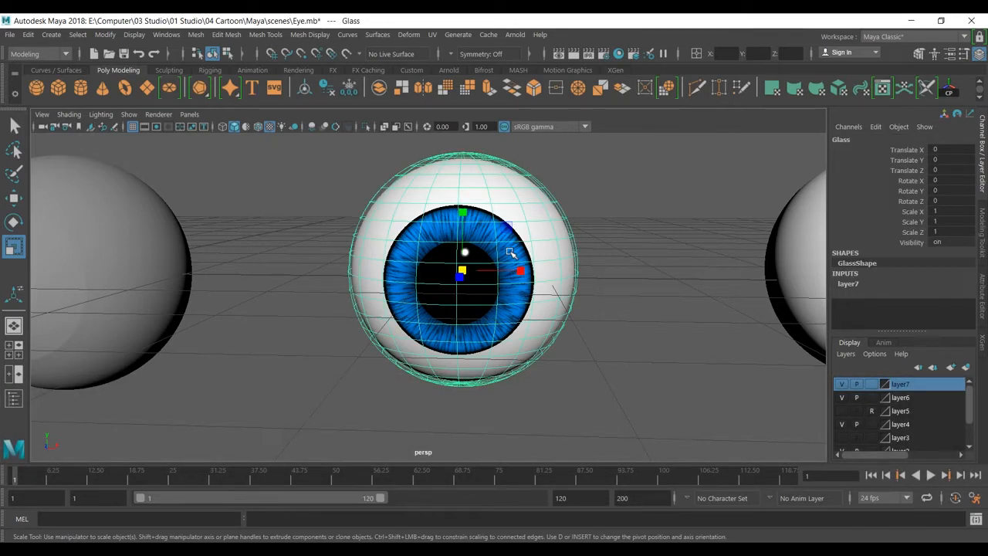
{"action": "mouse_move", "coordinate": [510, 252]}
{"action": "left_mouse_down", "text": "alt"}
{"action": "mouse_move", "coordinate": [520, 157]}
{"action": "mouse_move", "coordinate": [514, 262]}
{"action": "left_mouse_up", "text": "alt"}
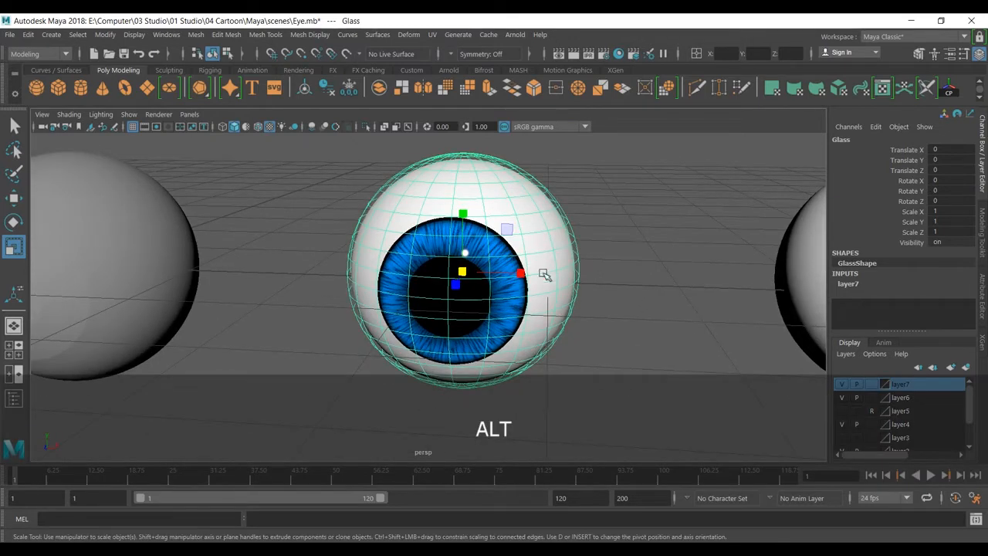
{"action": "left_click", "coordinate": [841, 384]}
{"action": "middle_click_drag", "start_coordinate": [332, 272], "coordinate": [693, 247], "text": "alt"}
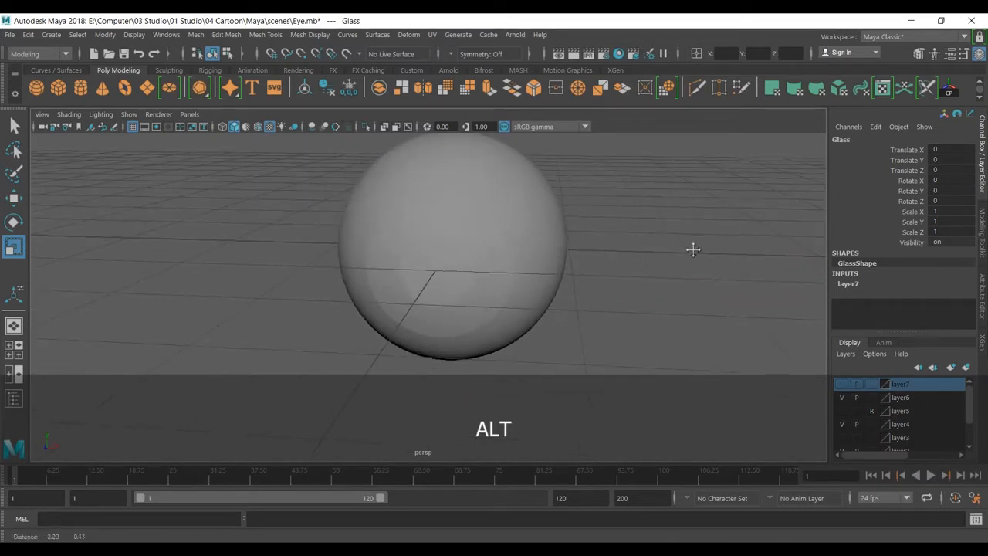
Step: Create a polygon sphere at the origin around the gray eyeball and set it to smooth preview
{"action": "left_click", "coordinate": [503, 214]}
{"action": "left_click", "coordinate": [36, 88]}
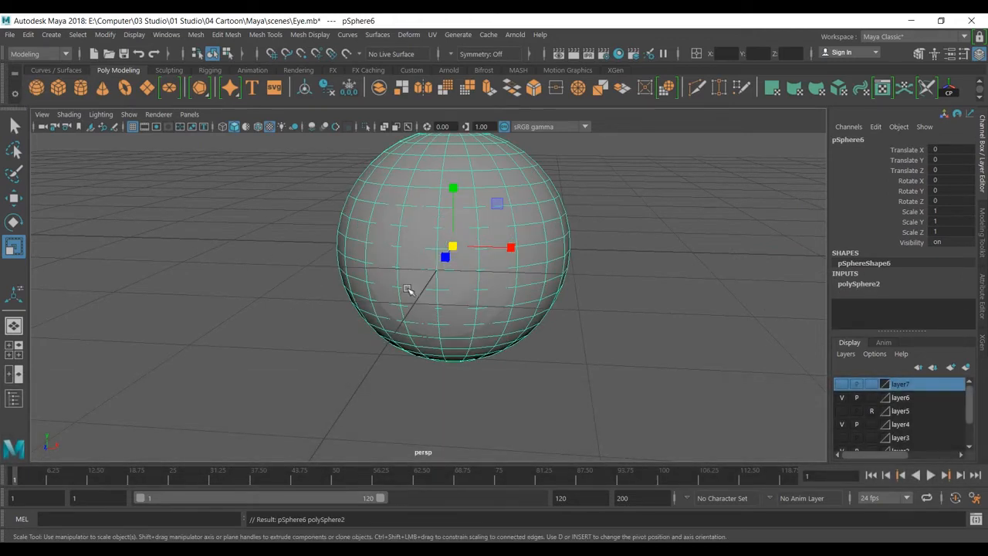
{"action": "key", "text": "ctrl+z"}
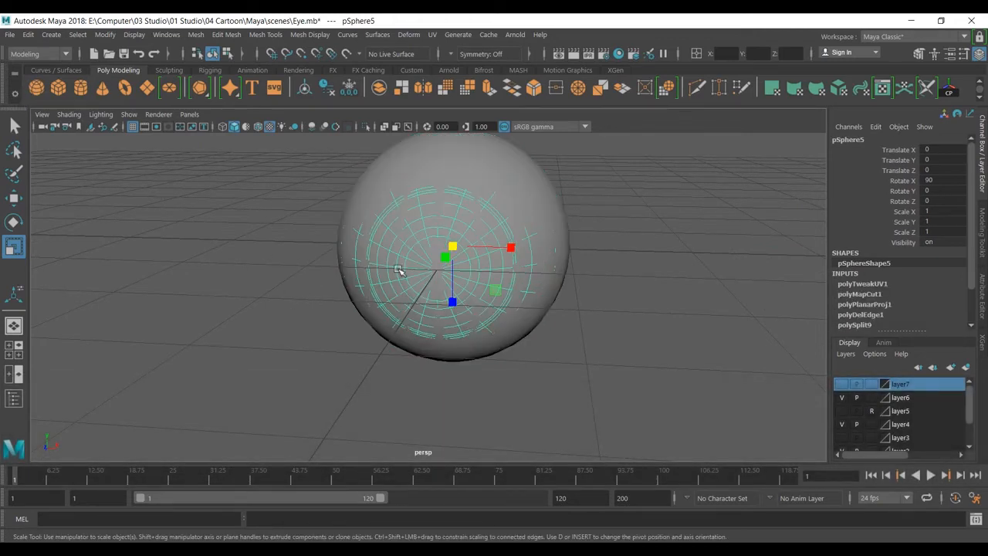
{"action": "key", "text": "shift+z"}
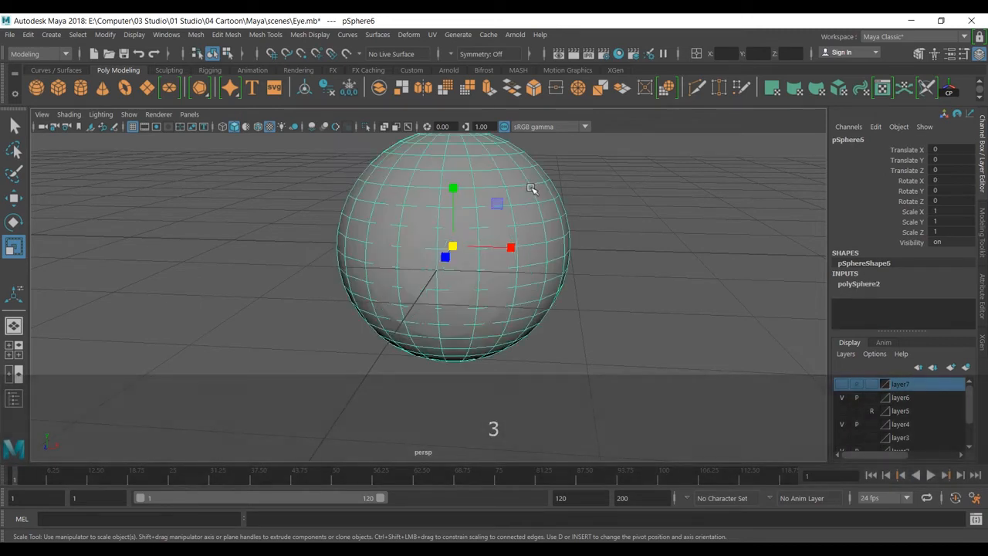
{"action": "key", "text": "3"}
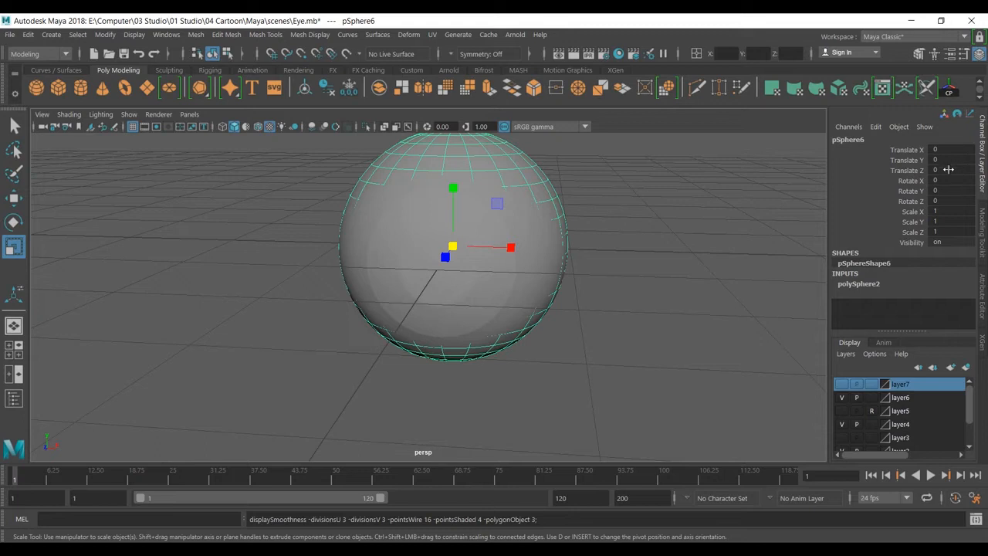
Step: Try a 90-degree X rotation on the new sphere and return Rotate X to 0
{"action": "left_click", "coordinate": [944, 181]}
{"action": "type", "text": "90"}
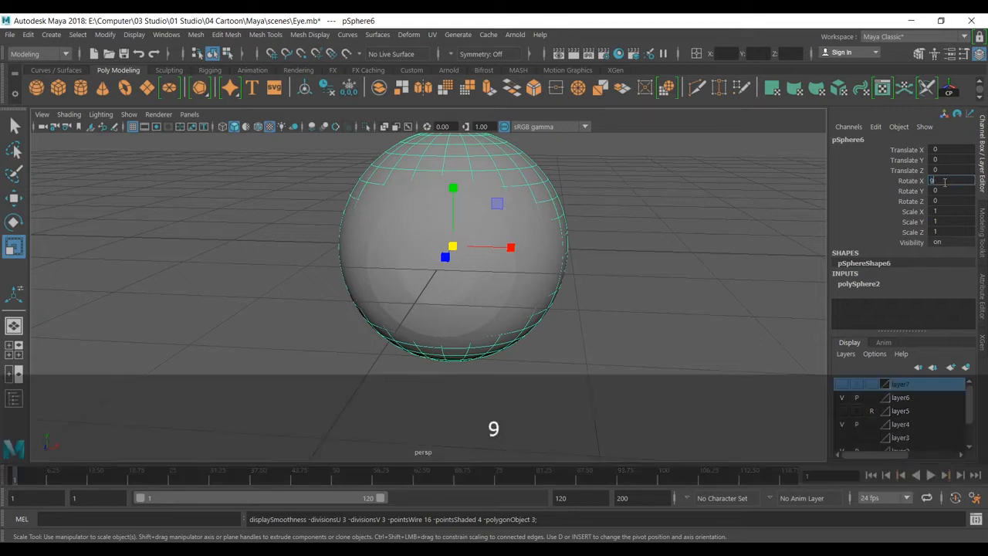
{"action": "key", "text": "Return"}
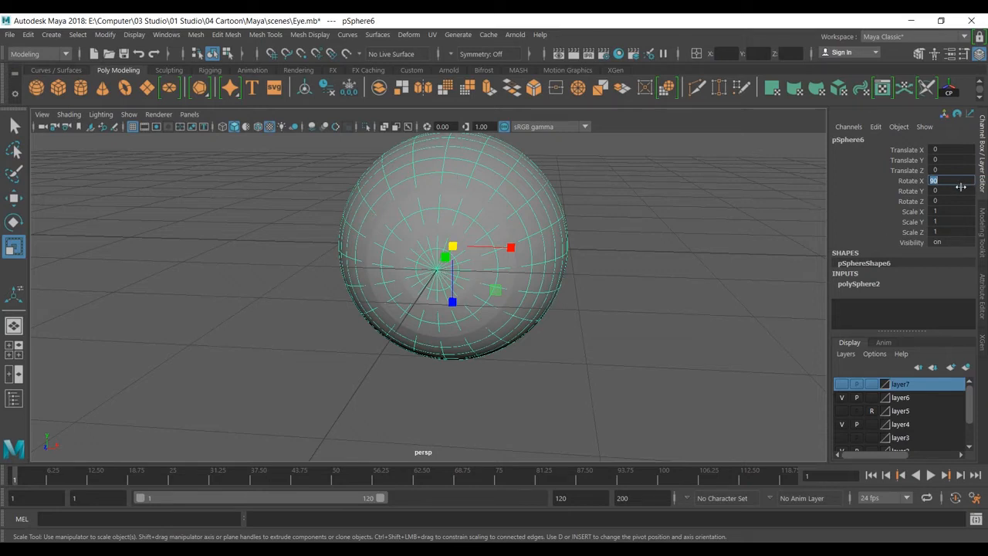
{"action": "type", "text": "0"}
{"action": "key", "text": "Return"}
Step: Scale the new smoothed sphere up uniformly by a slight amount so it encloses the gray eyeball
{"action": "left_click_drag", "start_coordinate": [462, 249], "coordinate": [456, 248]}
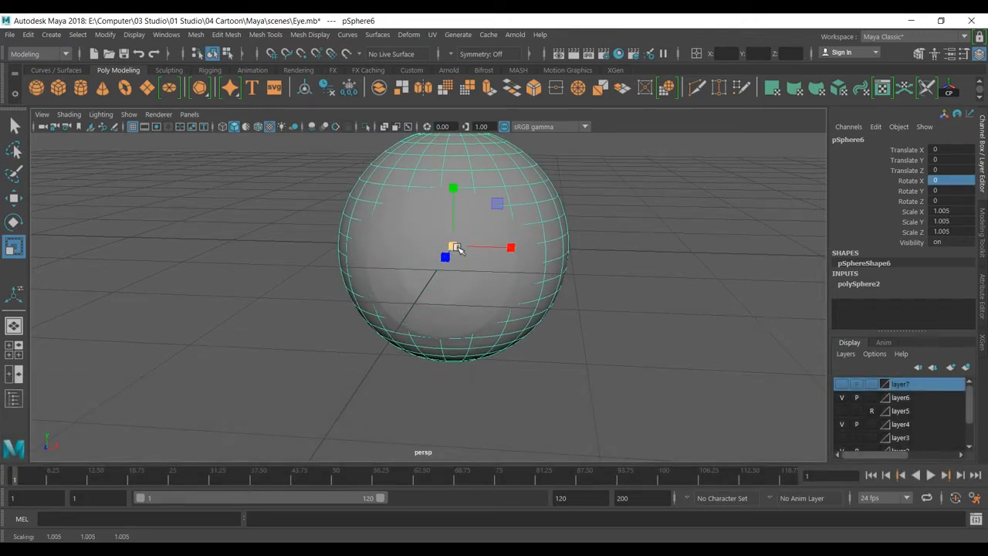
{"action": "key", "text": "3"}
{"action": "left_click_drag", "start_coordinate": [456, 249], "coordinate": [460, 246]}
{"action": "left_click", "coordinate": [618, 218]}
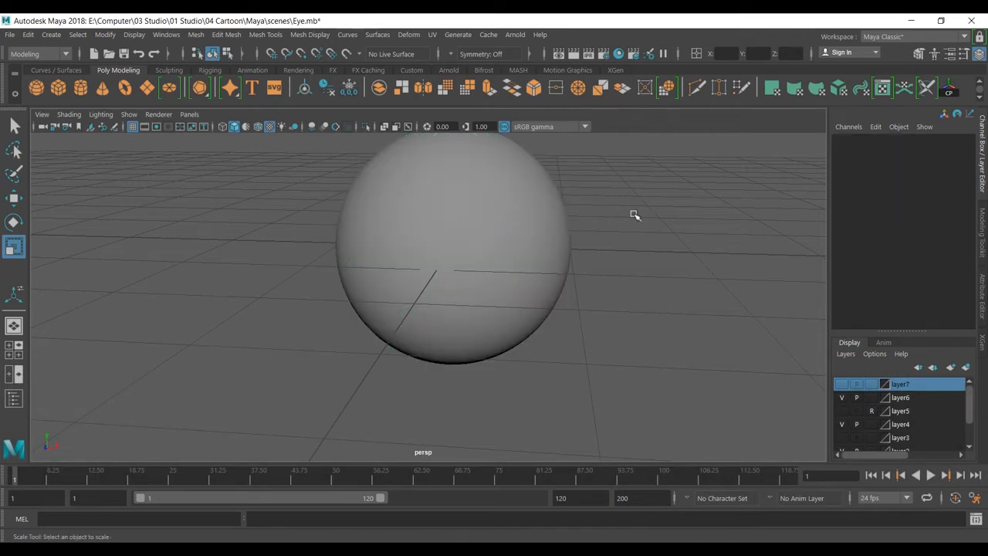
Step: Show wireframe on the shaded models and fine-tune the outer sphere's uniform scale to about 1.032
{"action": "left_click", "coordinate": [259, 126]}
{"action": "left_click_drag", "start_coordinate": [577, 276], "coordinate": [536, 298], "text": "alt"}
{"action": "left_click", "coordinate": [538, 279]}
{"action": "left_click_drag", "start_coordinate": [463, 228], "coordinate": [466, 231]}
{"action": "left_click", "coordinate": [651, 293]}
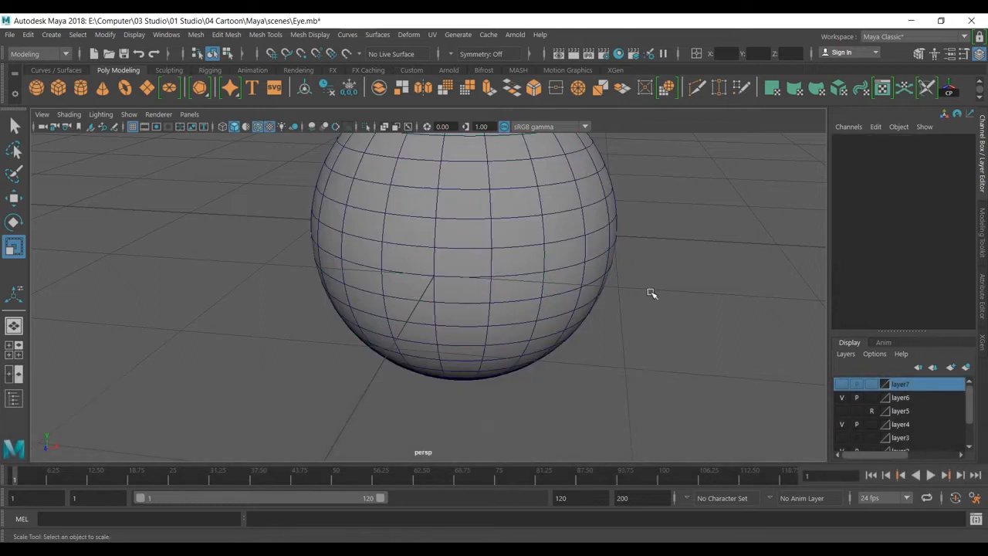
{"action": "right_click_drag", "start_coordinate": [651, 294], "coordinate": [641, 309], "text": "alt"}
{"action": "mouse_move", "coordinate": [641, 309]}
{"action": "left_mouse_down", "text": "alt"}
{"action": "mouse_move", "coordinate": [650, 303]}
{"action": "mouse_move", "coordinate": [637, 306]}
{"action": "left_mouse_up", "text": "alt"}
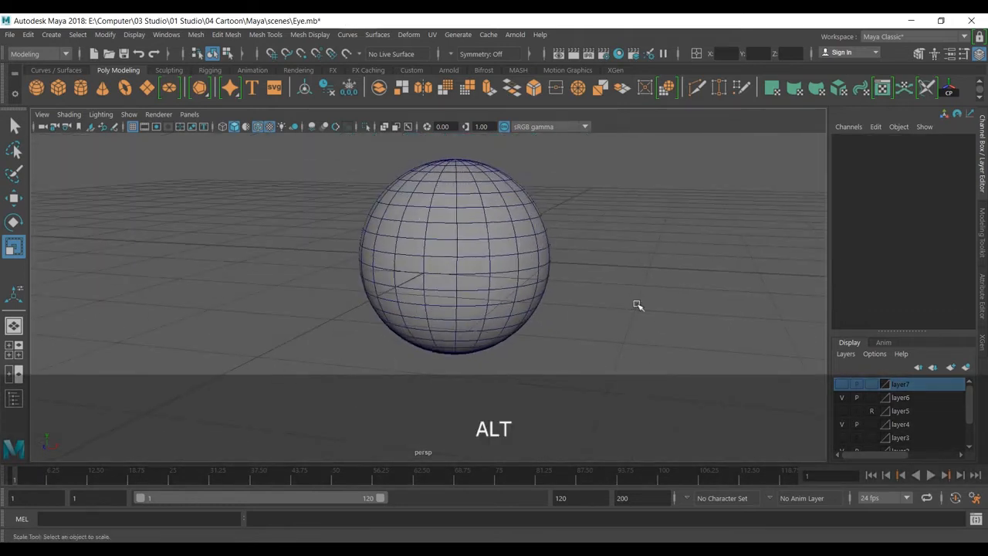
Step: Rename the outer sphere to shini and hide it
{"action": "left_click", "coordinate": [446, 221]}
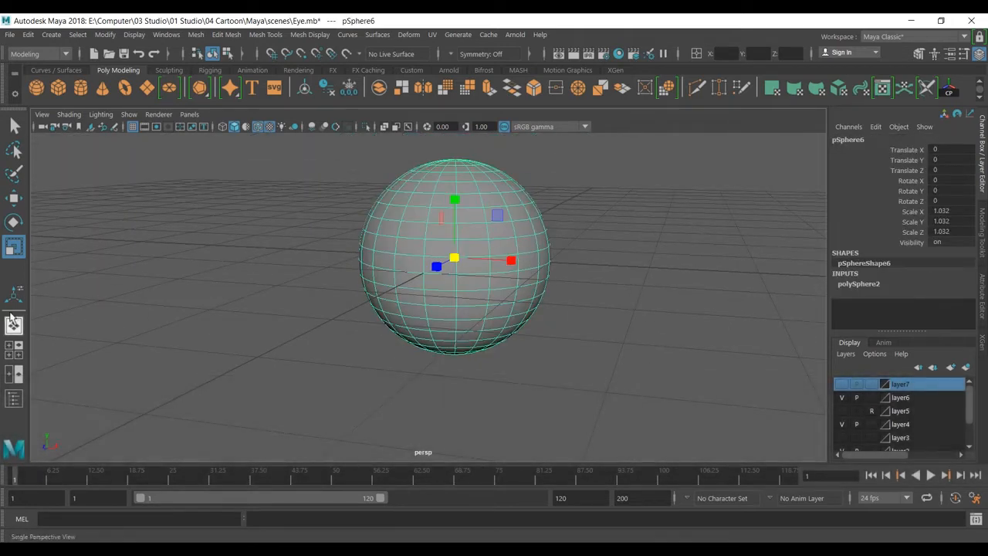
{"action": "left_click", "coordinate": [872, 138]}
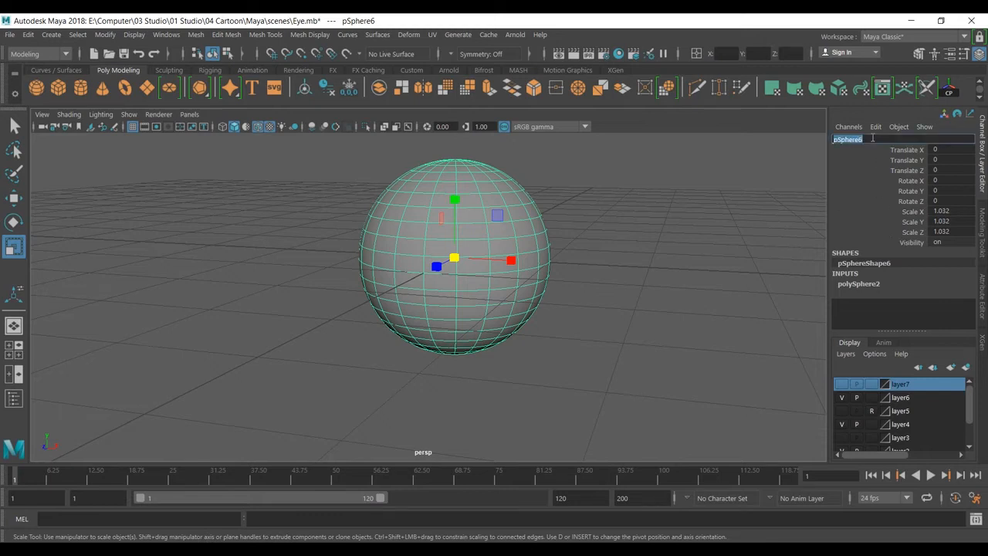
{"action": "type", "text": "shini"}
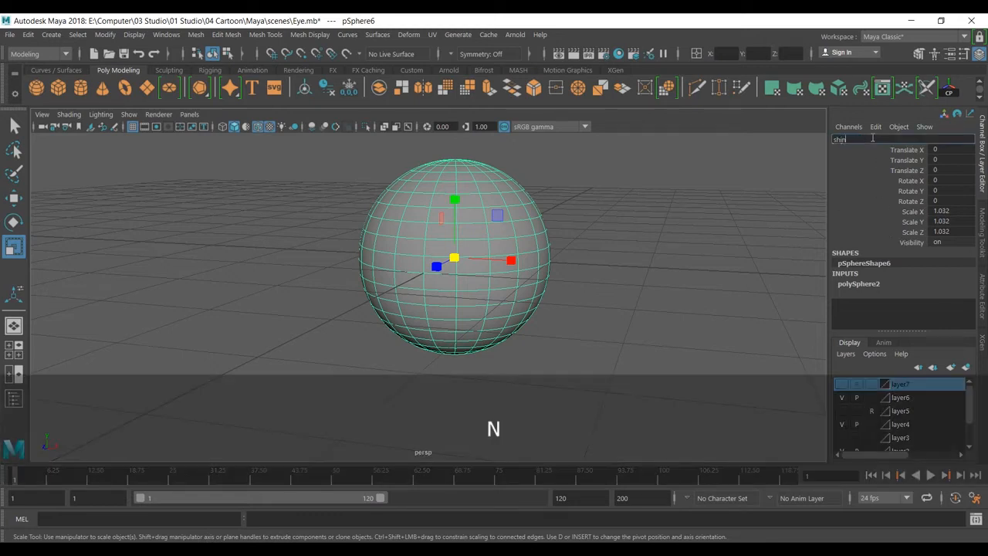
{"action": "key", "text": "Return"}
{"action": "key", "text": "ctrl+h"}
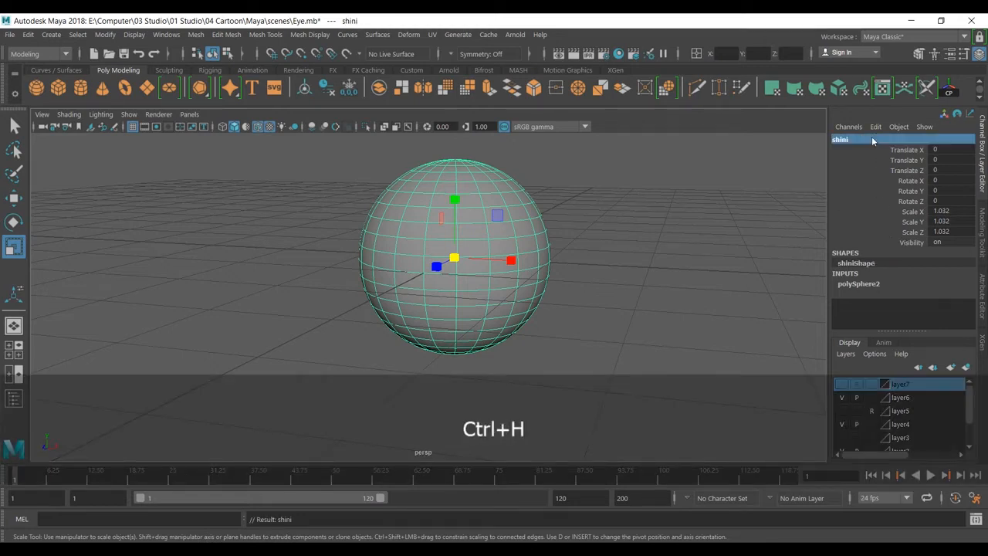
Step: Turn off the wireframe overlay on the shaded models and open Hypershade with the inner eyeball selected
{"action": "left_click", "coordinate": [525, 251]}
{"action": "left_click_drag", "start_coordinate": [525, 258], "coordinate": [621, 288], "text": "alt"}
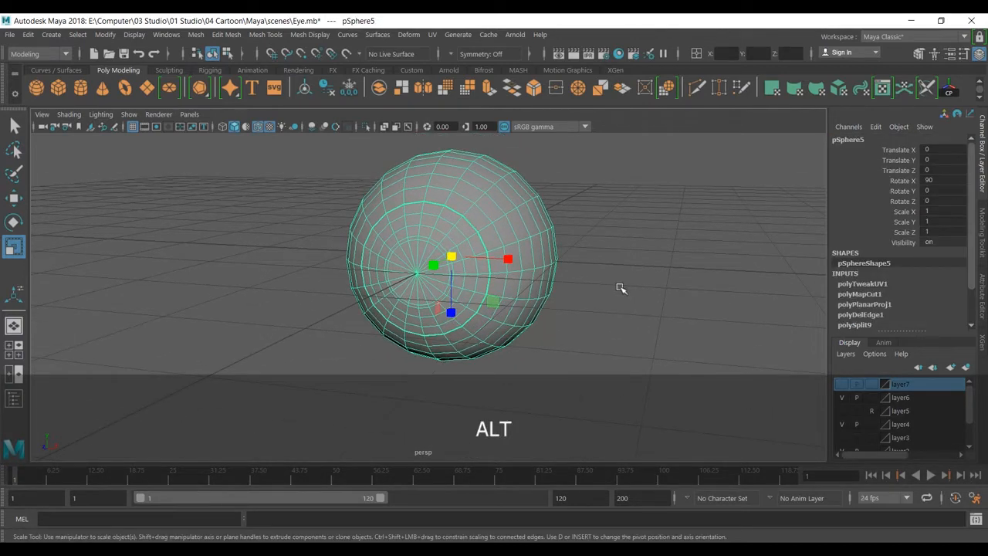
{"action": "left_click", "coordinate": [622, 283]}
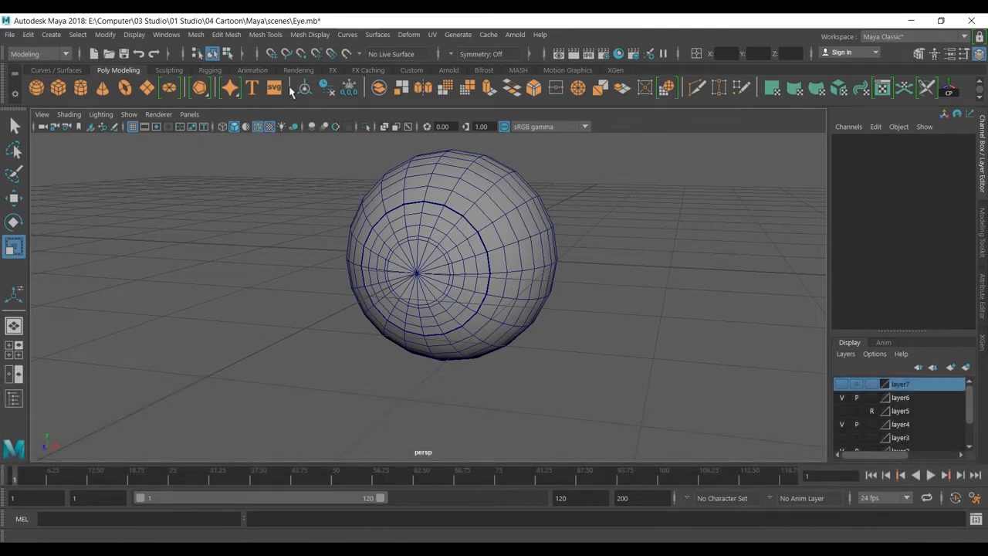
{"action": "left_click", "coordinate": [258, 127]}
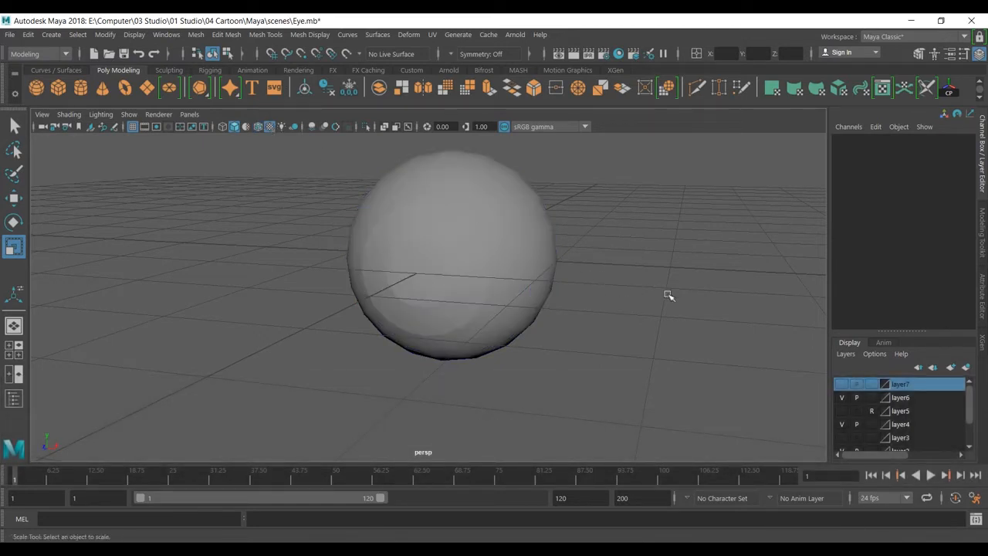
{"action": "left_click", "coordinate": [520, 265]}
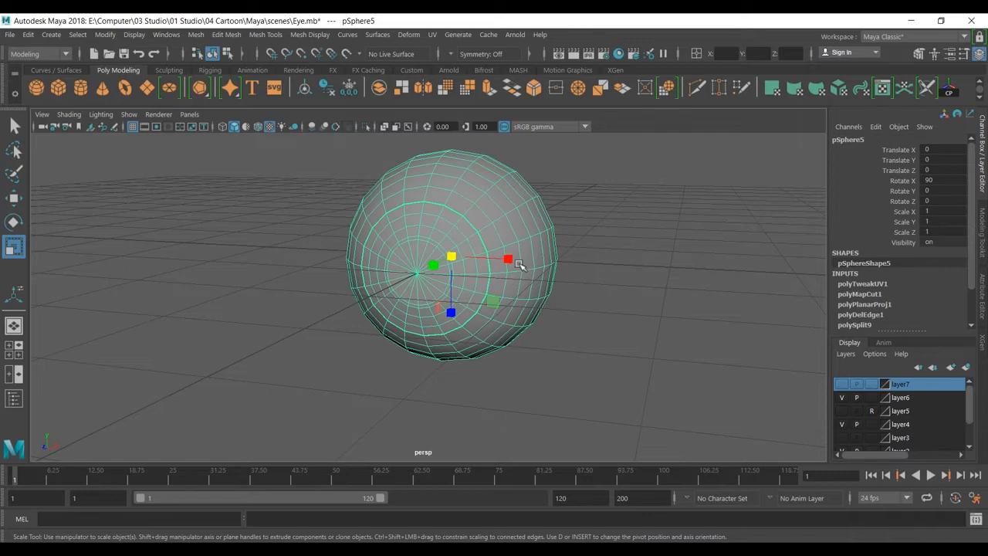
{"action": "left_click", "coordinate": [620, 52]}
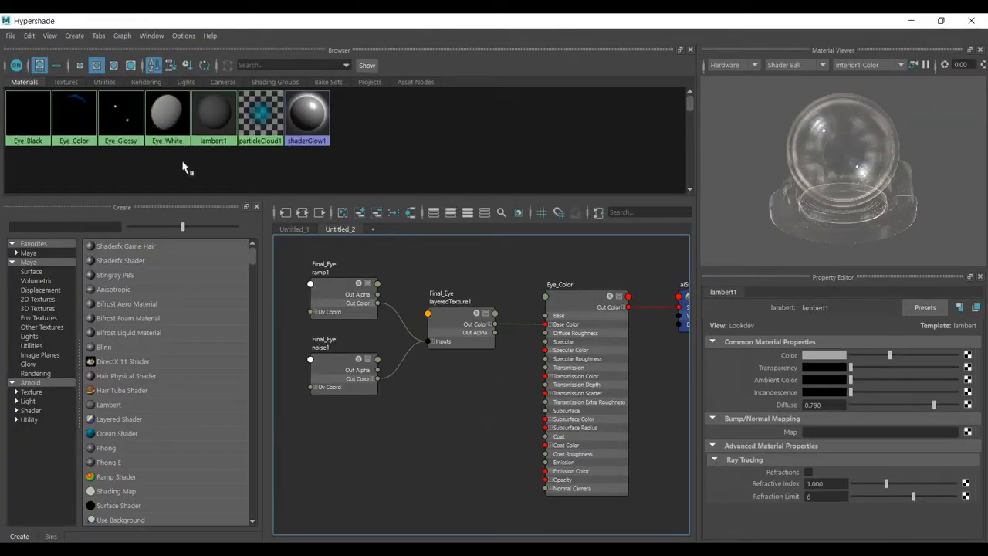
Step: Try adding an Arnold aiStandardSurface material, and undo its creation
{"action": "left_click", "coordinate": [34, 383]}
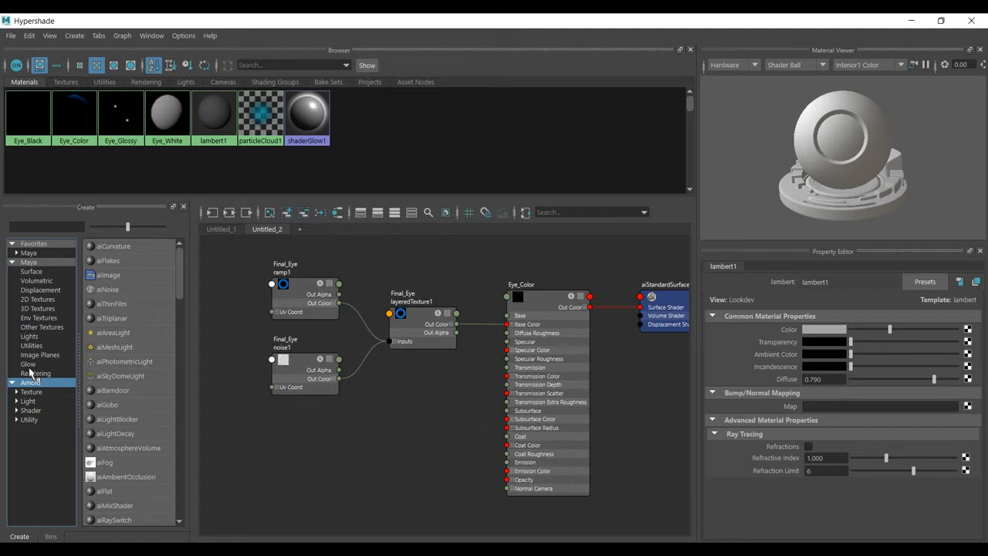
{"action": "left_click", "coordinate": [17, 411]}
{"action": "left_click", "coordinate": [37, 420]}
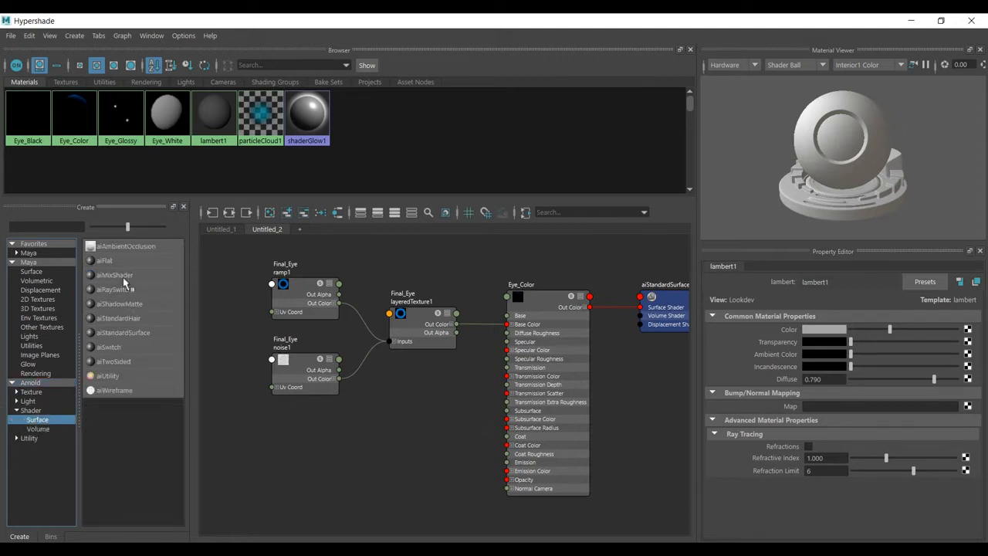
{"action": "left_click", "coordinate": [122, 333]}
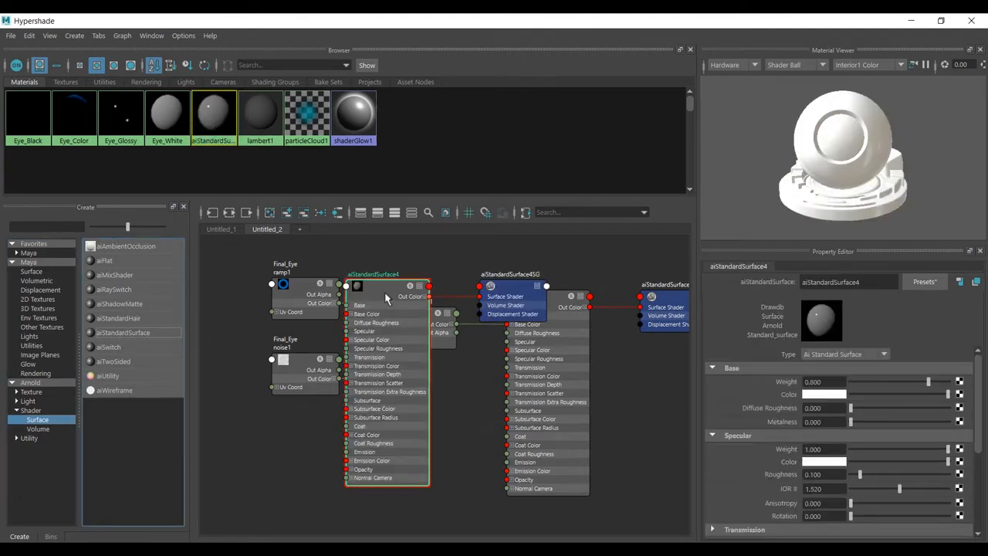
{"action": "key", "text": "ctrl+z"}
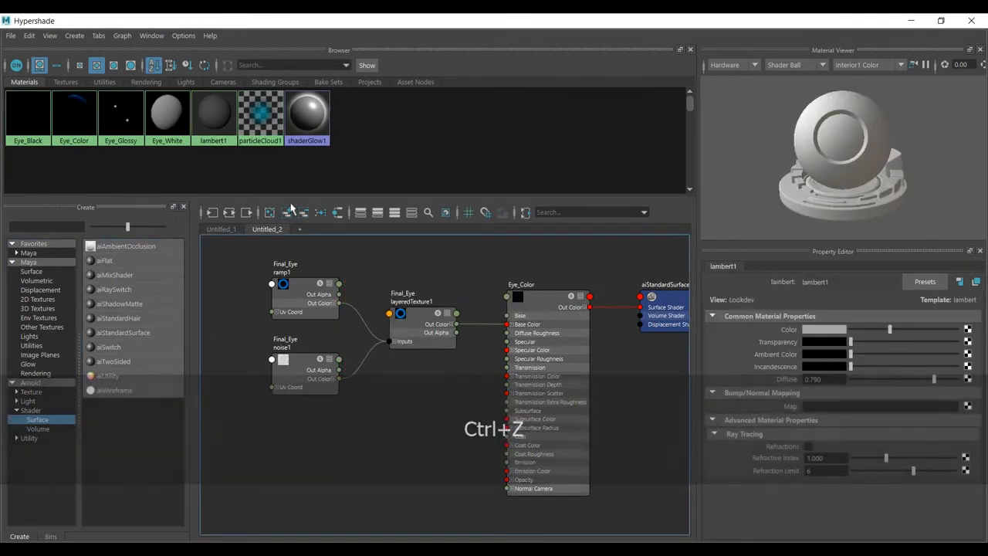
Step: Review the four existing eye materials and examine the base and specular settings of Eye_White
{"action": "left_click", "coordinate": [31, 108]}
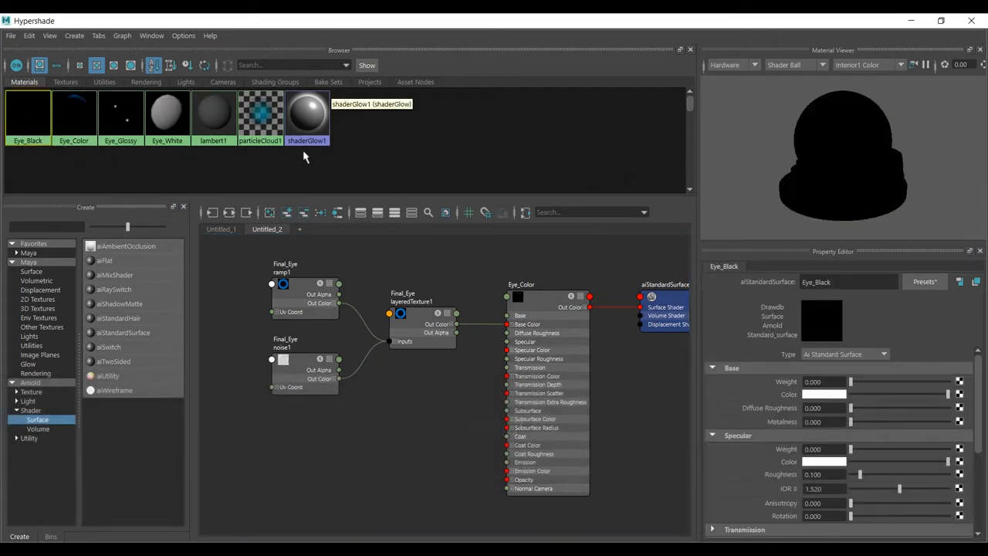
{"action": "left_click_drag", "start_coordinate": [176, 156], "coordinate": [24, 76]}
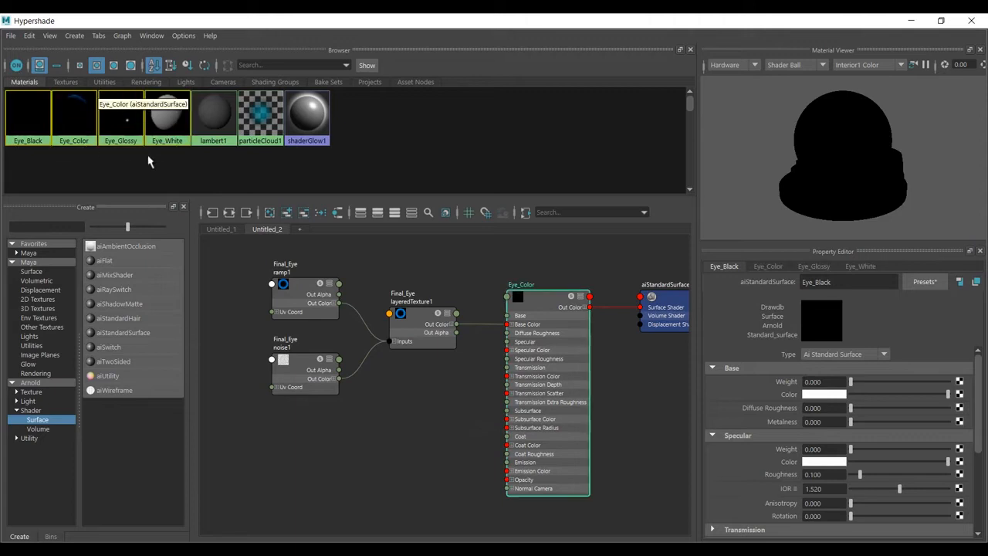
{"action": "left_click", "coordinate": [167, 116]}
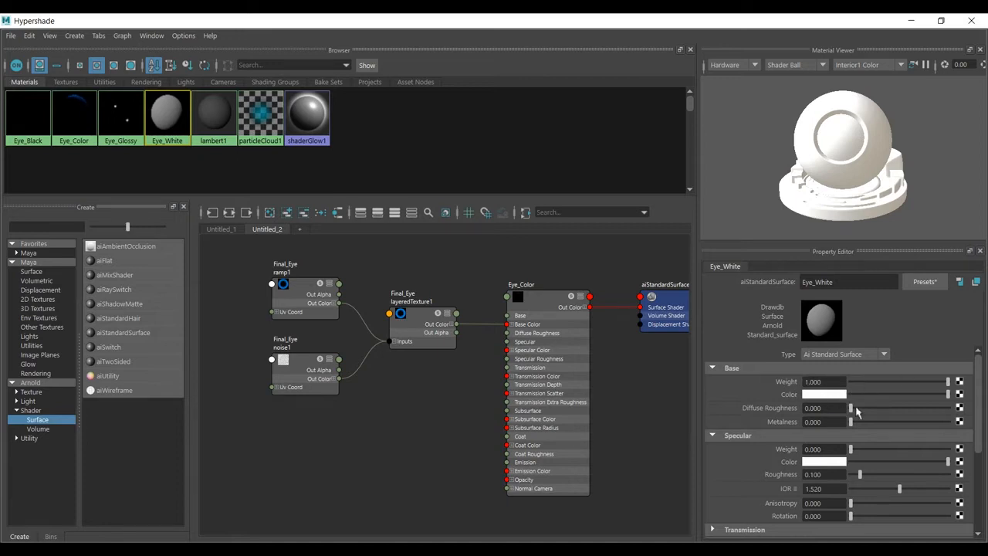
{"action": "scroll", "coordinate": [863, 412], "scroll_direction": "down", "scroll_amount": 1}
{"action": "left_click_drag", "start_coordinate": [852, 420], "coordinate": [830, 430]}
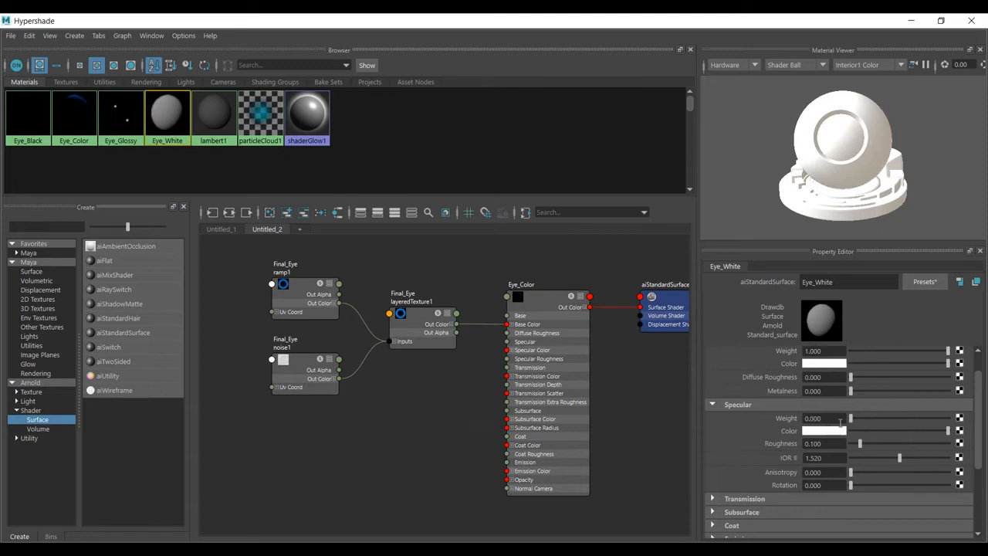
{"action": "scroll", "coordinate": [840, 423], "scroll_direction": "down", "scroll_amount": 2}
{"action": "scroll", "coordinate": [840, 423], "scroll_direction": "up", "scroll_amount": 3}
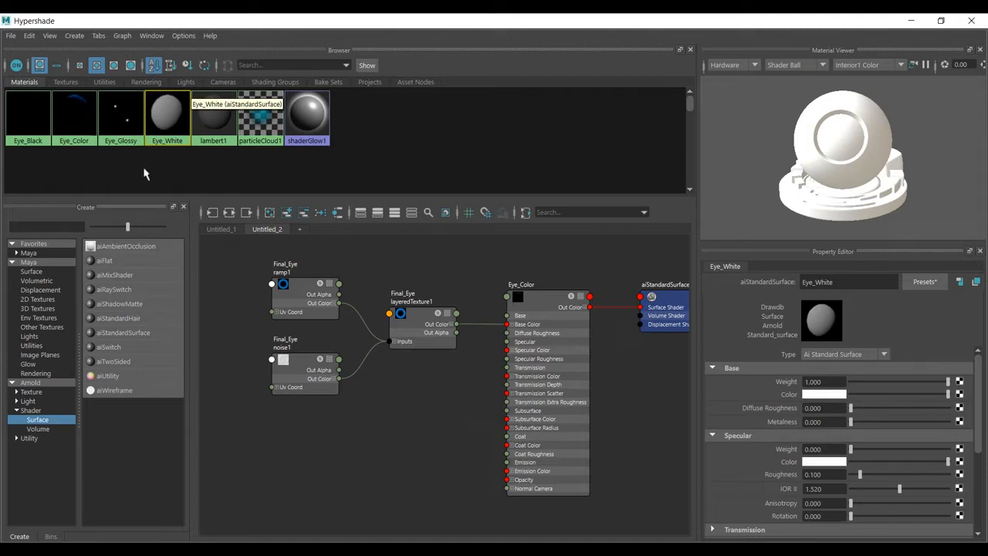
Step: Examine the base, specular and emission settings of the Eye_Black material
{"action": "left_click", "coordinate": [38, 141]}
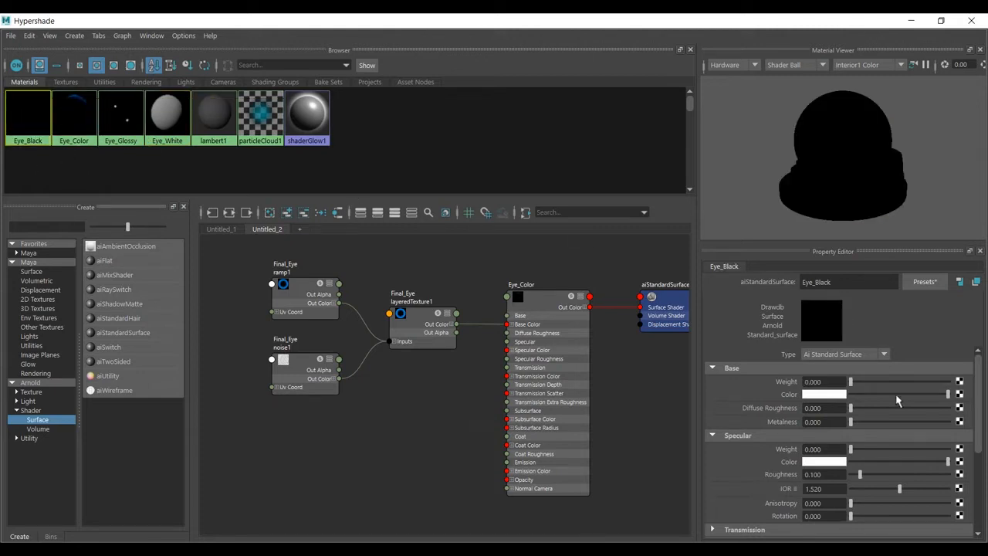
{"action": "scroll", "coordinate": [864, 399], "scroll_direction": "down", "scroll_amount": 1}
{"action": "scroll", "coordinate": [879, 384], "scroll_direction": "up", "scroll_amount": 1}
{"action": "scroll", "coordinate": [868, 461], "scroll_direction": "down", "scroll_amount": 5}
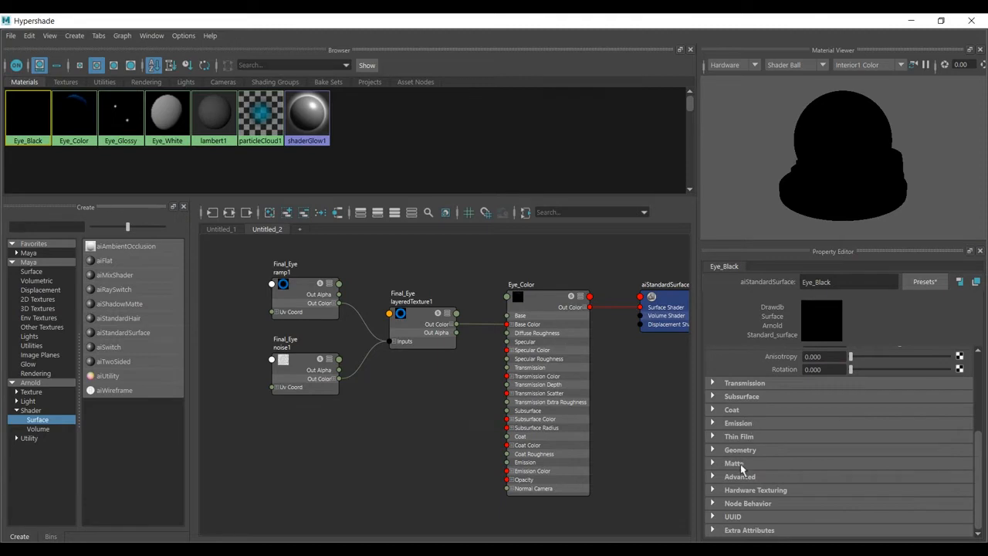
{"action": "left_click", "coordinate": [729, 425]}
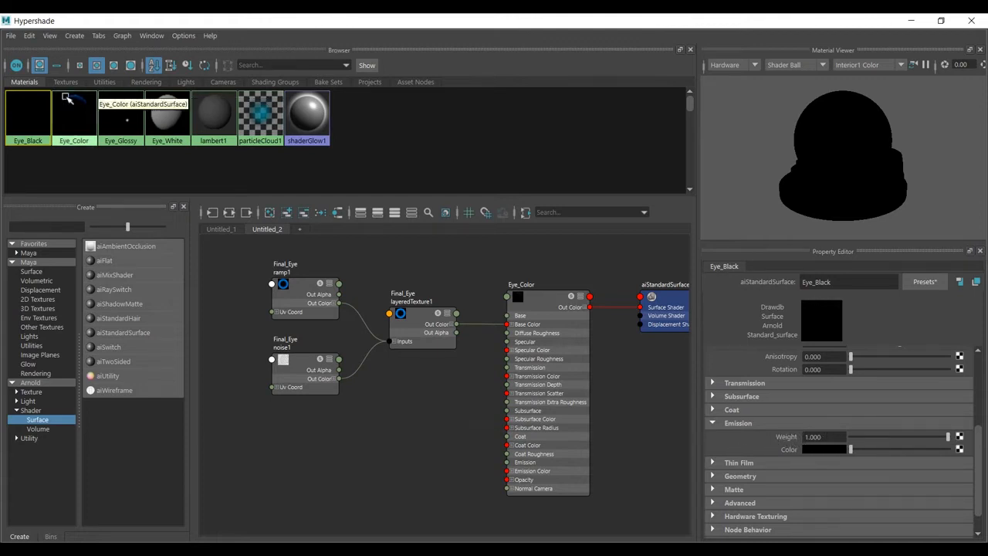
Step: Review the Eye_Color material and examine the base, specular and transmission settings of Eye_Glossy
{"action": "left_click", "coordinate": [71, 122]}
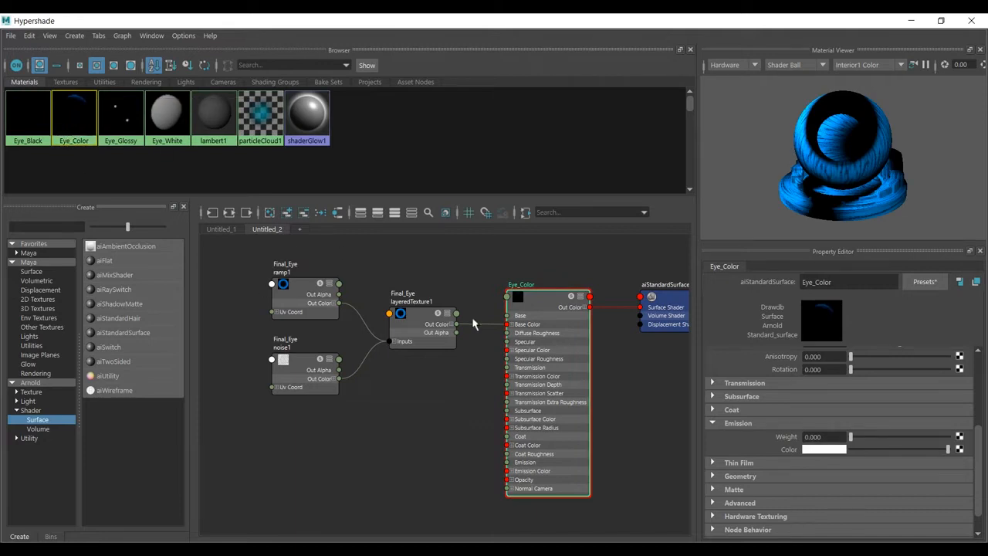
{"action": "left_click", "coordinate": [117, 116]}
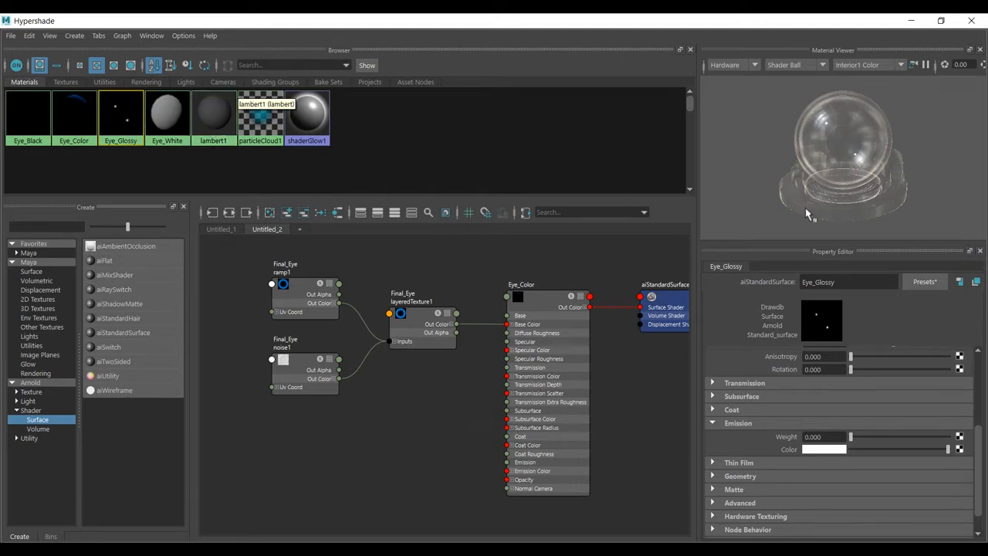
{"action": "scroll", "coordinate": [827, 389], "scroll_direction": "up", "scroll_amount": 5}
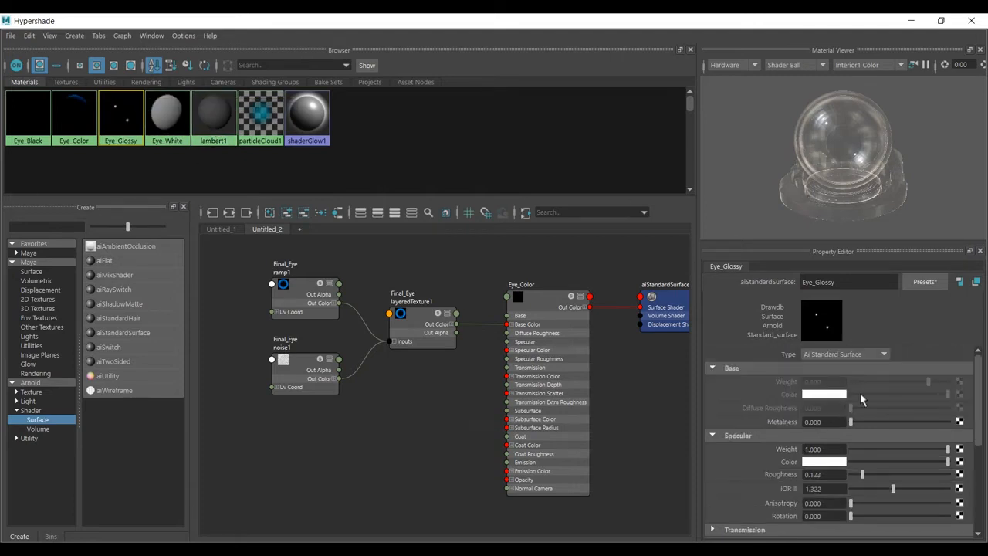
{"action": "scroll", "coordinate": [829, 417], "scroll_direction": "down", "scroll_amount": 2}
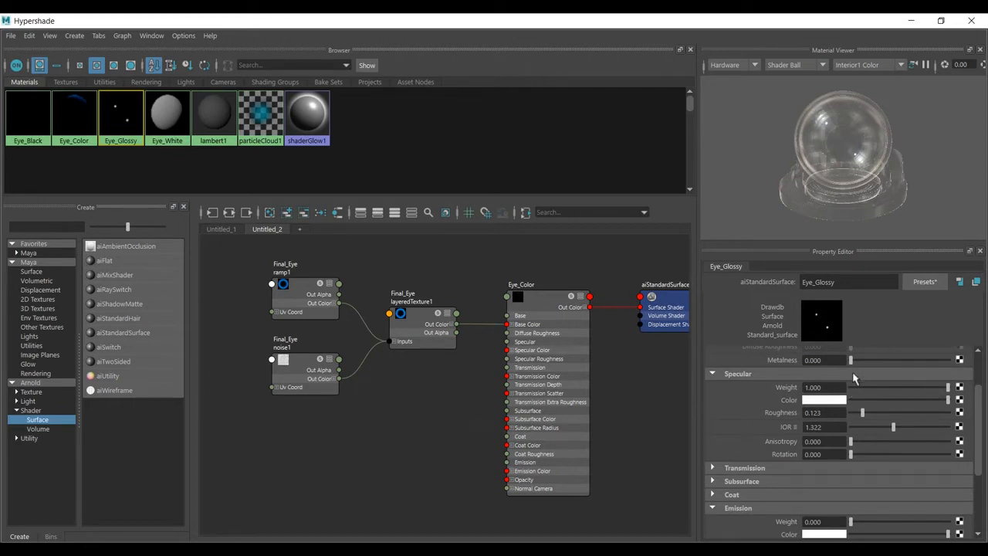
{"action": "scroll", "coordinate": [766, 389], "scroll_direction": "up", "scroll_amount": 1}
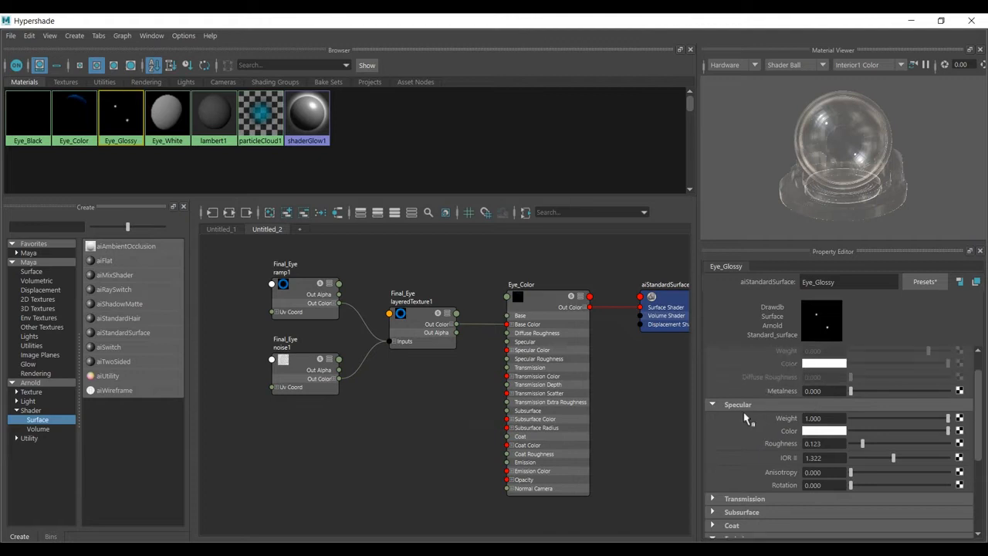
{"action": "scroll", "coordinate": [814, 417], "scroll_direction": "down", "scroll_amount": 3}
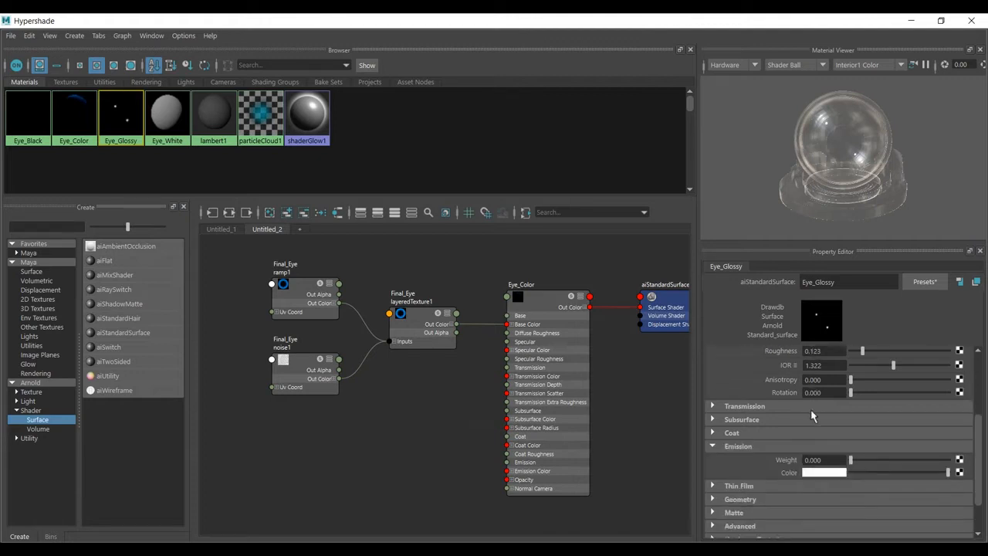
{"action": "left_click", "coordinate": [737, 408]}
{"action": "mouse_move", "coordinate": [940, 423]}
{"action": "left_mouse_down"}
{"action": "mouse_move", "coordinate": [836, 431]}
{"action": "mouse_move", "coordinate": [951, 419]}
{"action": "left_mouse_up"}
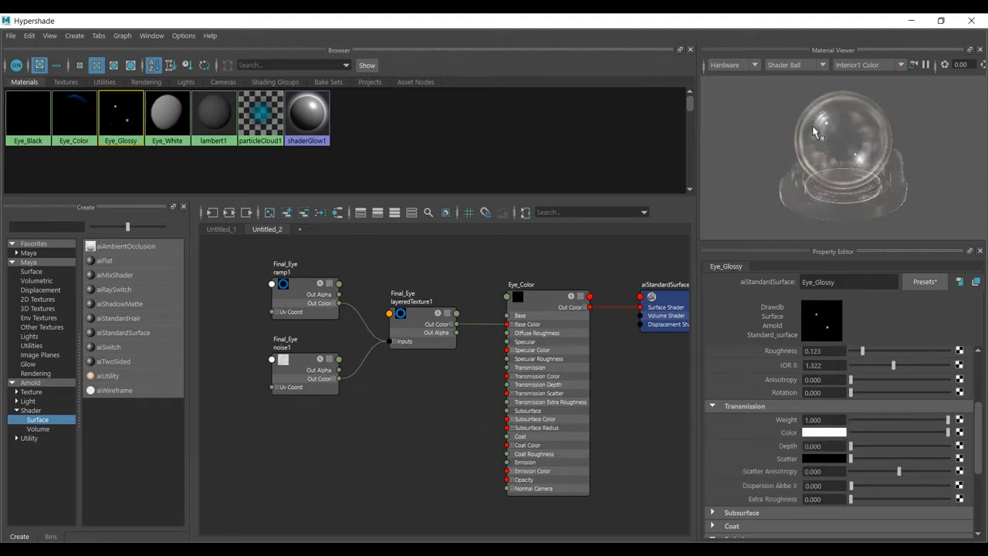
{"action": "scroll", "coordinate": [850, 417], "scroll_direction": "up", "scroll_amount": 2}
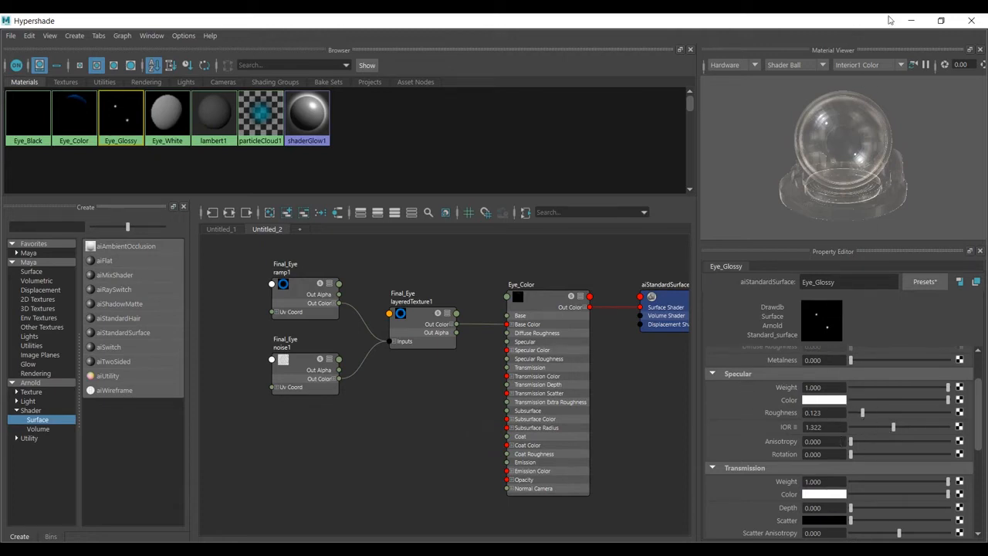
Step: Move Hypershade aside, list the scene objects in the Outliner and unhide the shini sphere
{"action": "left_click_drag", "start_coordinate": [616, 21], "coordinate": [818, 217]}
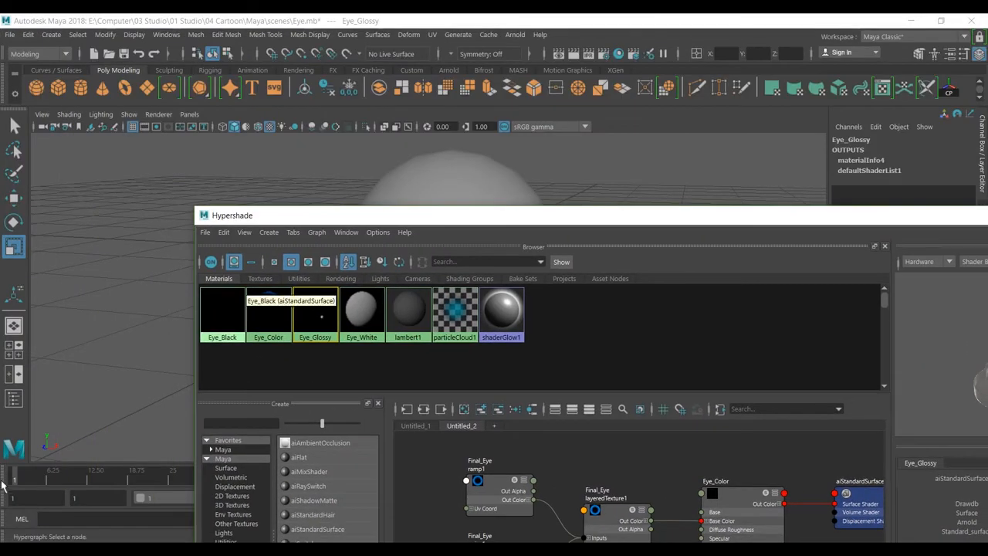
{"action": "left_click", "coordinate": [14, 398]}
{"action": "left_click", "coordinate": [77, 274]}
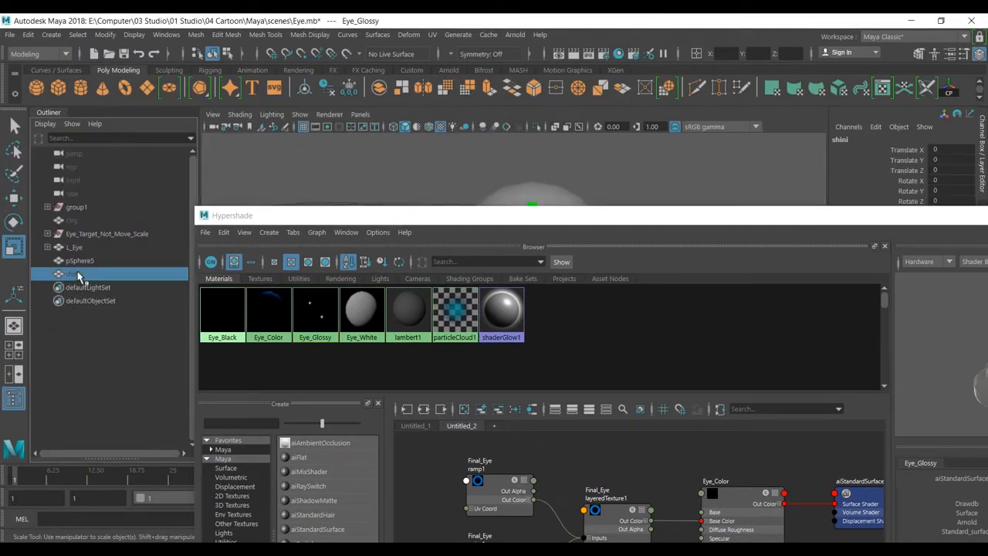
{"action": "key", "text": "shift+h"}
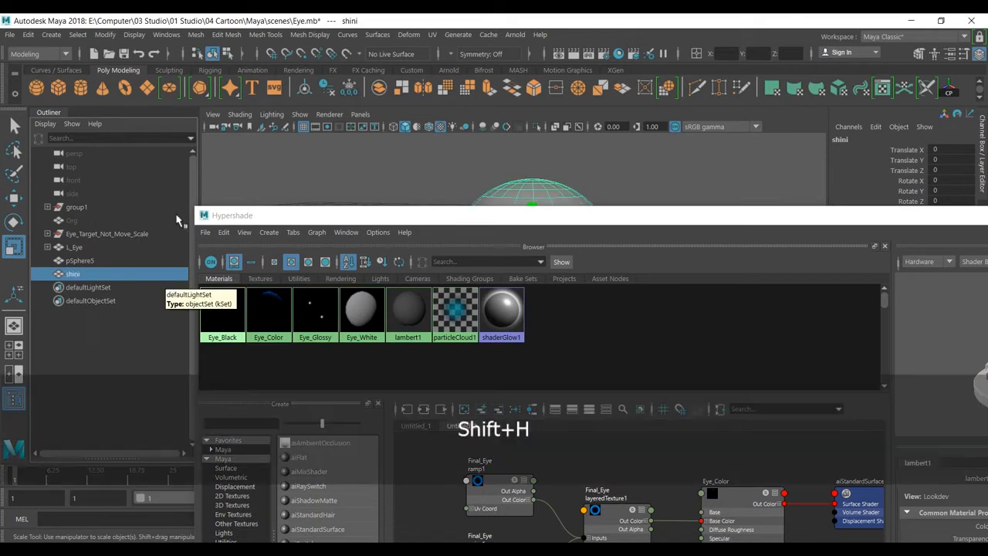
Step: Assign the Eye_Glossy material to the shini sphere, then close Hypershade and the Outliner
{"action": "right_click", "coordinate": [315, 309]}
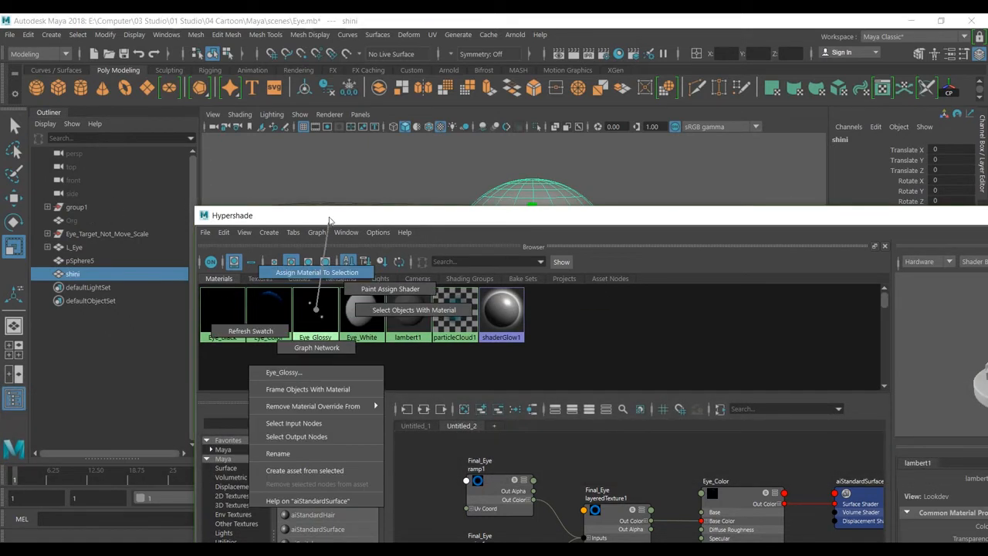
{"action": "left_click", "coordinate": [309, 388]}
{"action": "double_click", "coordinate": [954, 218]}
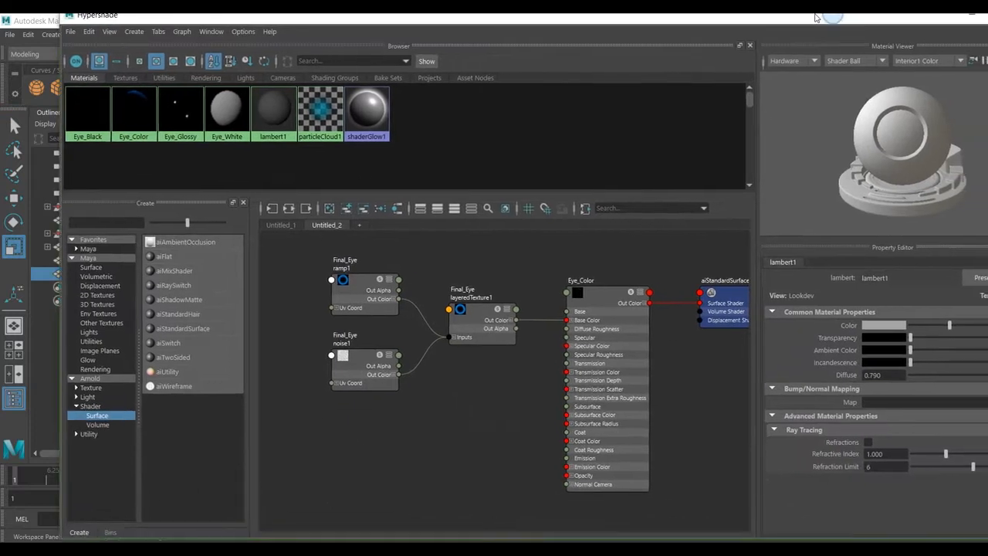
{"action": "left_click", "coordinate": [971, 20]}
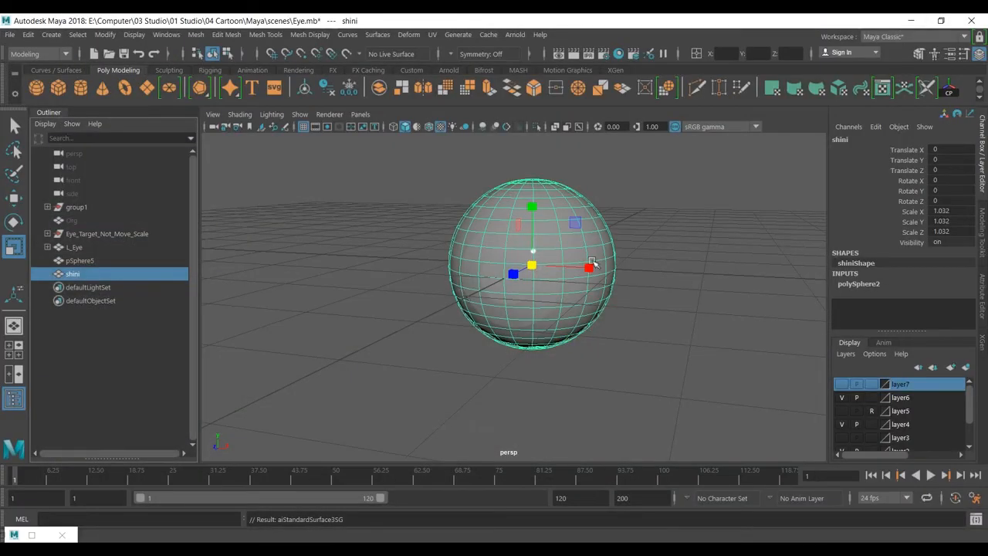
{"action": "left_click", "coordinate": [683, 274]}
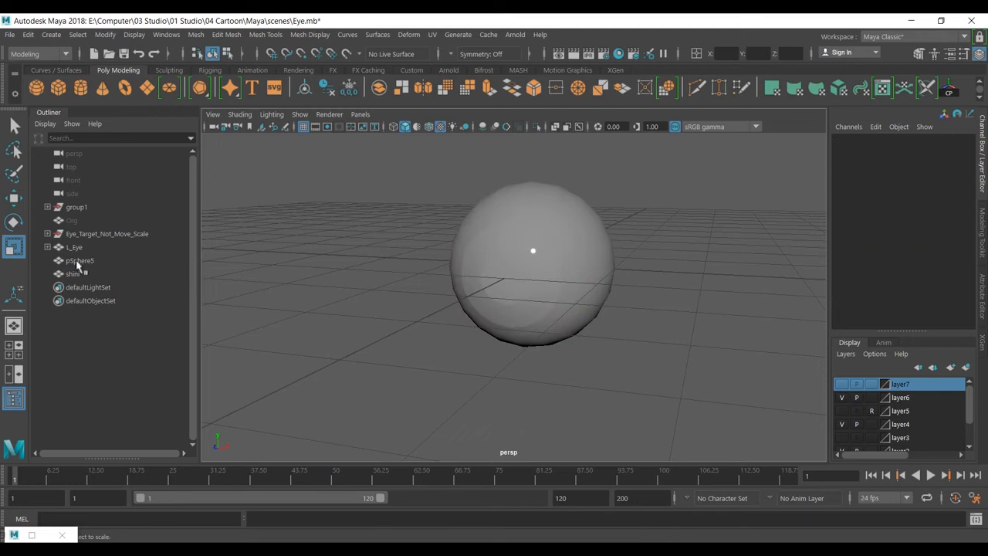
{"action": "left_click", "coordinate": [13, 398]}
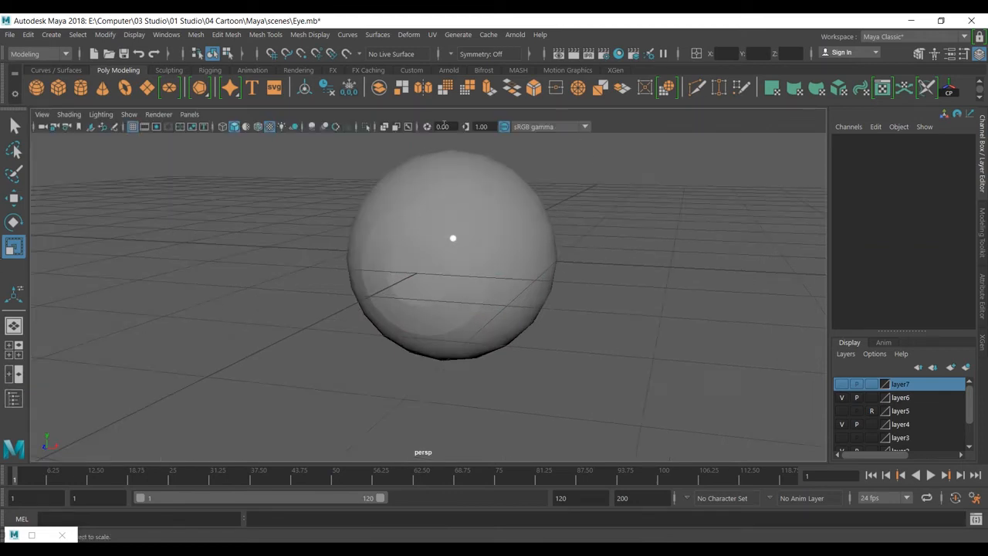
Step: Add an Arnold Skydome Light and show its full attributes in a widened Attribute Editor
{"action": "left_click", "coordinate": [514, 34]}
{"action": "mouse_move", "coordinate": [582, 99]}
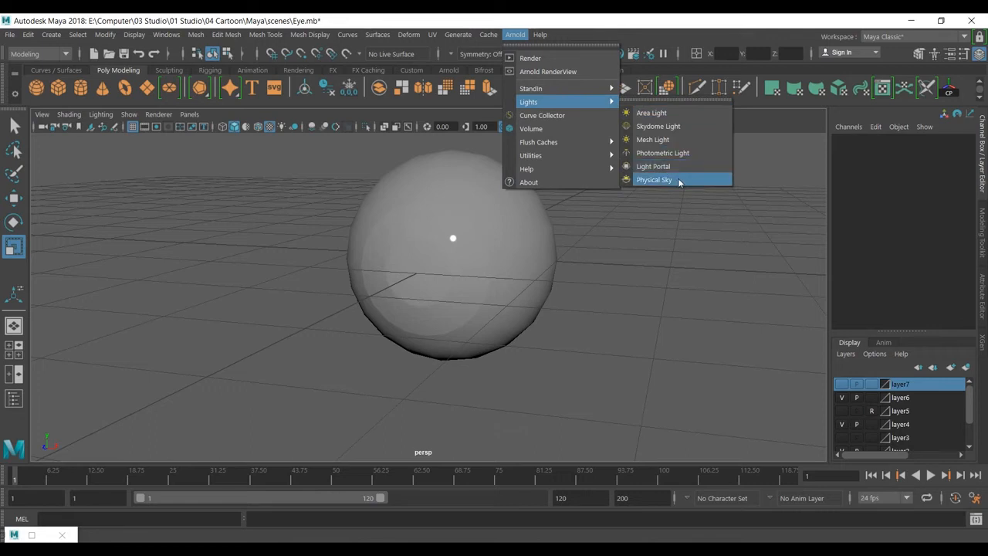
{"action": "left_click", "coordinate": [679, 127]}
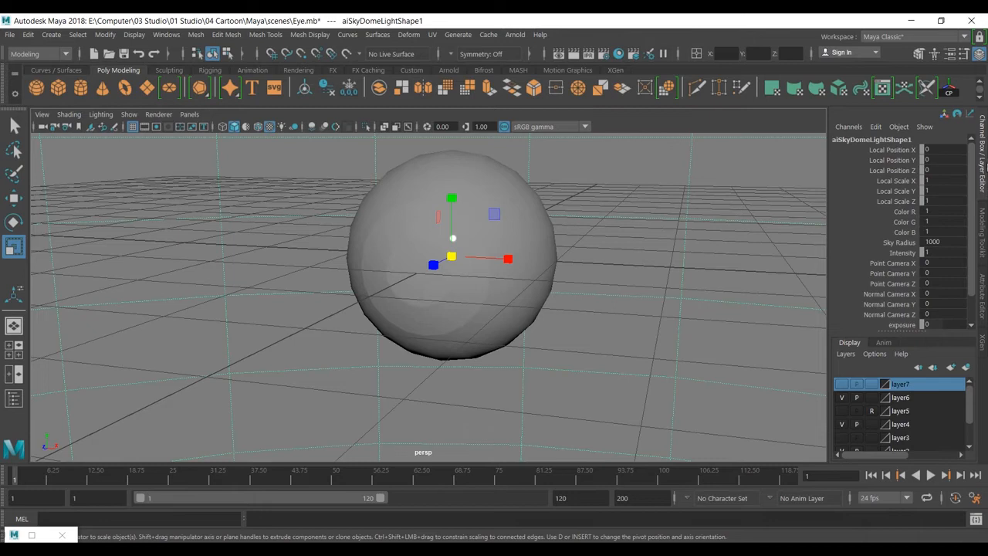
{"action": "left_click", "coordinate": [982, 290]}
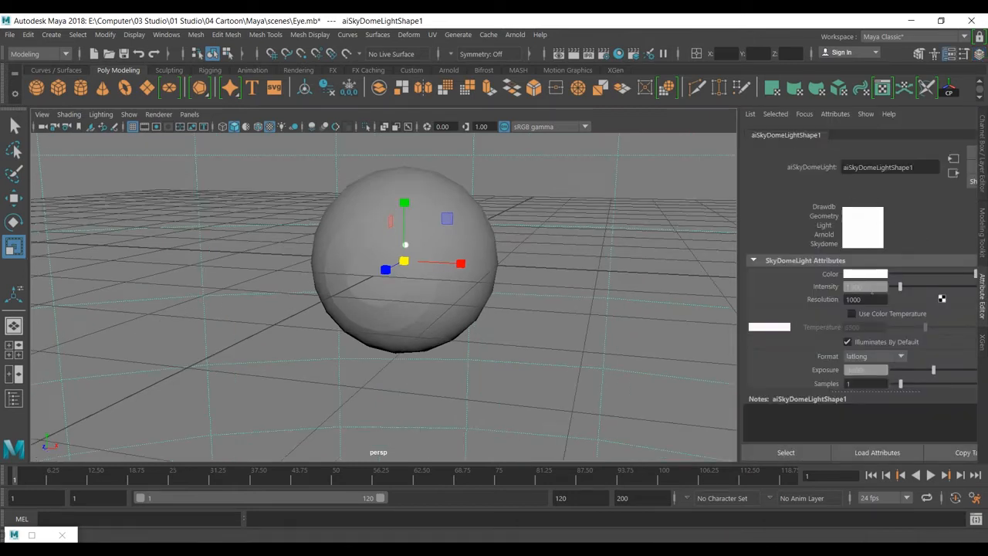
{"action": "left_click_drag", "start_coordinate": [740, 279], "coordinate": [641, 278]}
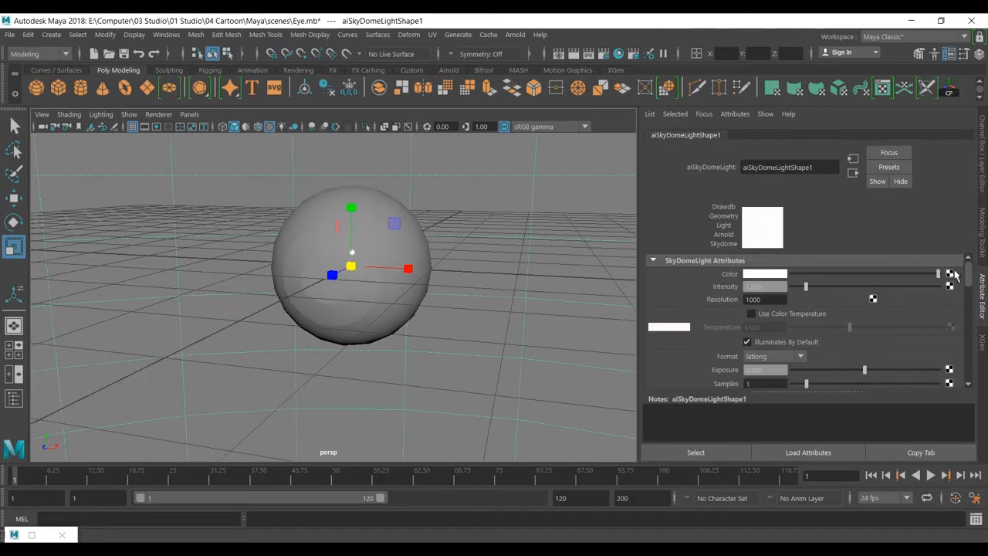
Step: Map the skydome light's color to a file texture using macos-high-sierra-default-wallpaper-fall-mountain-scene-1.jpg from the Pictures folder
{"action": "left_click", "coordinate": [950, 274]}
{"action": "left_click", "coordinate": [460, 299]}
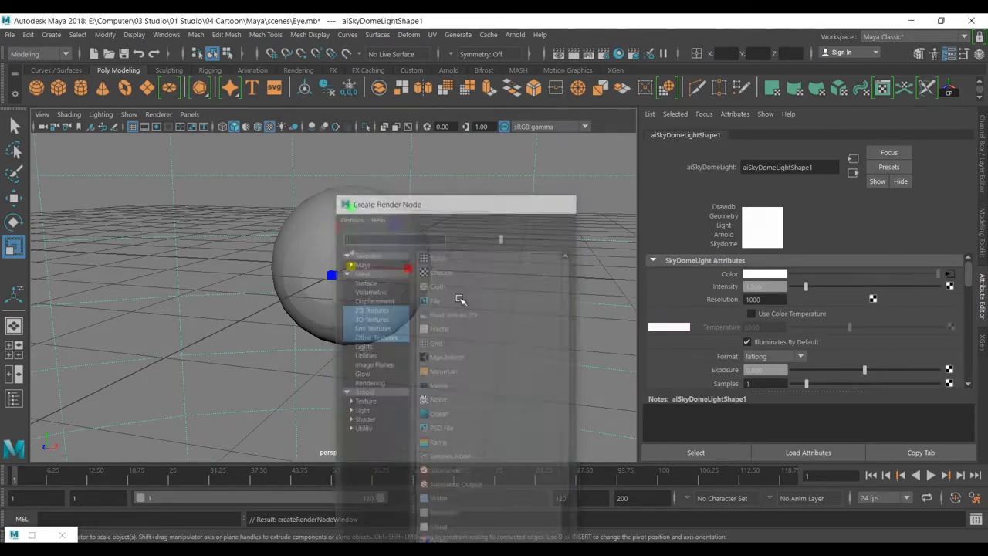
{"action": "left_click", "coordinate": [952, 307]}
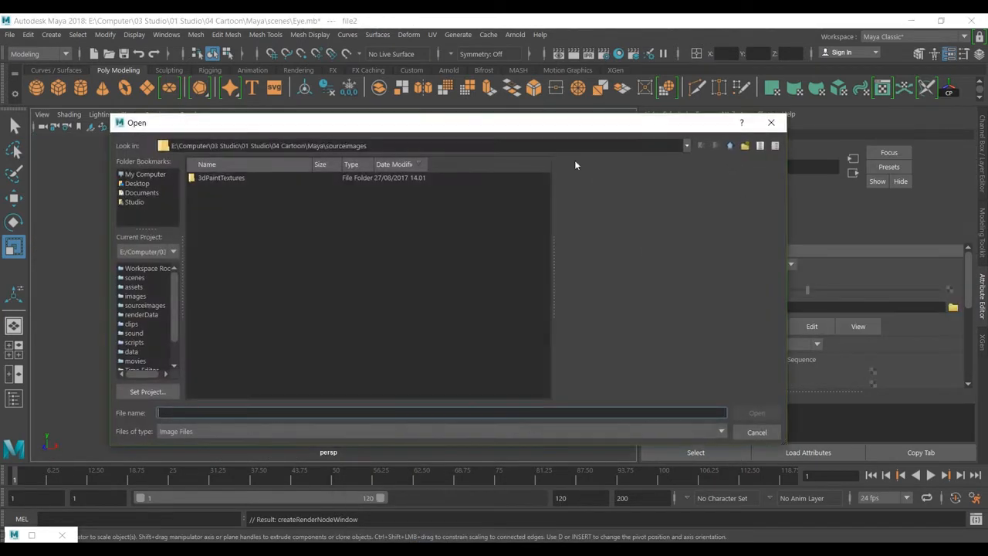
{"action": "left_click", "coordinate": [135, 201]}
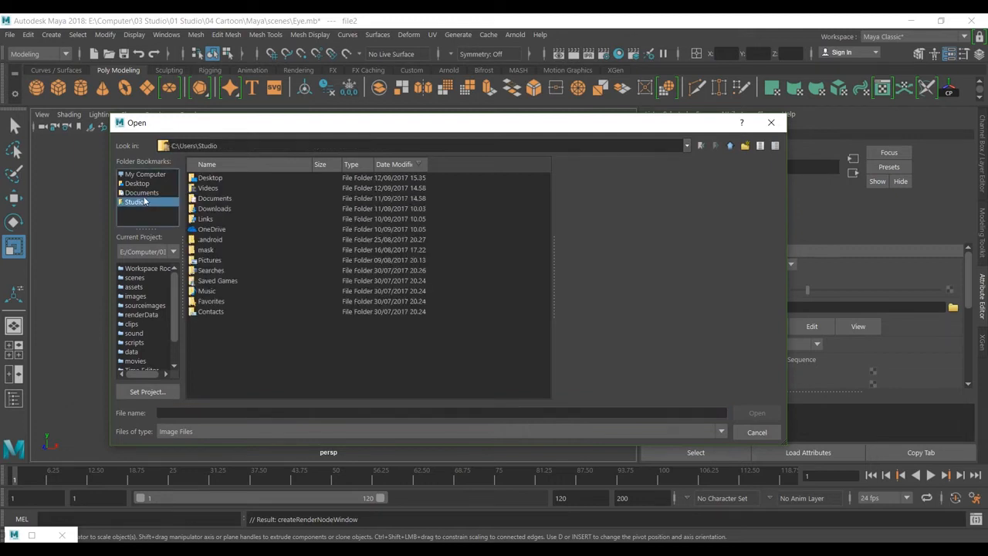
{"action": "double_click", "coordinate": [219, 262]}
{"action": "left_click", "coordinate": [229, 190]}
{"action": "left_click", "coordinate": [235, 199]}
{"action": "left_click", "coordinate": [235, 192]}
{"action": "left_click", "coordinate": [756, 413]}
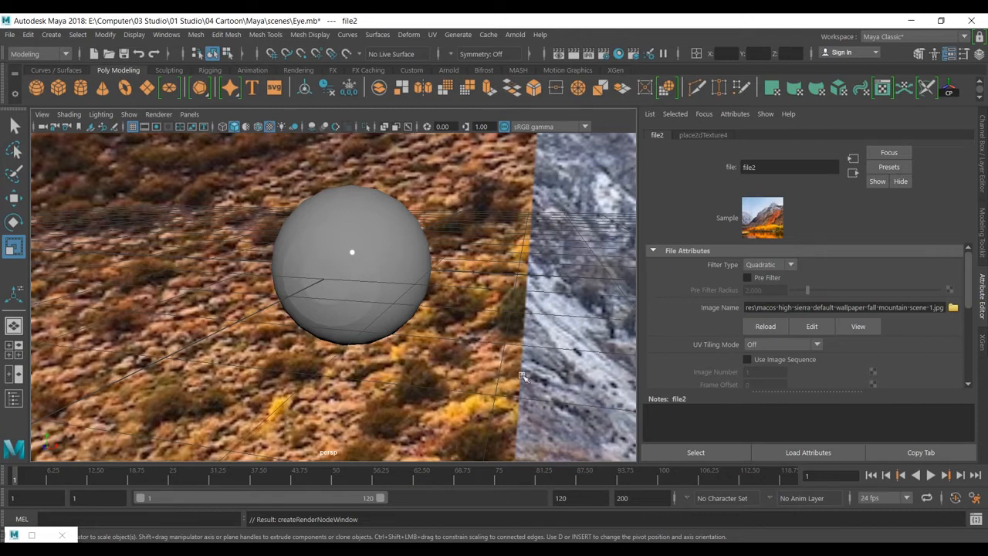
Step: Turn off Opaque in the Arnold attributes of the outer shini sphere's shape
{"action": "left_click", "coordinate": [413, 263]}
{"action": "scroll", "coordinate": [414, 262], "scroll_direction": "up", "scroll_amount": 3}
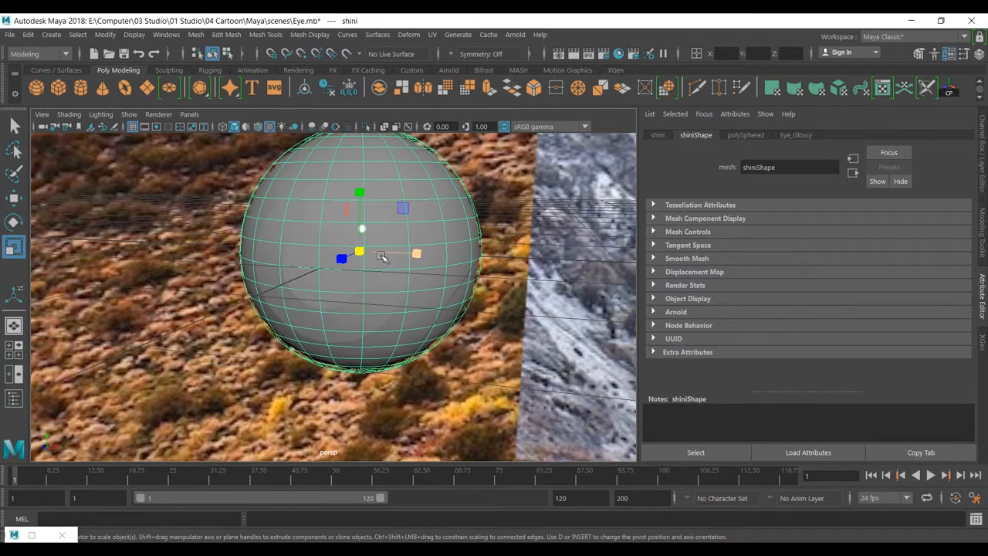
{"action": "mouse_move", "coordinate": [386, 273]}
{"action": "left_mouse_down", "text": "alt"}
{"action": "mouse_move", "coordinate": [423, 277]}
{"action": "mouse_move", "coordinate": [441, 320]}
{"action": "mouse_move", "coordinate": [397, 275]}
{"action": "mouse_move", "coordinate": [379, 281]}
{"action": "mouse_move", "coordinate": [375, 214]}
{"action": "mouse_move", "coordinate": [379, 273]}
{"action": "left_mouse_up", "text": "alt"}
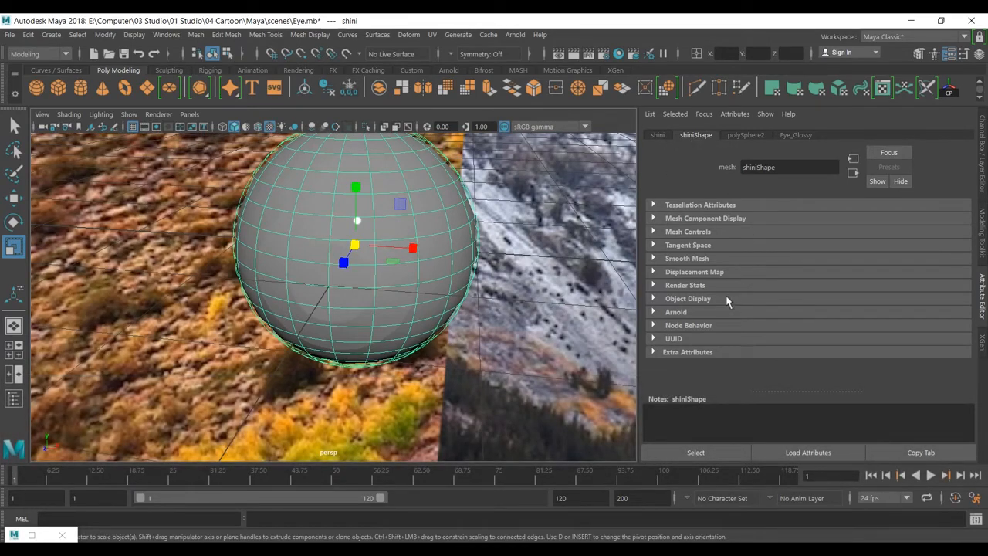
{"action": "left_click", "coordinate": [704, 311]}
{"action": "scroll", "coordinate": [776, 324], "scroll_direction": "down", "scroll_amount": 3}
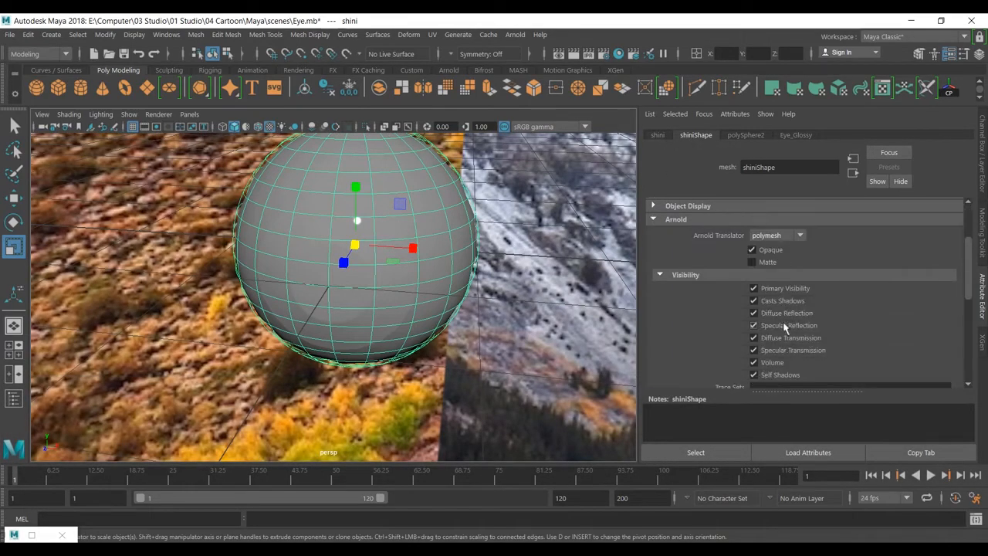
{"action": "left_click", "coordinate": [752, 251]}
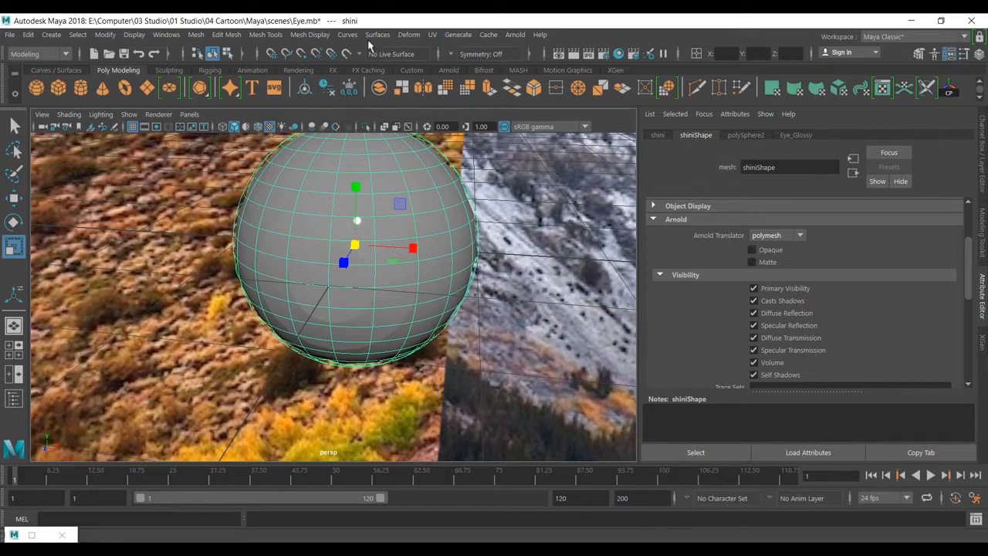
Step: Create a directional light in the scene
{"action": "left_click", "coordinate": [514, 35]}
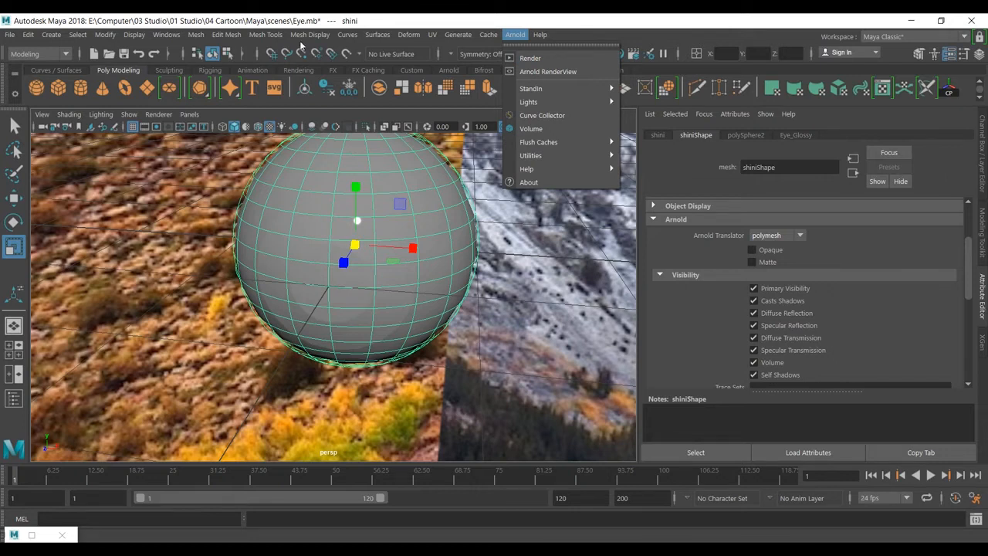
{"action": "left_click", "coordinate": [175, 69]}
{"action": "left_click", "coordinate": [211, 70]}
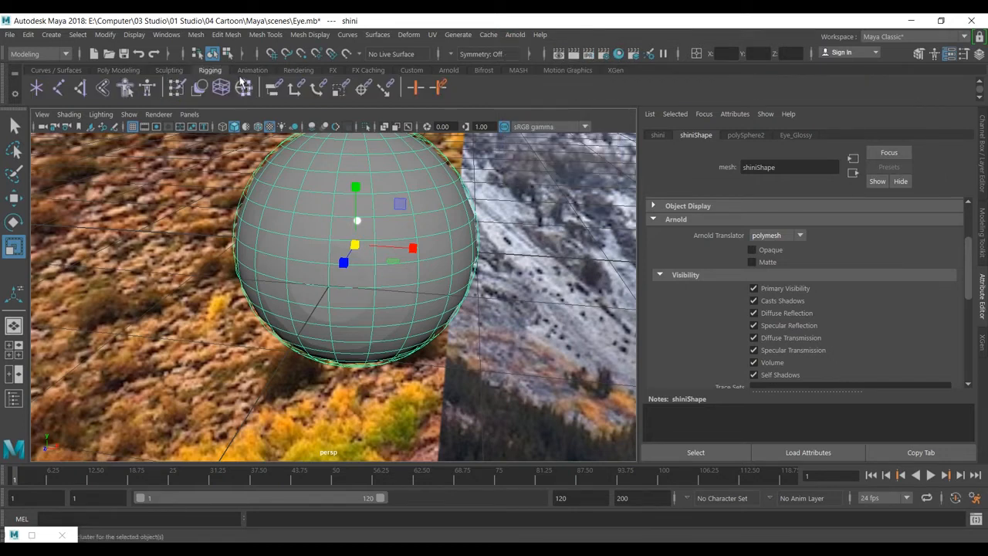
{"action": "left_click", "coordinate": [298, 70]}
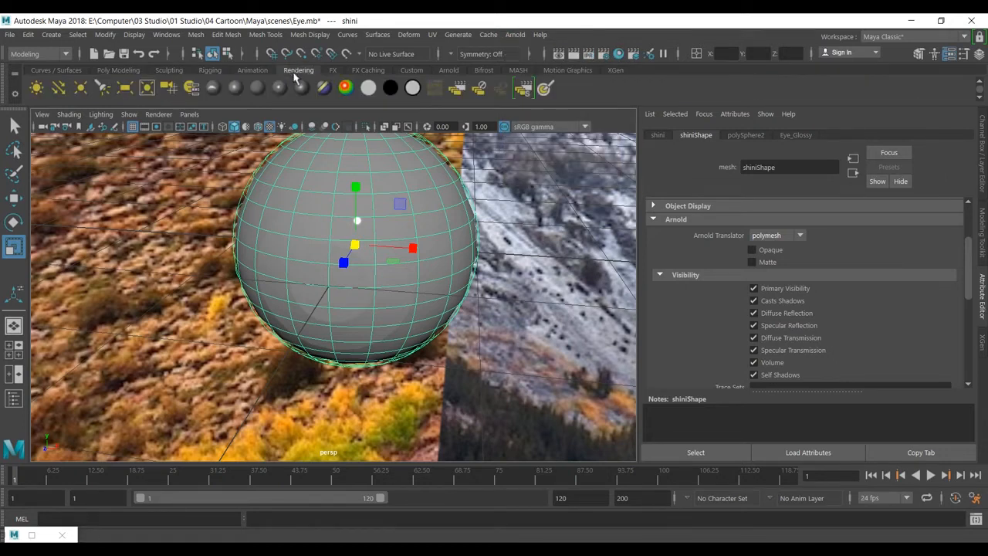
{"action": "left_click", "coordinate": [57, 87]}
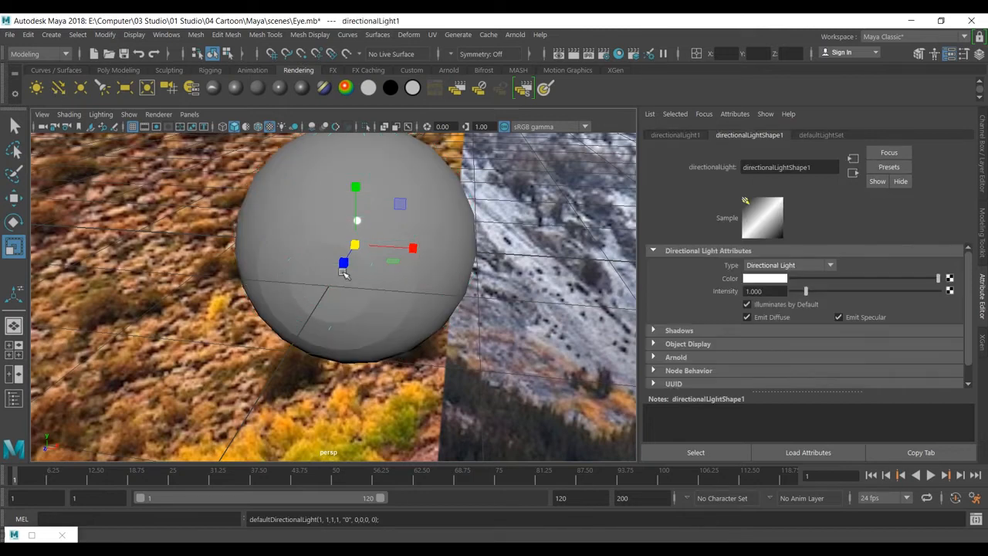
Step: Show the Outliner and move the directional light out of the eye to a position in front of it
{"action": "left_click", "coordinate": [14, 398]}
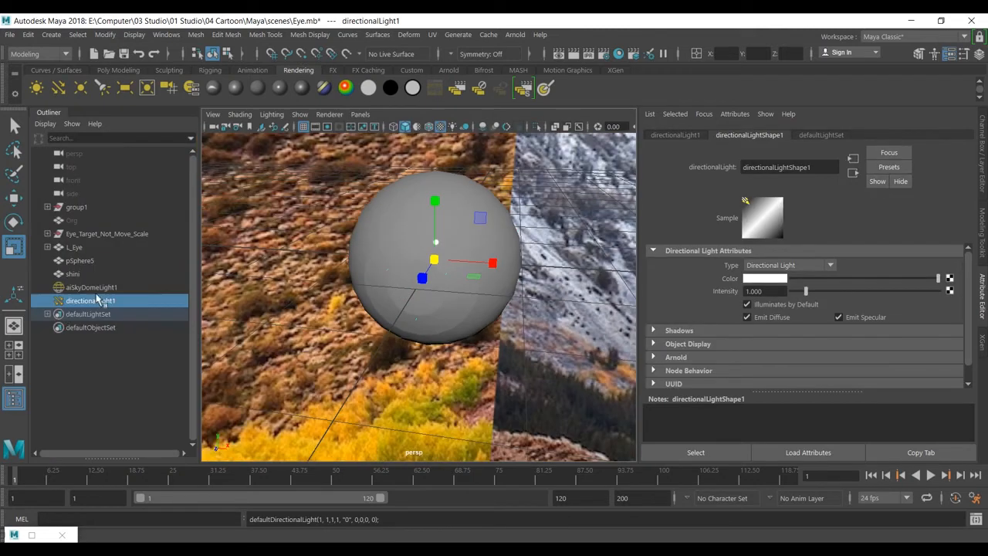
{"action": "middle_click_drag", "start_coordinate": [56, 310], "coordinate": [51, 313]}
{"action": "left_click", "coordinate": [47, 314]}
{"action": "left_click", "coordinate": [48, 315]}
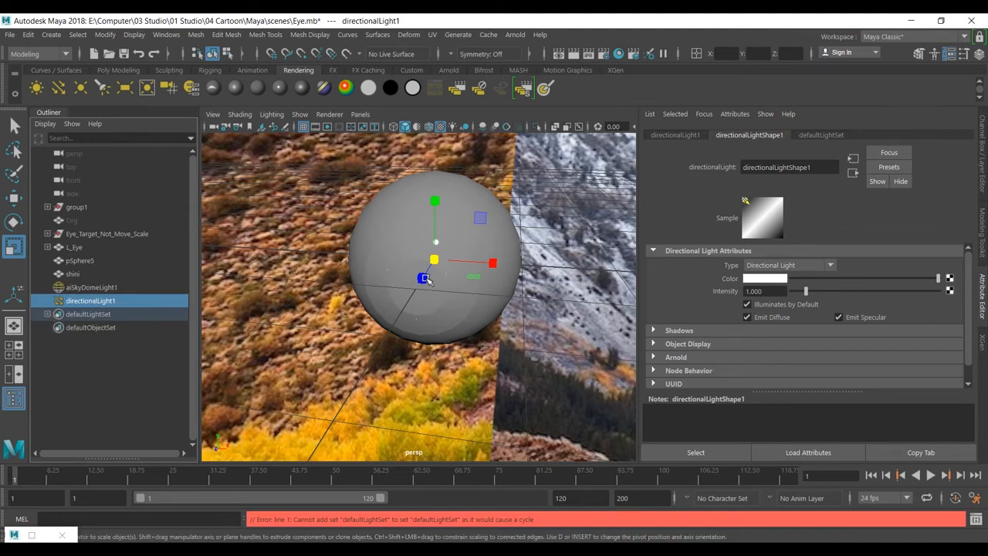
{"action": "key", "text": "w"}
{"action": "left_click_drag", "start_coordinate": [422, 278], "coordinate": [416, 310]}
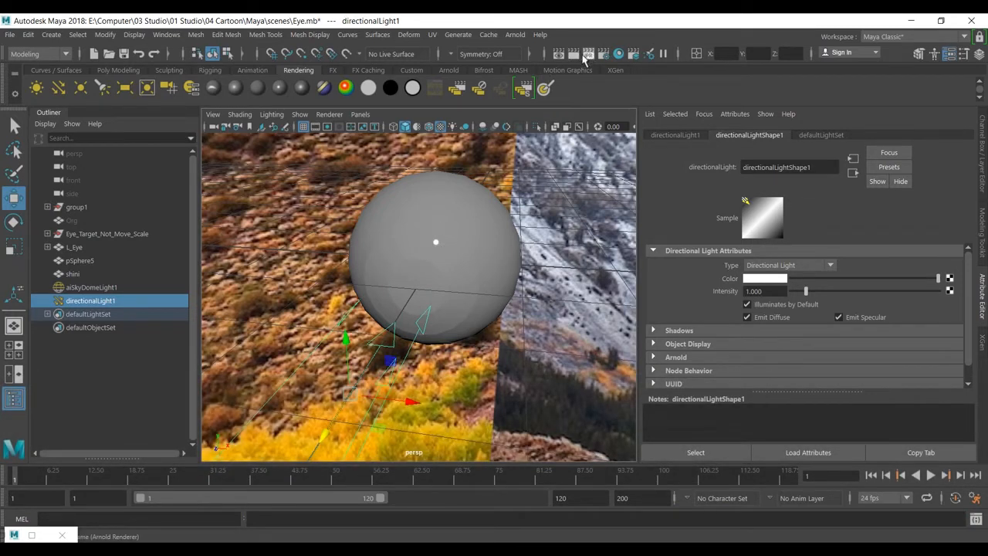
Step: Preview the lit eye in the Arnold RenderView, and close the render window
{"action": "left_click", "coordinate": [515, 34]}
{"action": "left_click", "coordinate": [532, 58]}
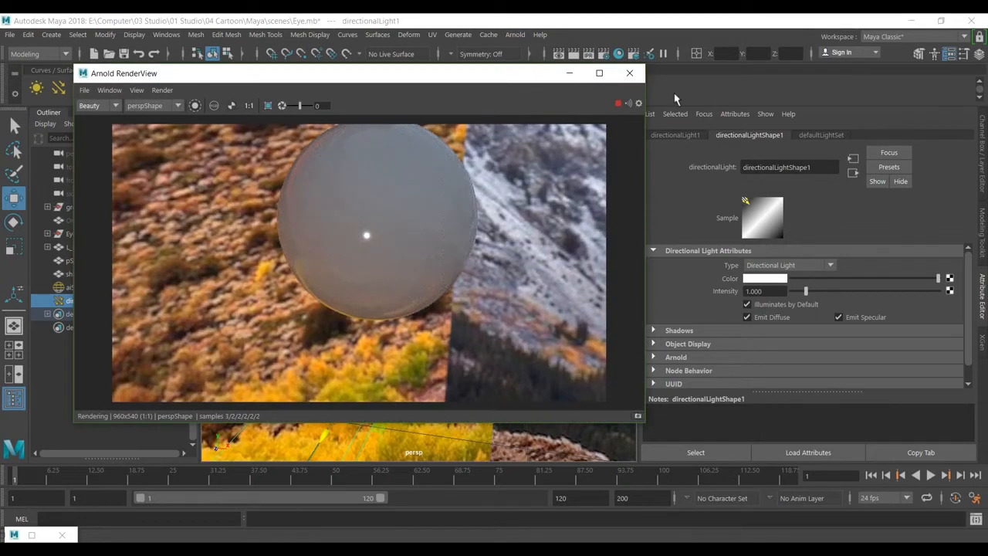
{"action": "left_click", "coordinate": [629, 73]}
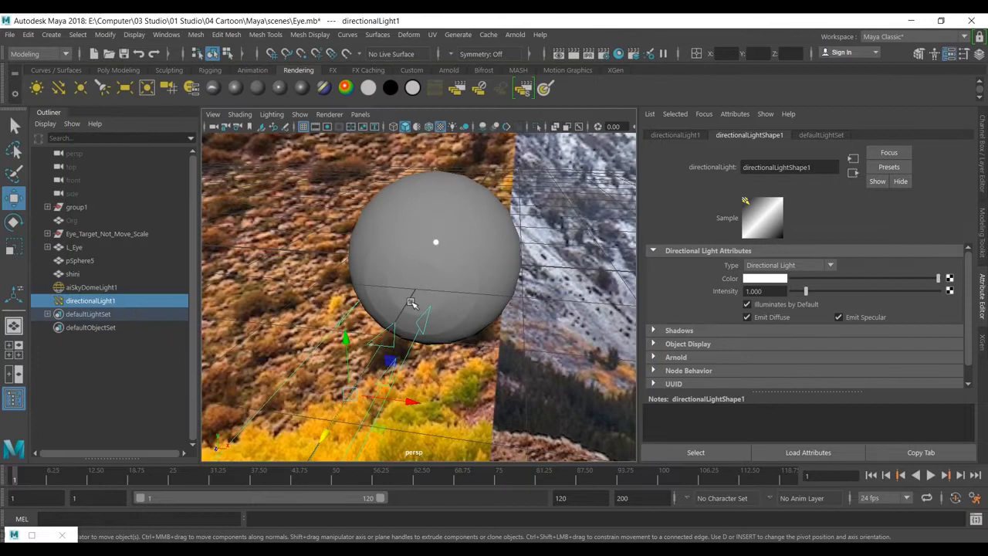
Step: Hide the outer shini sphere and select the inner pSphere5 eyeball
{"action": "left_click", "coordinate": [134, 349]}
{"action": "left_click", "coordinate": [78, 274]}
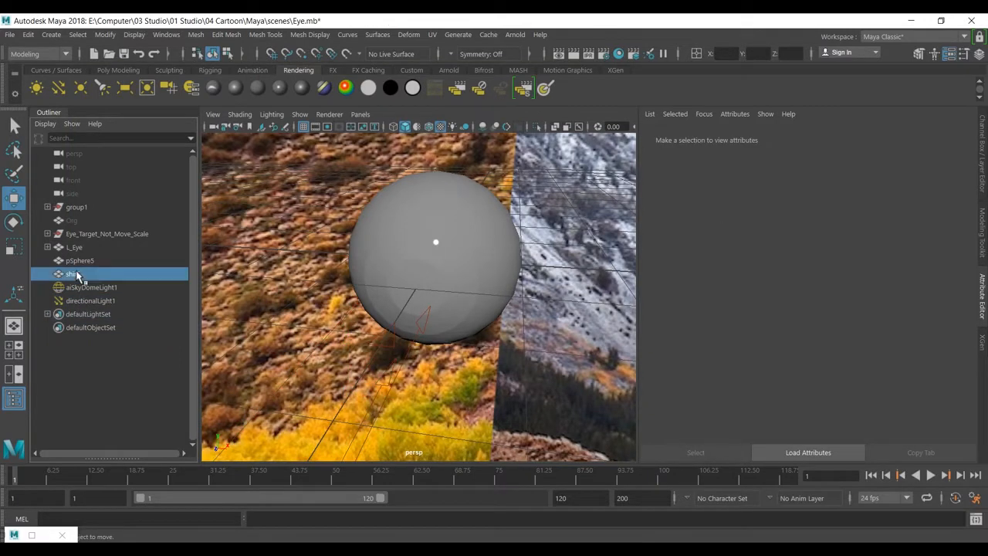
{"action": "key", "text": "ctrl+h"}
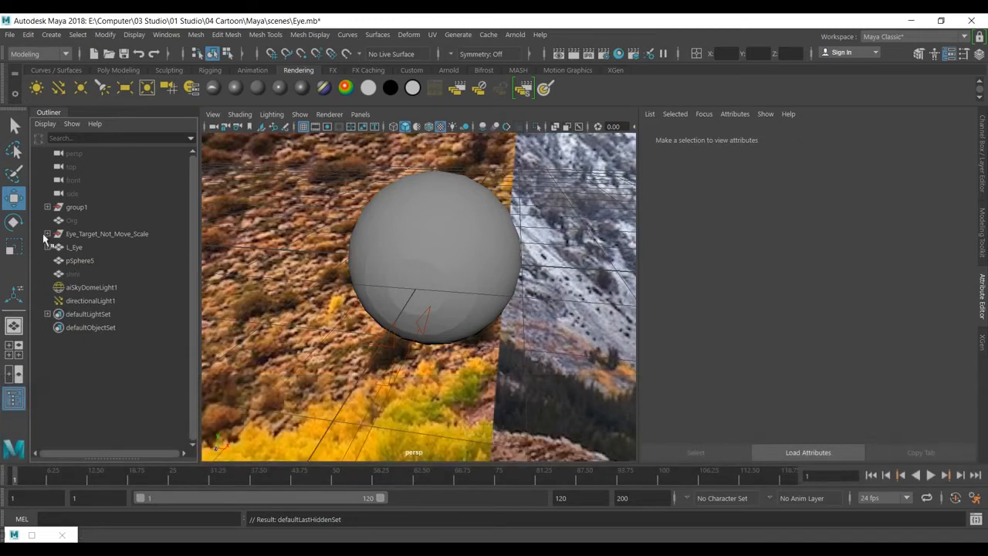
{"action": "left_click", "coordinate": [13, 399]}
{"action": "left_click", "coordinate": [366, 271]}
{"action": "left_click_drag", "start_coordinate": [366, 271], "coordinate": [410, 322], "text": "alt"}
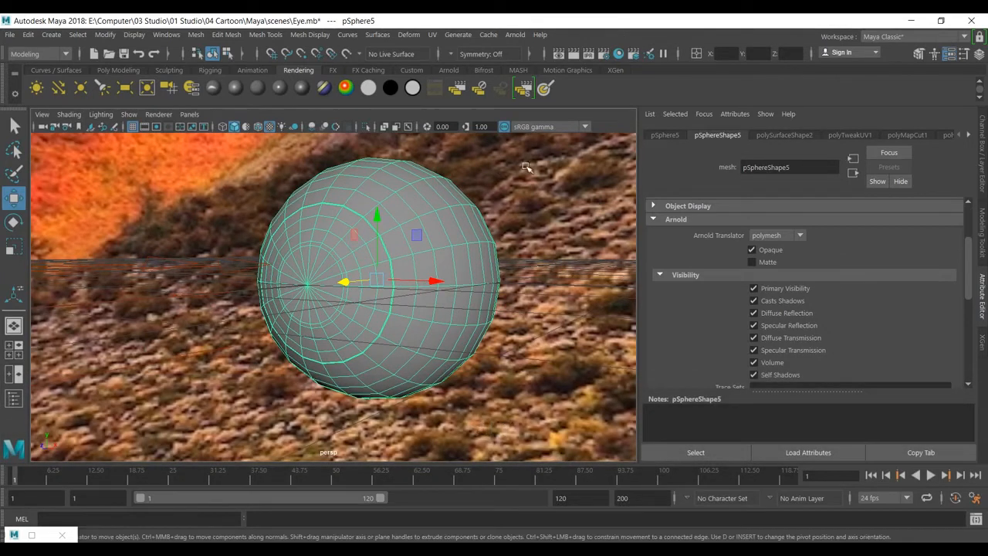
Step: Switch to the Hypershade, inspect the layered texture feeding Eye_Color with the directional light node moved aside, and clear the graph
{"action": "left_click", "coordinate": [32, 534]}
{"action": "left_click_drag", "start_coordinate": [401, 17], "coordinate": [457, 14]}
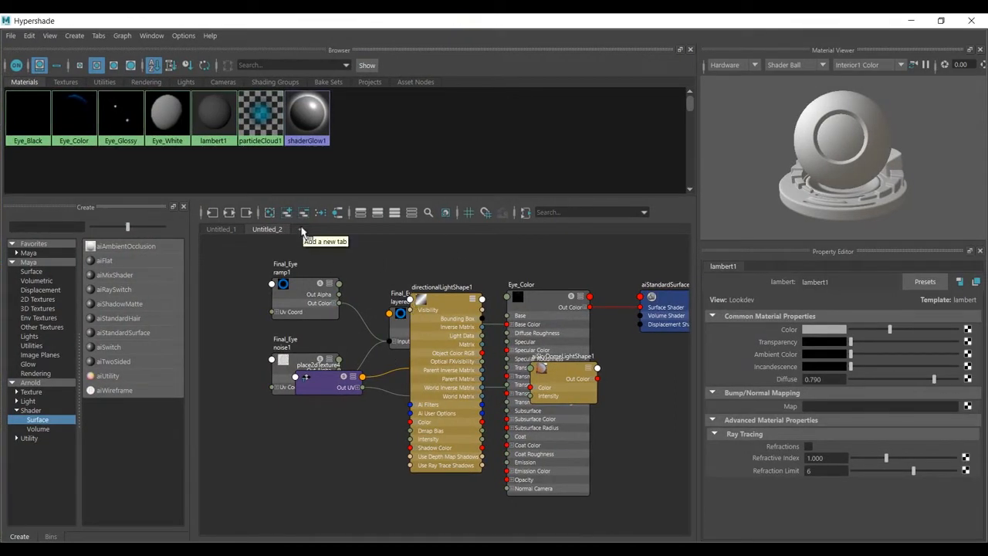
{"action": "left_click_drag", "start_coordinate": [440, 310], "coordinate": [385, 469]}
{"action": "left_click", "coordinate": [423, 323]}
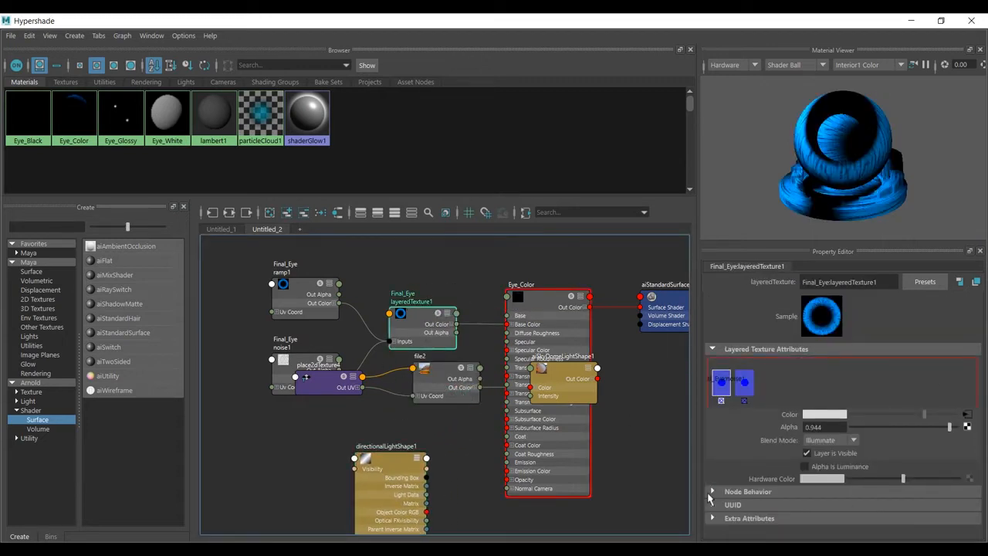
{"action": "scroll", "coordinate": [417, 330], "scroll_direction": "up", "scroll_amount": 3}
{"action": "scroll", "coordinate": [443, 364], "scroll_direction": "down", "scroll_amount": 6}
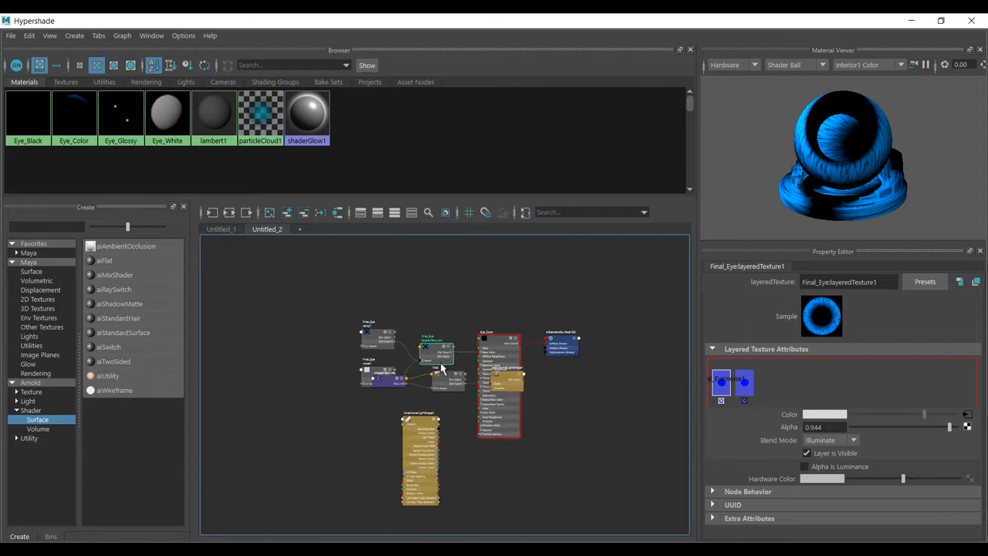
{"action": "scroll", "coordinate": [456, 386], "scroll_direction": "up", "scroll_amount": 3}
{"action": "left_click", "coordinate": [269, 212]}
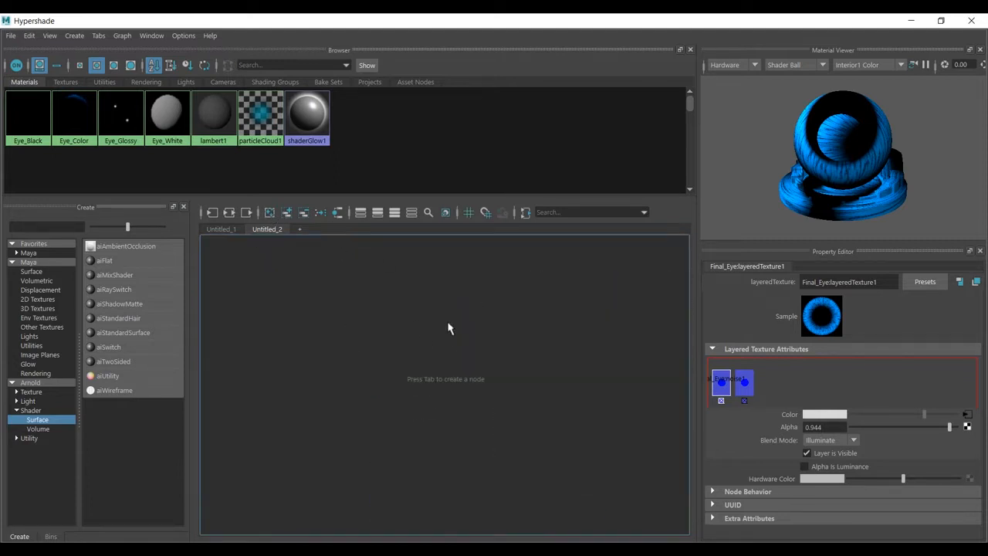
Step: Create a ramp node of the Texture type in the empty Hypershade graph
{"action": "key", "text": "Tab"}
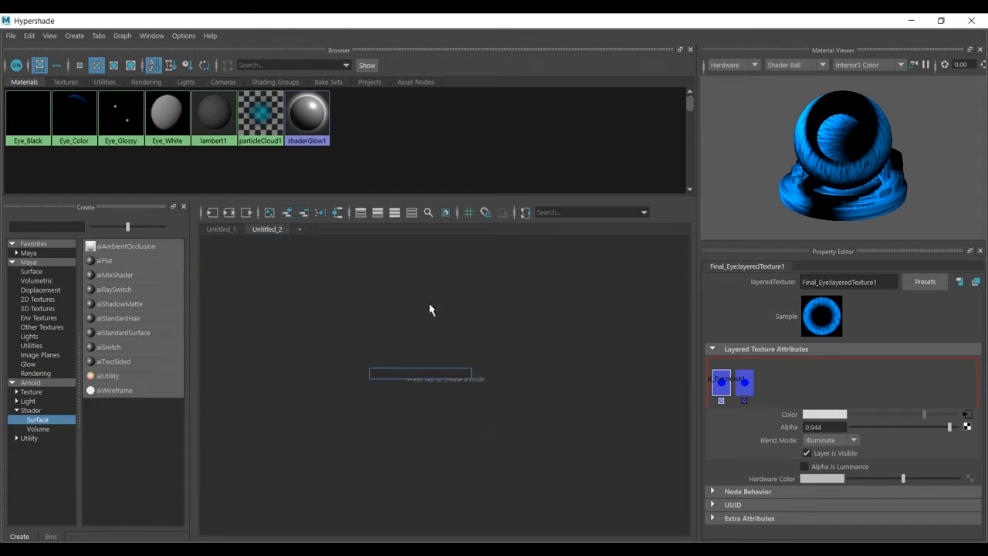
{"action": "type", "text": "rampo"}
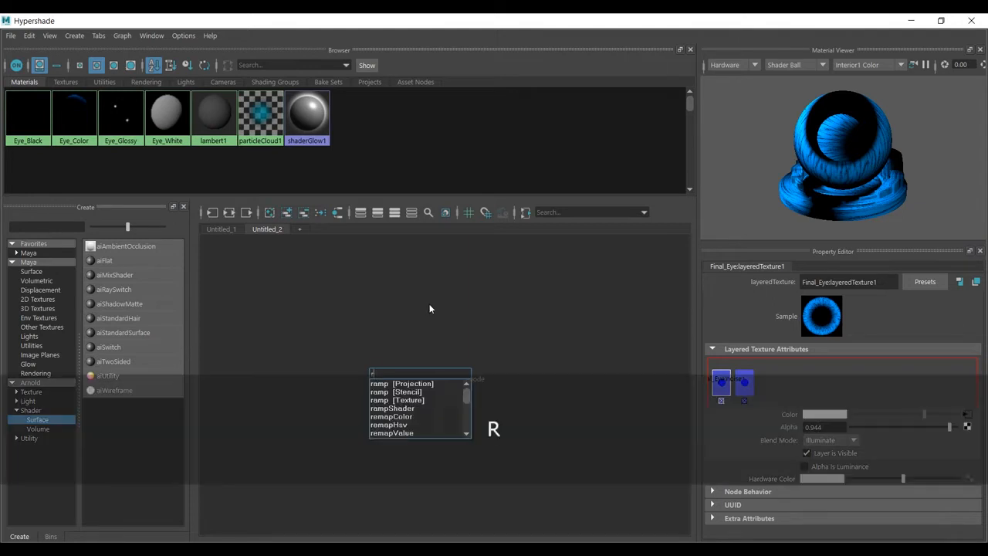
{"action": "key", "text": "BackSpace"}
{"action": "key", "text": "BackSpace"}
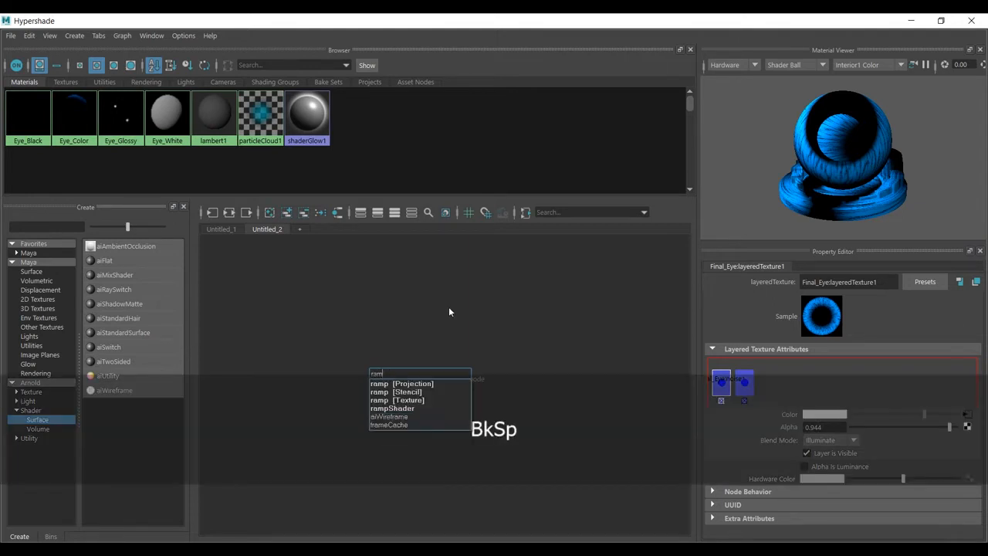
{"action": "left_click", "coordinate": [403, 401]}
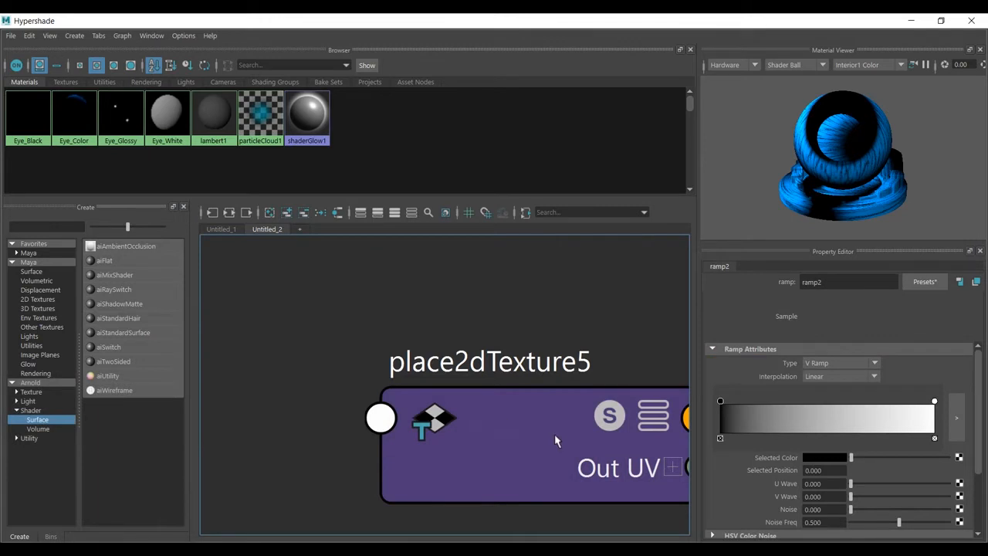
{"action": "scroll", "coordinate": [547, 421], "scroll_direction": "down", "scroll_amount": 8}
{"action": "middle_click_drag", "start_coordinate": [552, 423], "coordinate": [509, 315], "text": "alt"}
{"action": "scroll", "coordinate": [475, 341], "scroll_direction": "up", "scroll_amount": 6}
{"action": "right_click_drag", "start_coordinate": [536, 351], "coordinate": [454, 337], "text": "alt"}
Step: Create a noise node of the Texture type and place it with its 2D placement node below the ramp
{"action": "left_click", "coordinate": [500, 467]}
{"action": "key", "text": "Tab"}
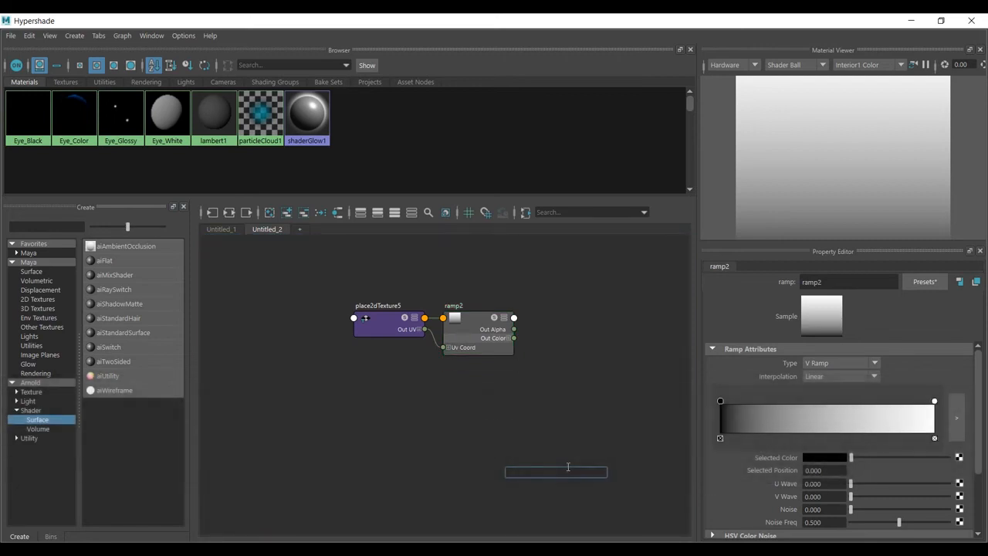
{"action": "type", "text": "nois"}
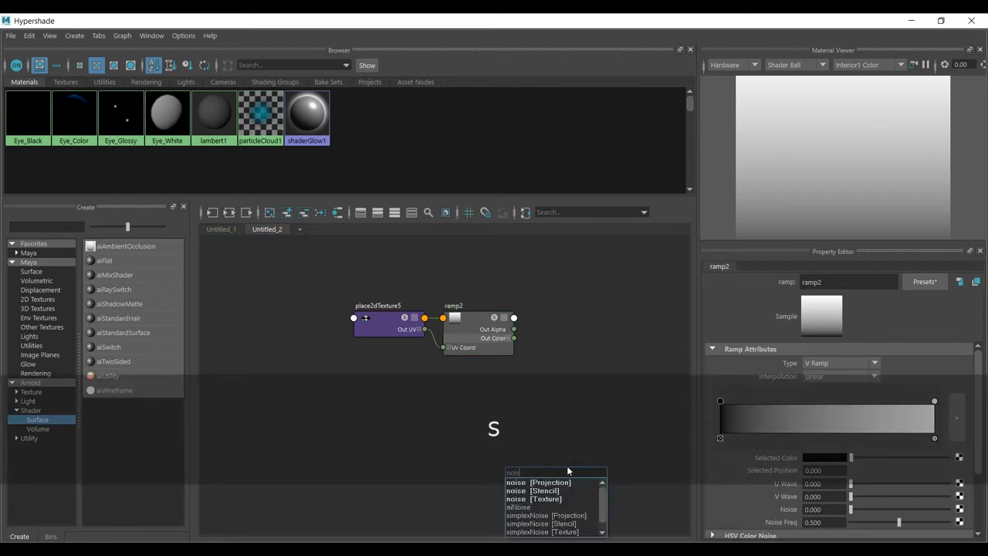
{"action": "left_click", "coordinate": [545, 499]}
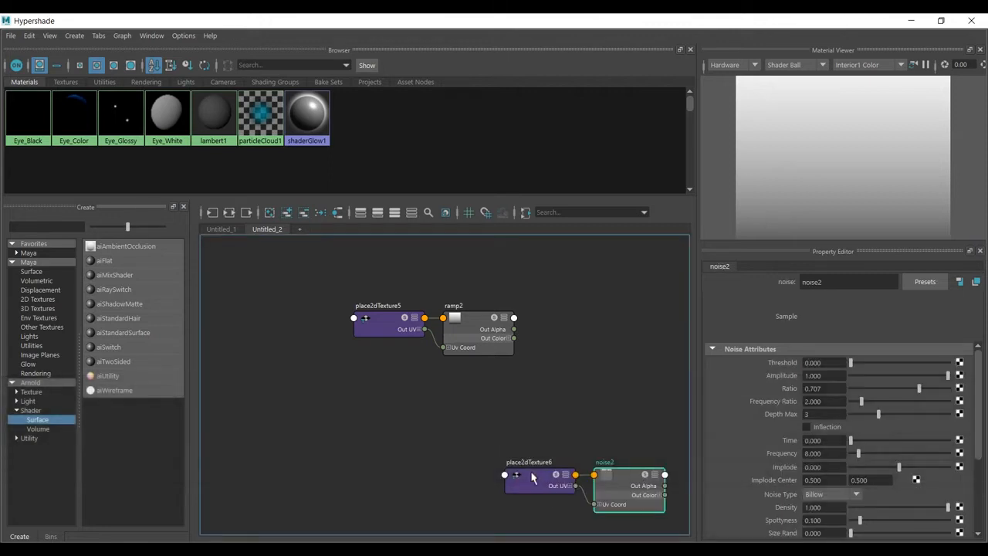
{"action": "left_click_drag", "start_coordinate": [521, 474], "coordinate": [382, 434]}
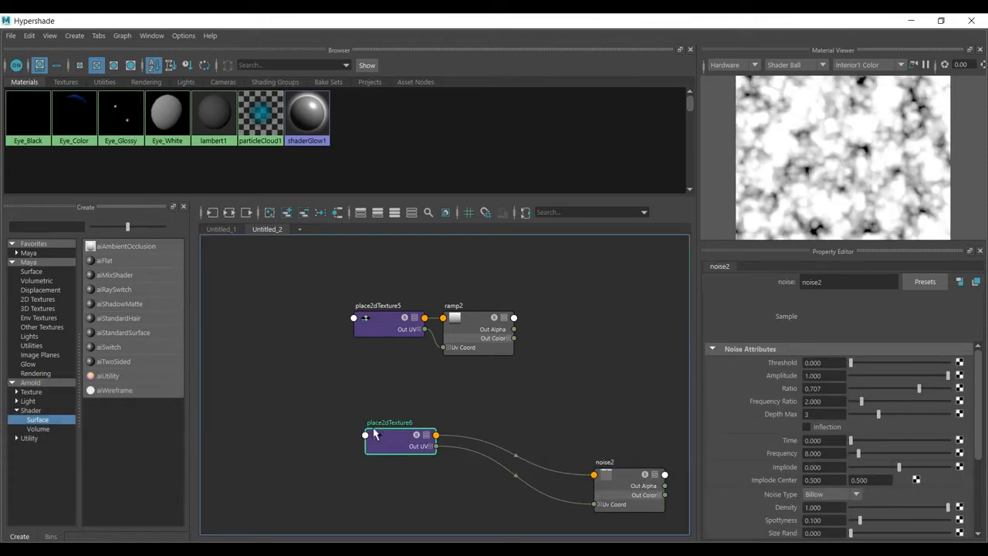
{"action": "left_click_drag", "start_coordinate": [603, 488], "coordinate": [495, 418]}
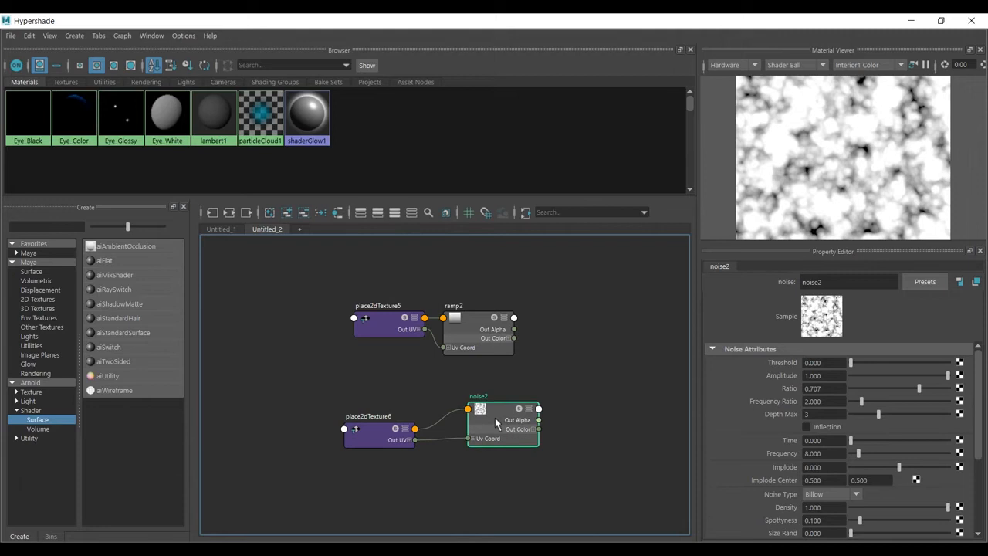
{"action": "left_click", "coordinate": [911, 21]}
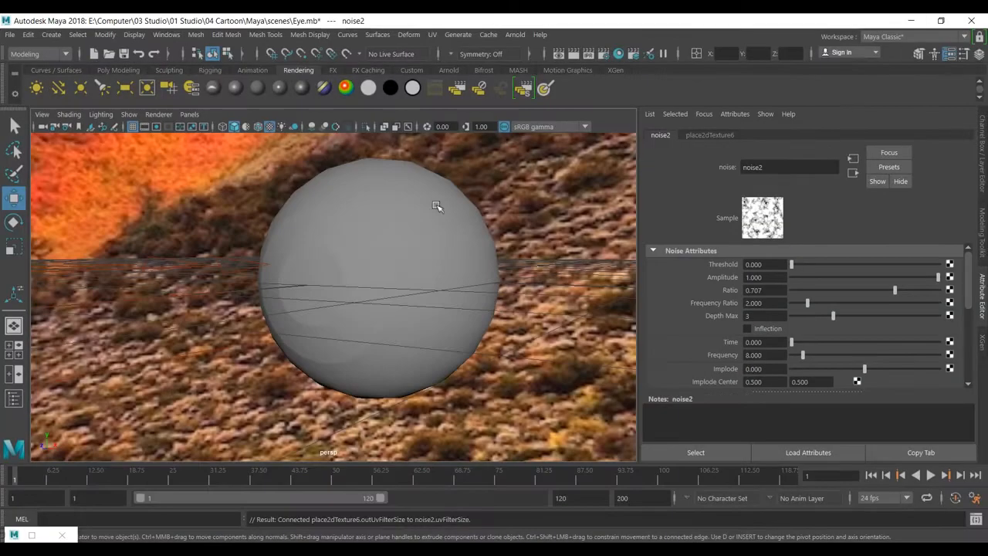
{"action": "left_click", "coordinate": [28, 535]}
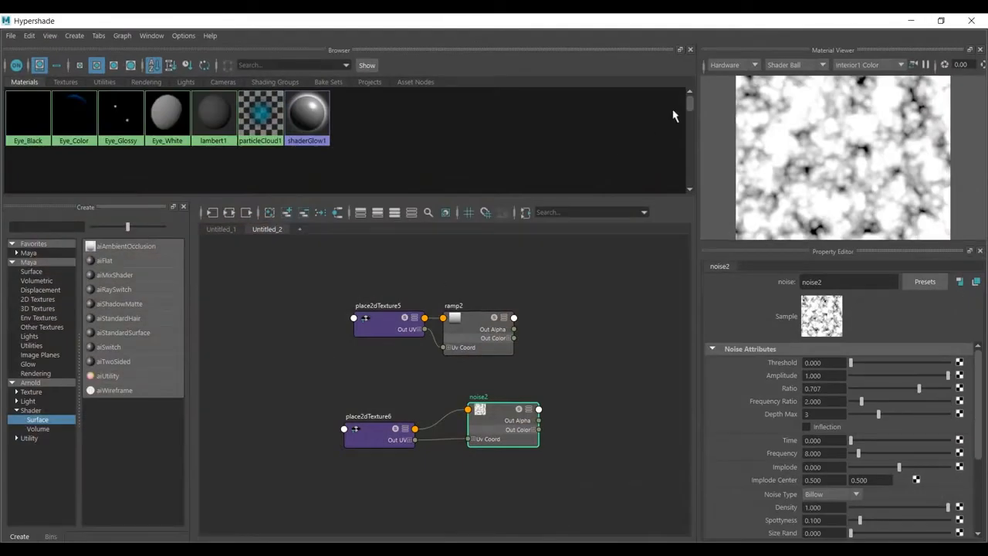
{"action": "left_click", "coordinate": [911, 21]}
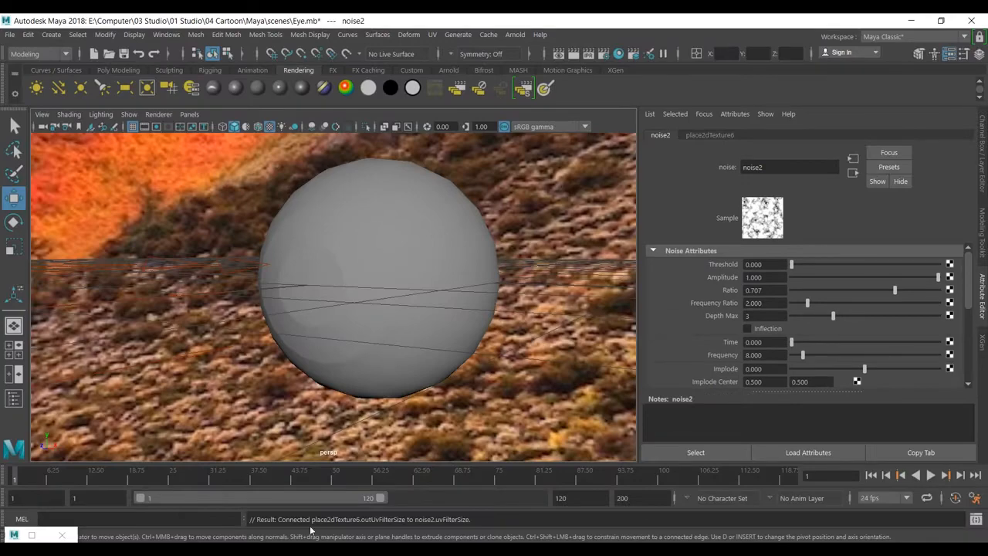
{"action": "left_click", "coordinate": [28, 535]}
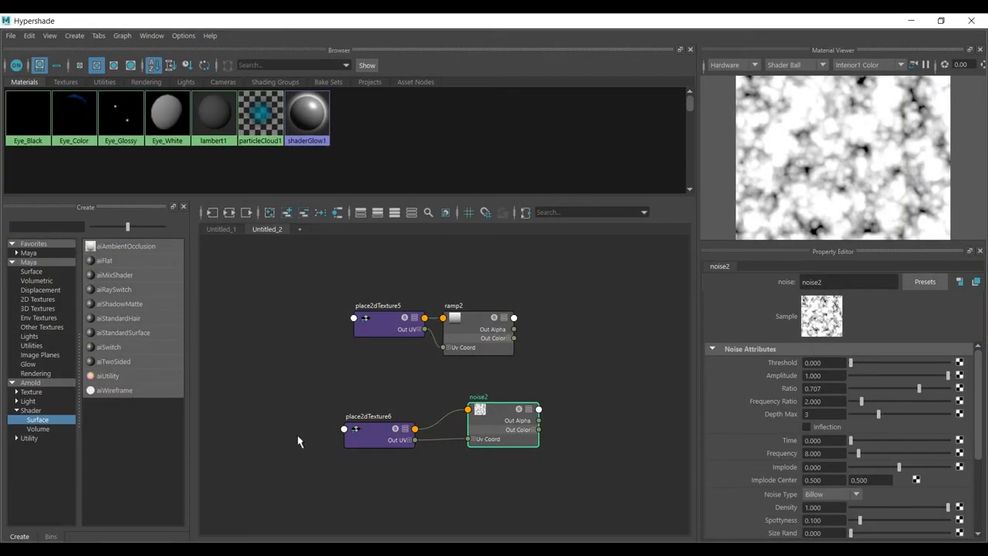
Step: Rearrange the graph so the noise texture and its placement node sit above the ramp and its placement node
{"action": "left_click_drag", "start_coordinate": [478, 313], "coordinate": [480, 321]}
{"action": "left_click_drag", "start_coordinate": [504, 413], "coordinate": [465, 266]}
{"action": "left_click_drag", "start_coordinate": [372, 442], "coordinate": [343, 272]}
{"action": "left_click_drag", "start_coordinate": [376, 330], "coordinate": [312, 358]}
{"action": "mouse_move", "coordinate": [489, 341]}
{"action": "left_mouse_down"}
{"action": "mouse_move", "coordinate": [458, 348]}
{"action": "mouse_move", "coordinate": [472, 350]}
{"action": "left_mouse_up"}
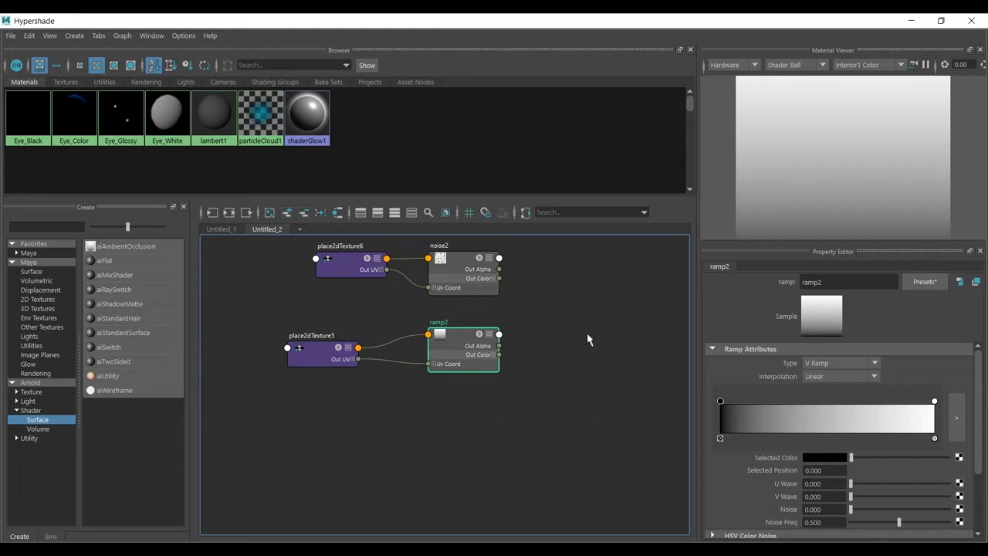
{"action": "middle_click_drag", "start_coordinate": [589, 326], "coordinate": [551, 356], "text": "alt"}
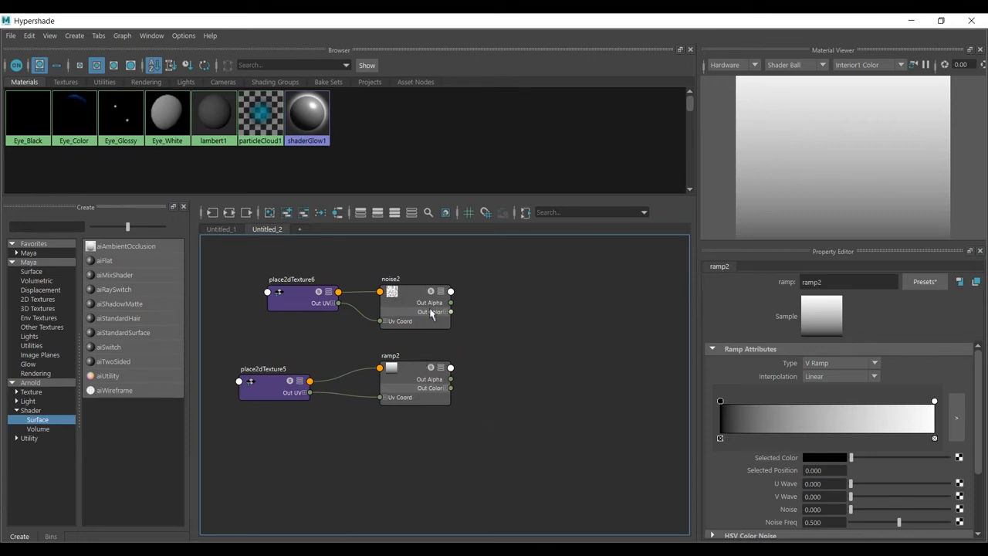
Step: Create a layeredTexture node and position it beside the noise and ramp nodes, on their output side
{"action": "left_click", "coordinate": [564, 330]}
{"action": "key", "text": "Tab"}
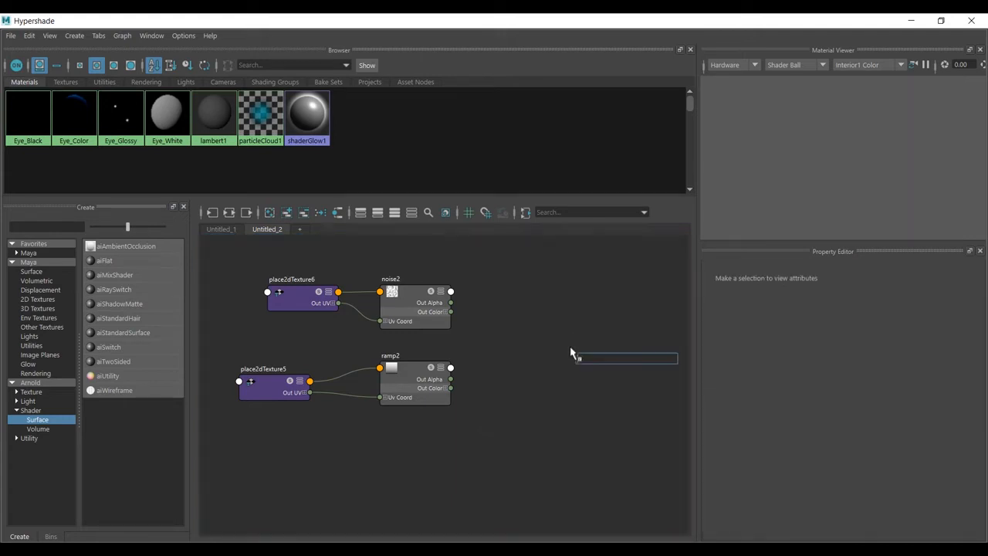
{"action": "type", "text": "layer"}
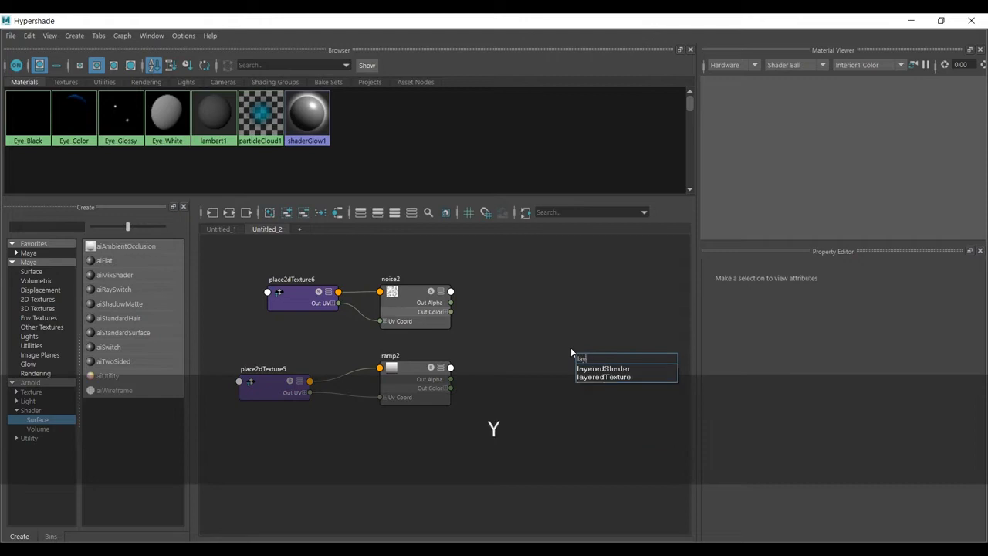
{"action": "left_click", "coordinate": [633, 376]}
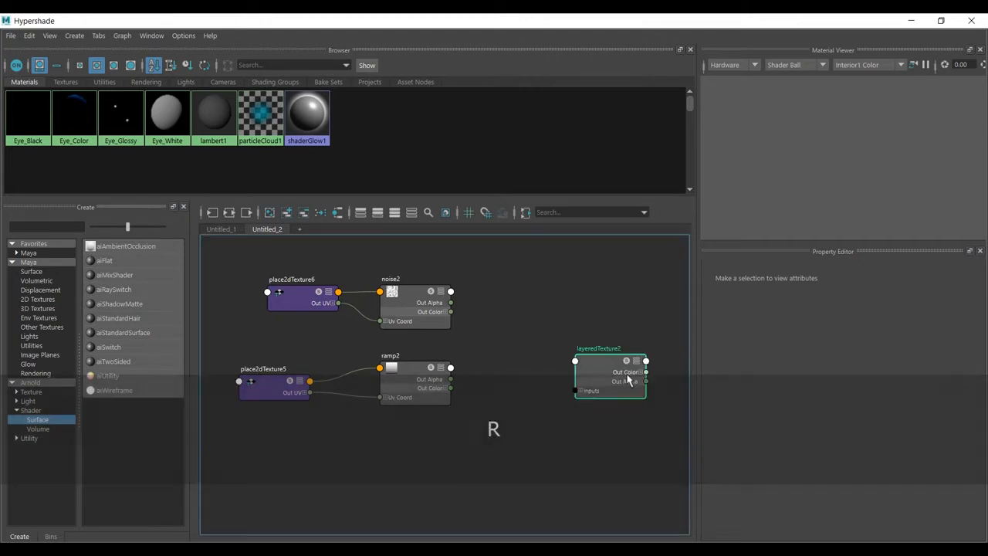
{"action": "left_click_drag", "start_coordinate": [613, 364], "coordinate": [574, 342]}
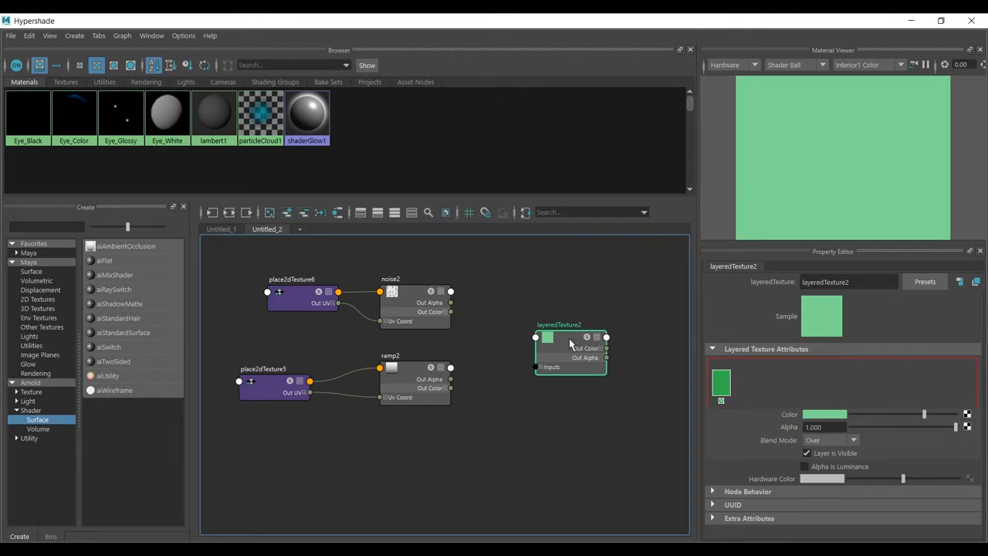
{"action": "left_click_drag", "start_coordinate": [570, 343], "coordinate": [581, 333]}
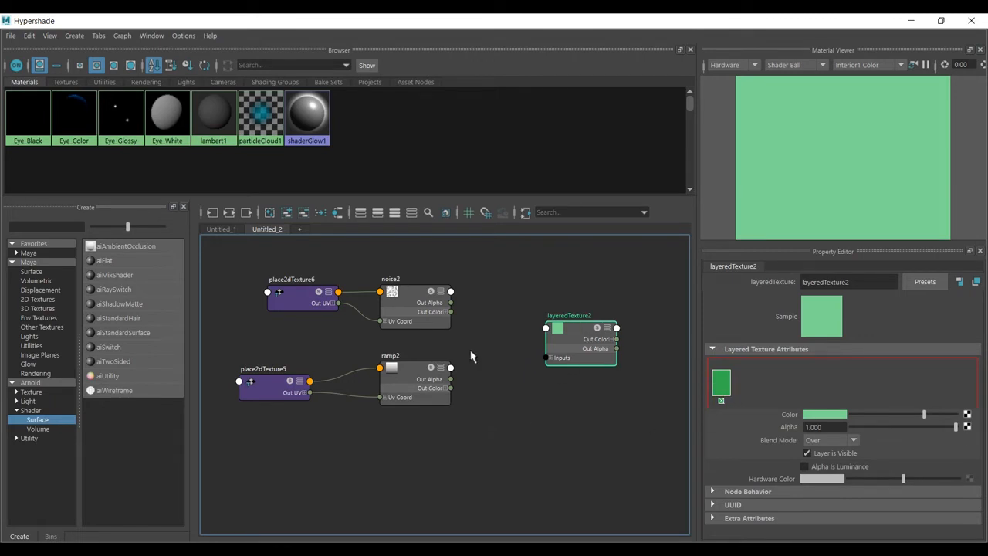
{"action": "left_click_drag", "start_coordinate": [578, 333], "coordinate": [580, 328]}
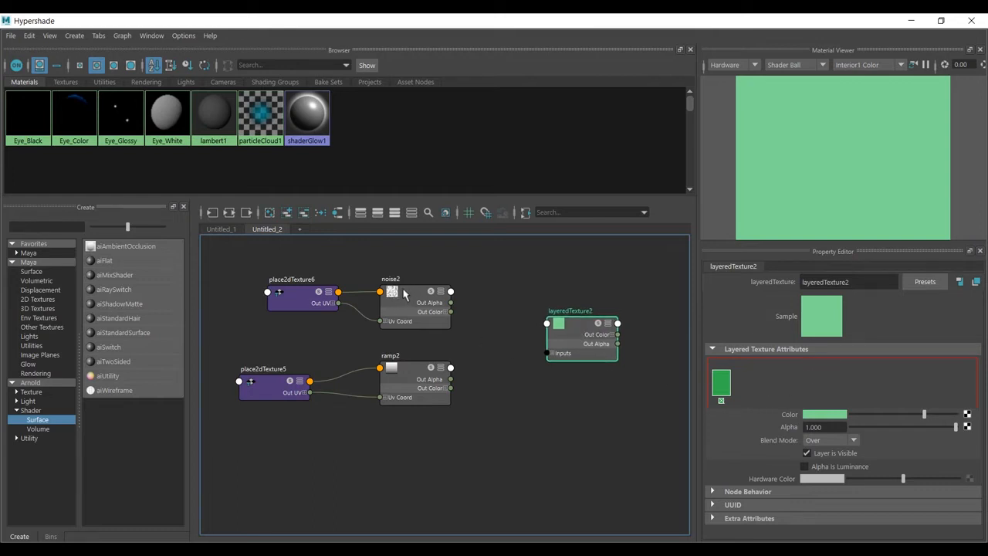
Step: Add the noise and ramp textures as layers of the new layered texture and remove its default green layer
{"action": "middle_click_drag", "start_coordinate": [514, 355], "coordinate": [738, 391]}
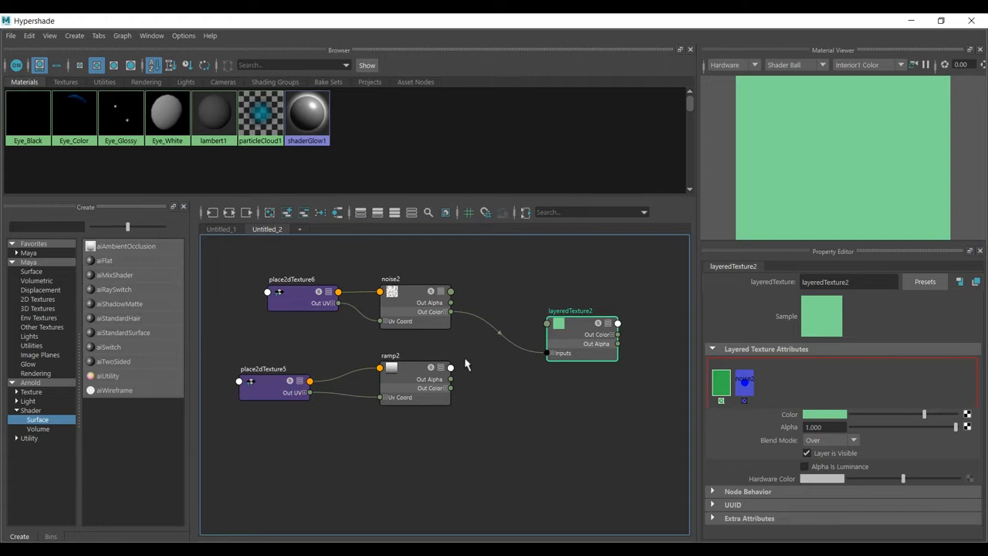
{"action": "left_click", "coordinate": [402, 378]}
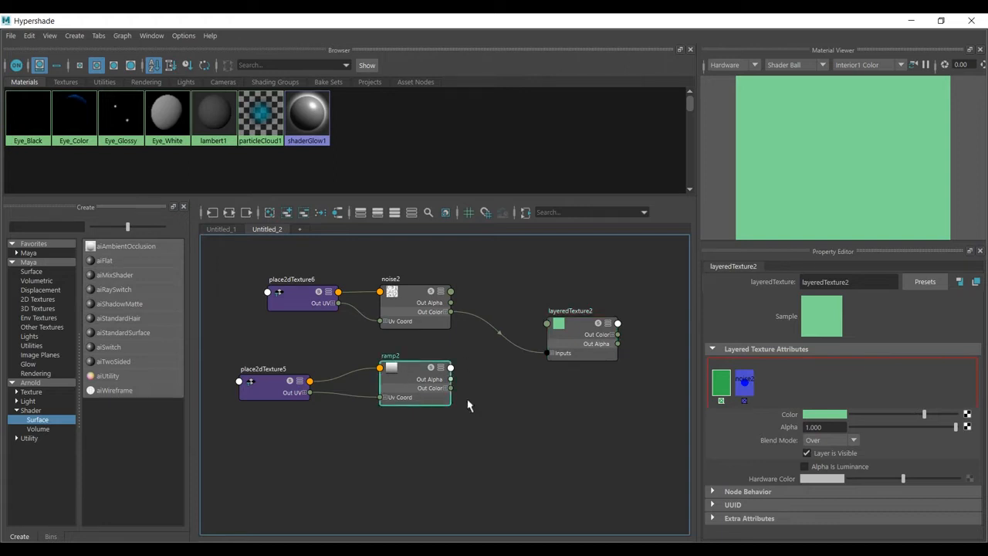
{"action": "middle_click_drag", "start_coordinate": [769, 398], "coordinate": [785, 396]}
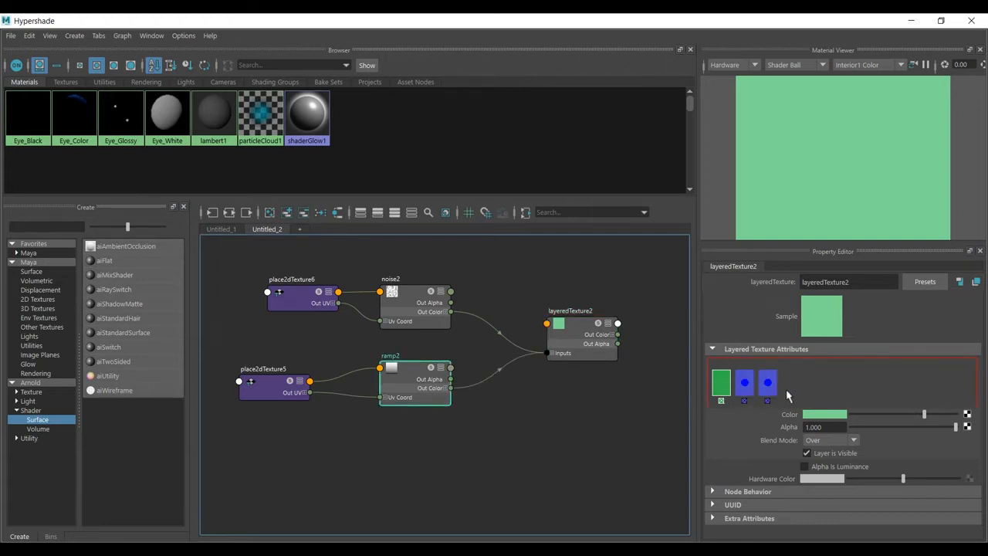
{"action": "left_click", "coordinate": [721, 401]}
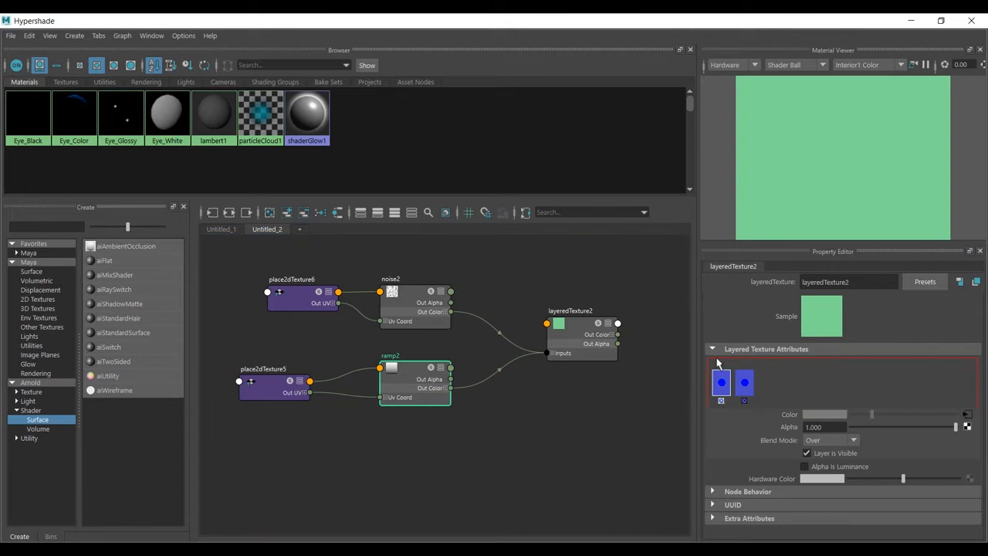
{"action": "left_click", "coordinate": [721, 382]}
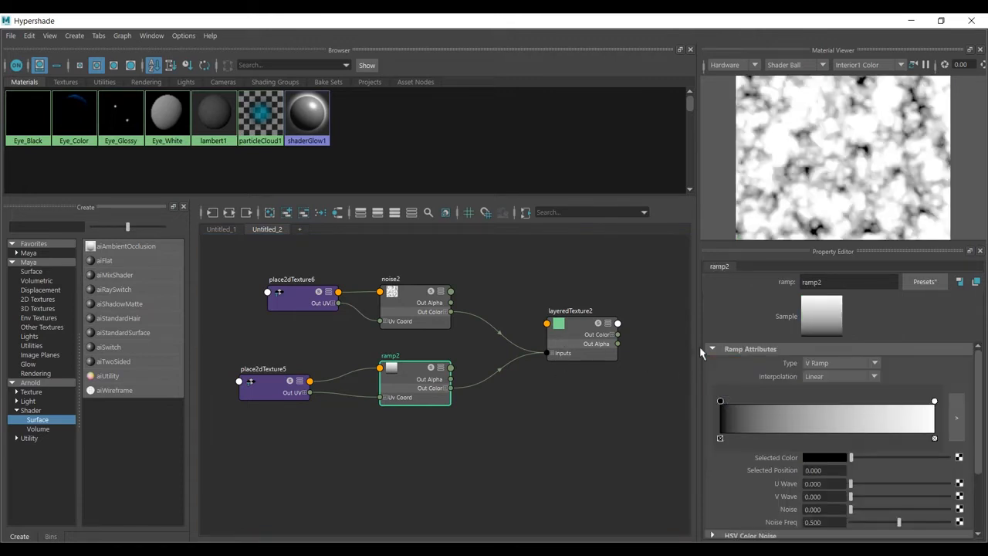
Step: Set the noise layer's blend mode to Illuminate in the layered texture
{"action": "left_click", "coordinate": [581, 340]}
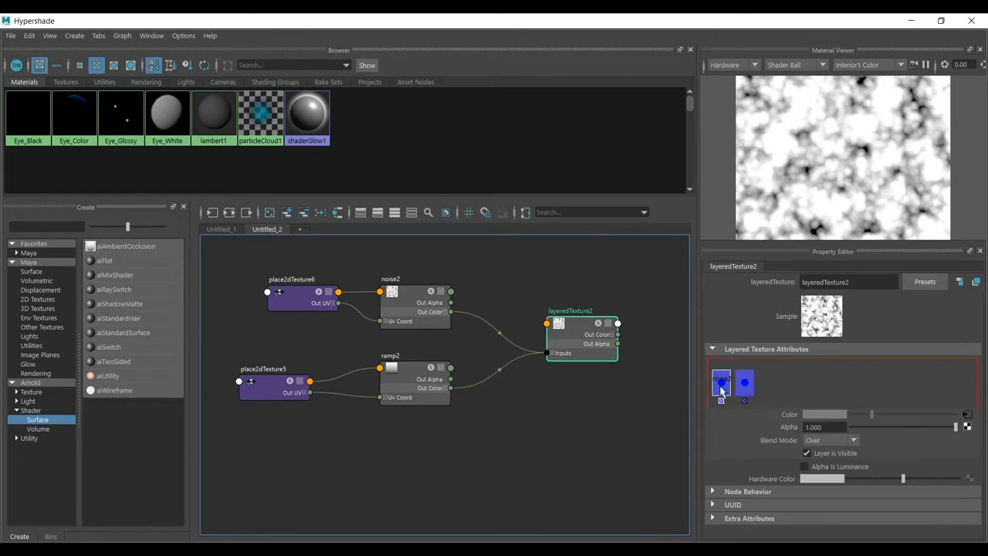
{"action": "left_click", "coordinate": [849, 440]}
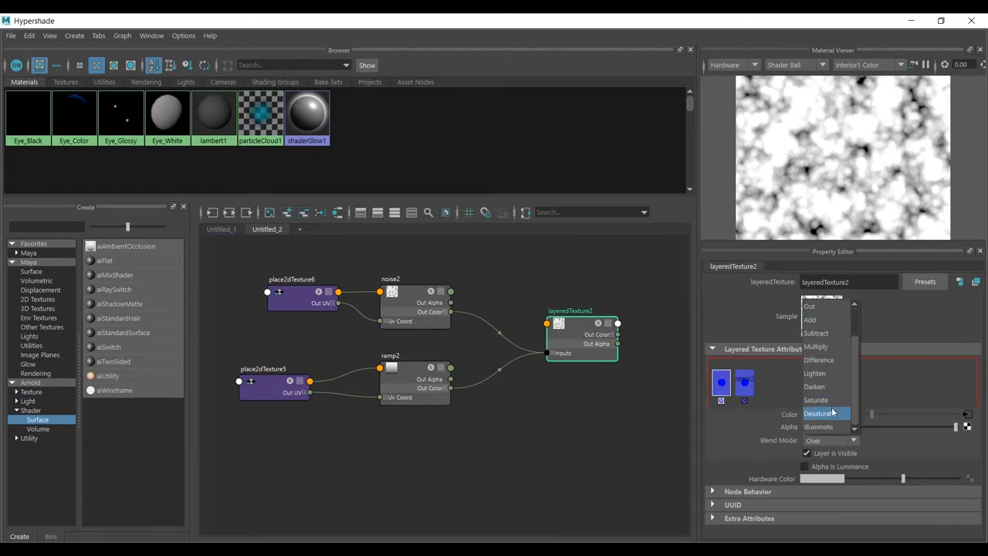
{"action": "left_click", "coordinate": [829, 428]}
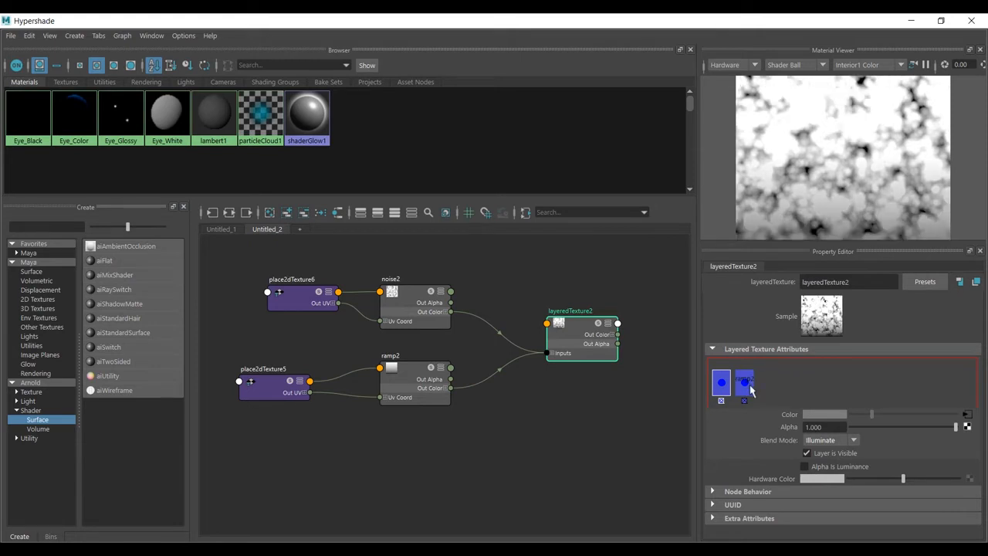
{"action": "left_click", "coordinate": [747, 386]}
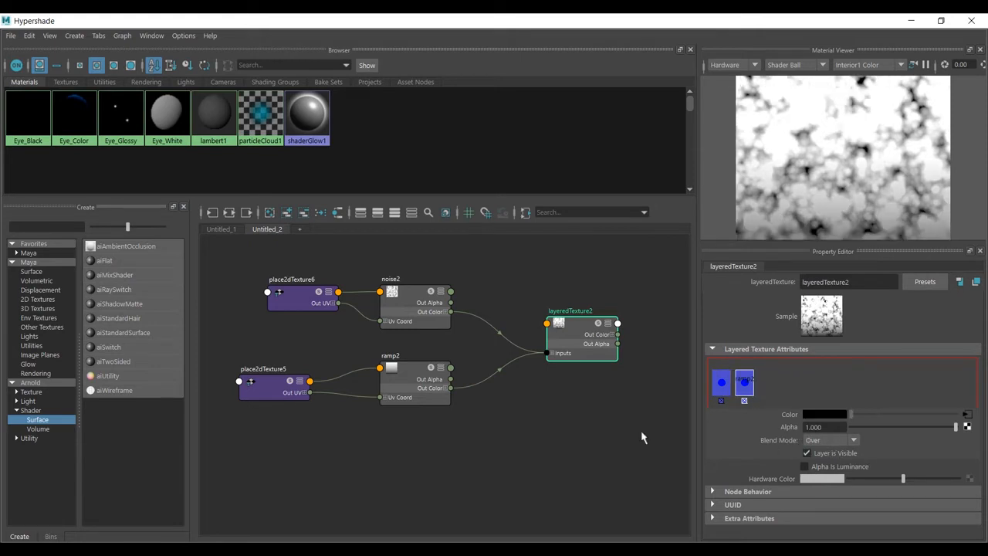
{"action": "left_click", "coordinate": [595, 430]}
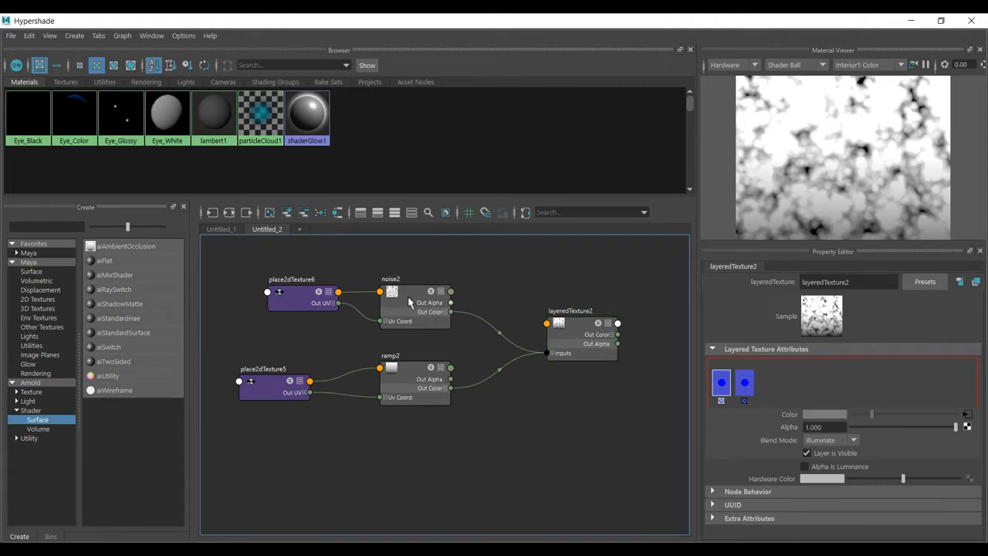
Step: Change the ramp texture's type to Circular Ramp and shift the layered texture node slightly closer to its inputs
{"action": "left_click", "coordinate": [420, 377]}
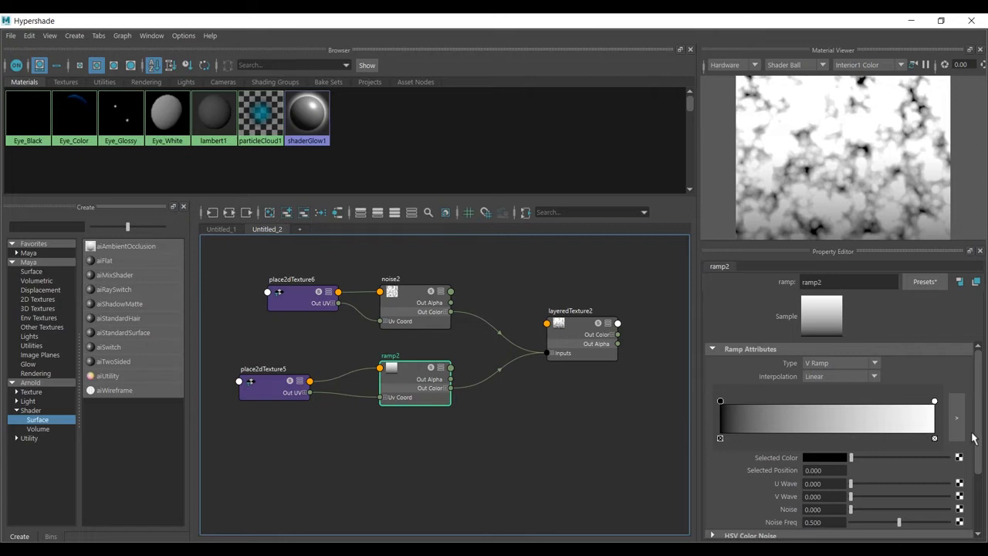
{"action": "left_click", "coordinate": [865, 377]}
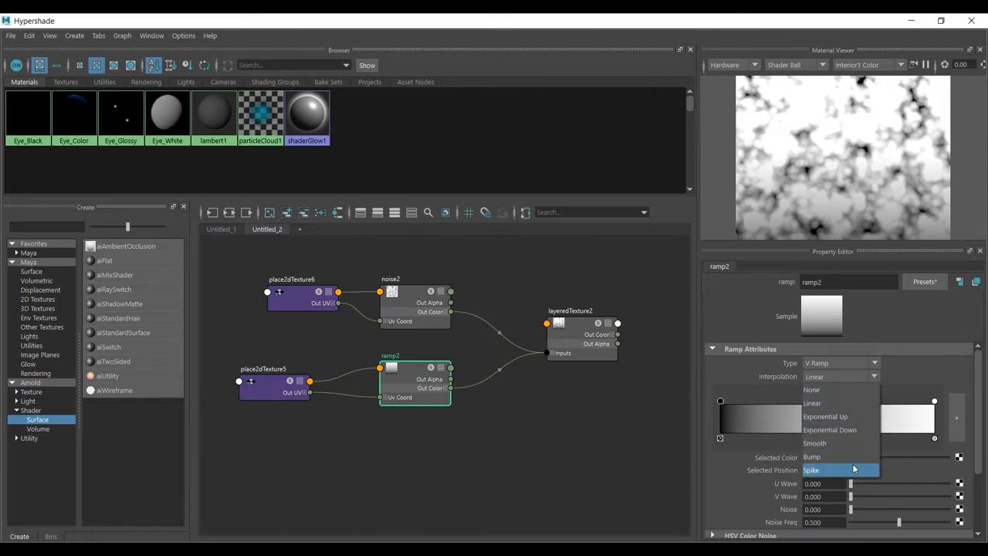
{"action": "left_click", "coordinate": [680, 431]}
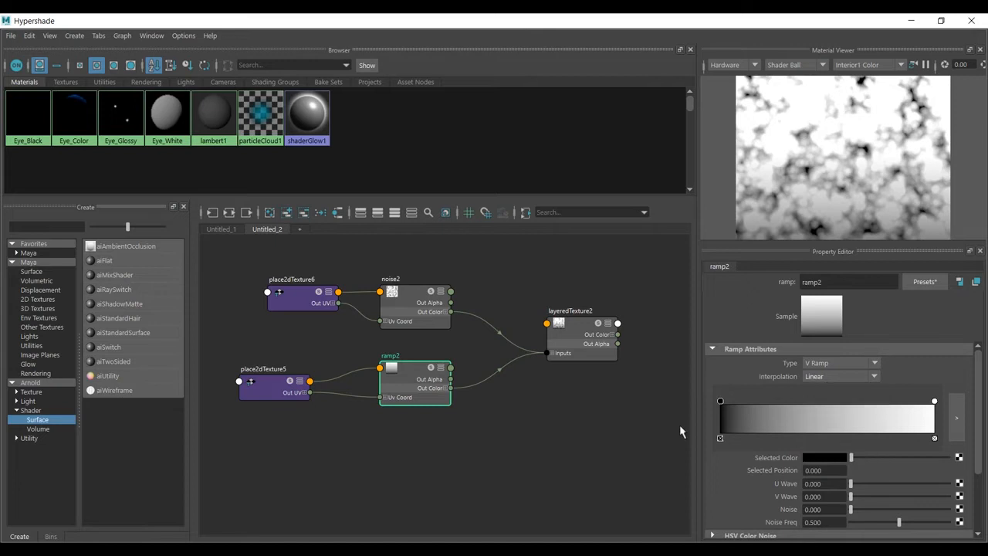
{"action": "left_click", "coordinate": [820, 364]}
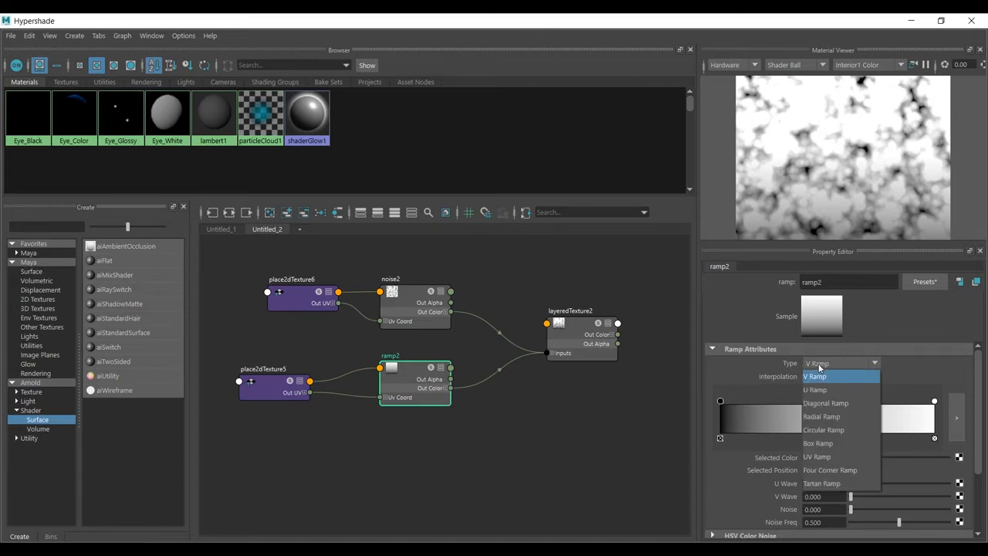
{"action": "left_click", "coordinate": [824, 416]}
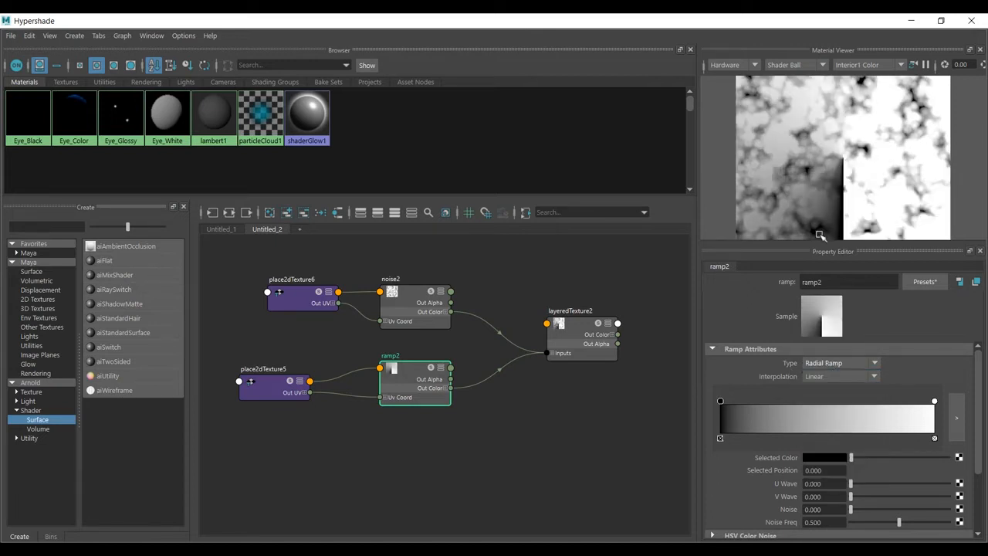
{"action": "left_click", "coordinate": [840, 376]}
{"action": "left_click", "coordinate": [847, 426]}
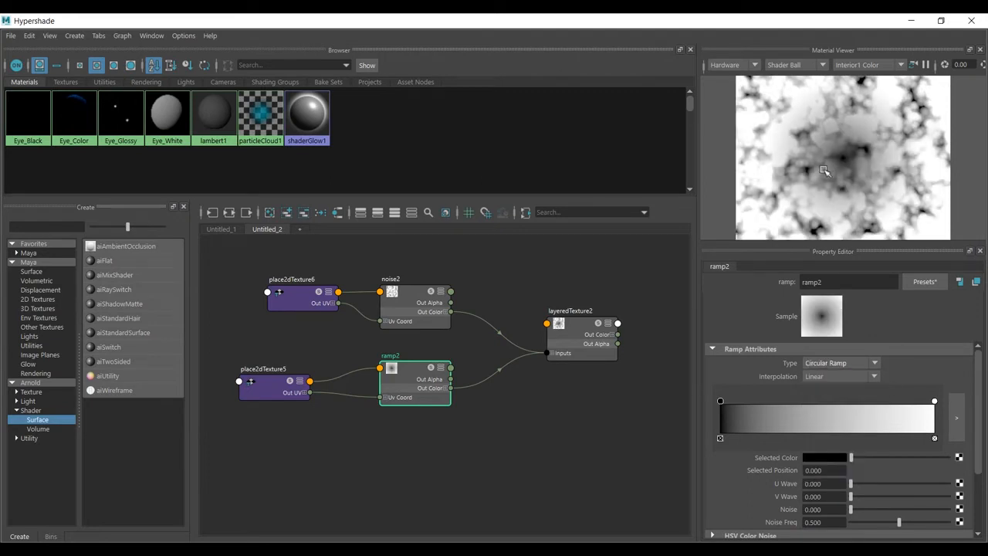
{"action": "left_click", "coordinate": [605, 427]}
{"action": "left_click_drag", "start_coordinate": [571, 319], "coordinate": [561, 323]}
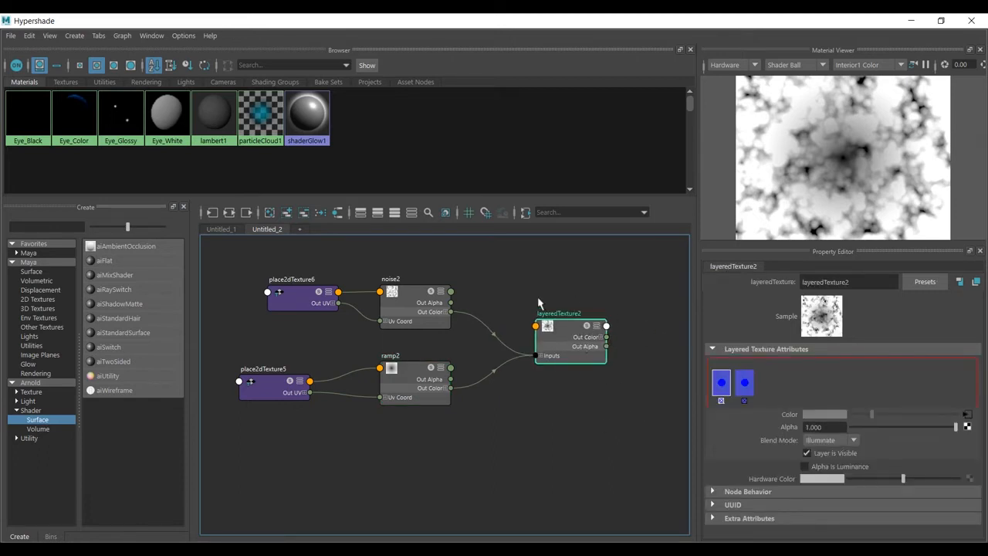
Step: Move the ramp's black stop to position 0.240 and its white stop to 0.532, and recolor the white stop blue
{"action": "left_click", "coordinate": [416, 390]}
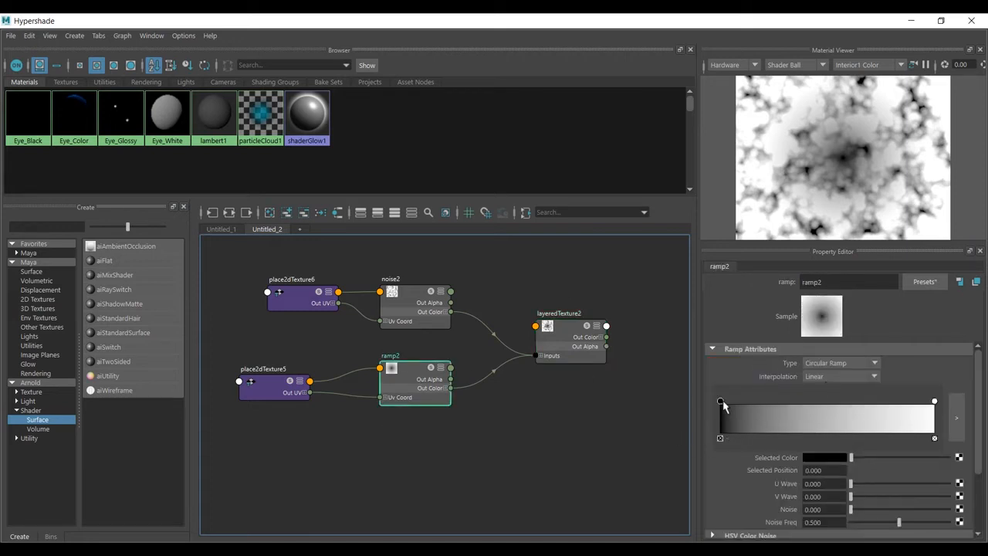
{"action": "left_click_drag", "start_coordinate": [721, 402], "coordinate": [772, 403]}
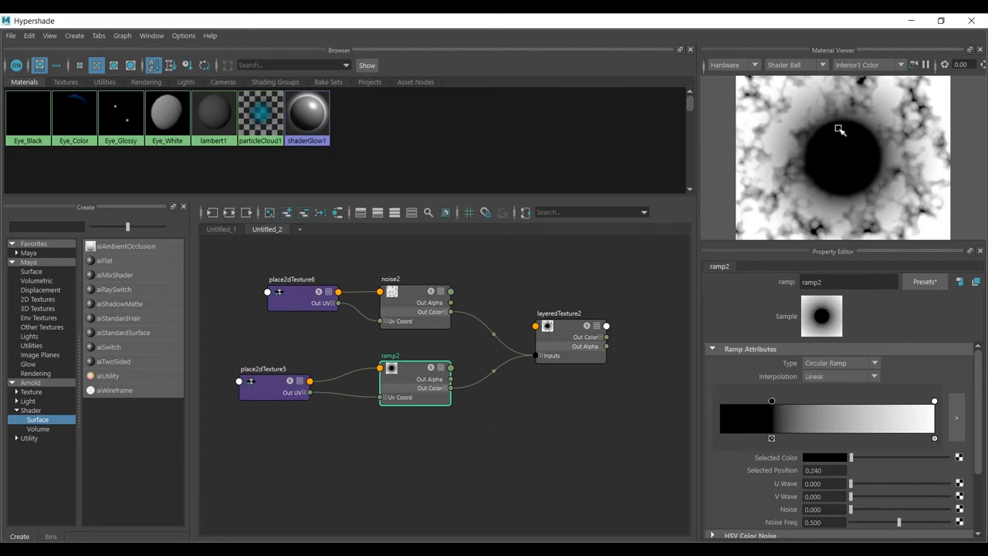
{"action": "left_click_drag", "start_coordinate": [935, 403], "coordinate": [834, 401]}
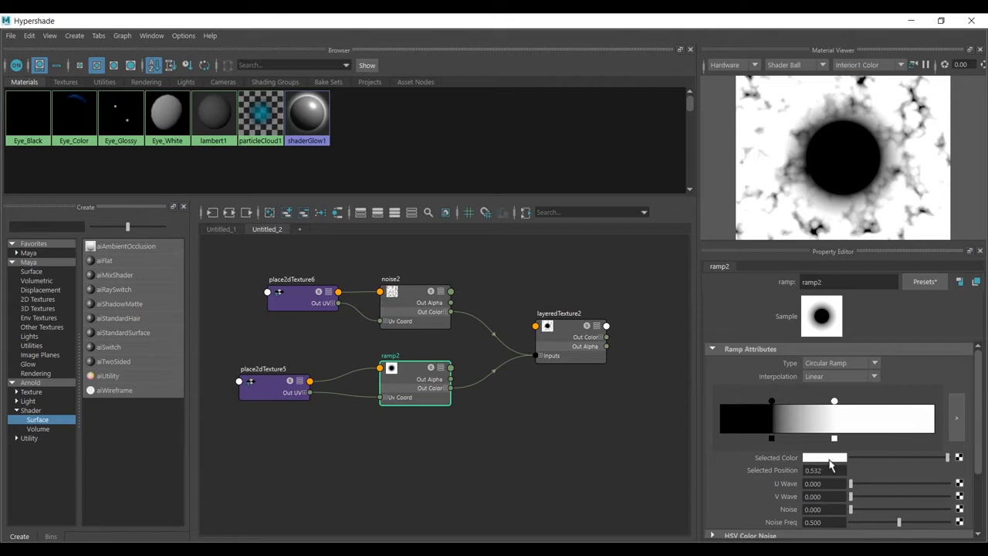
{"action": "left_click", "coordinate": [838, 462]}
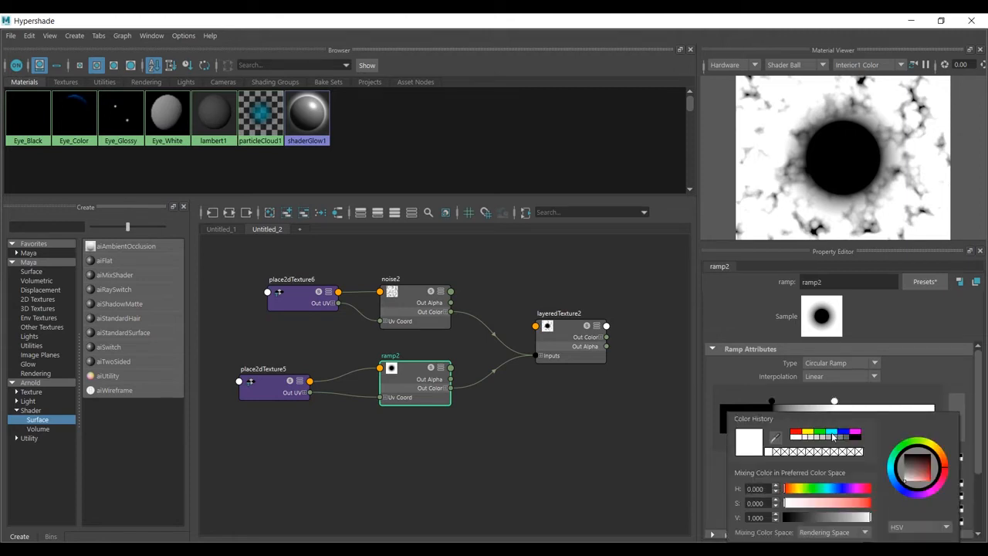
{"action": "left_click", "coordinate": [842, 434]}
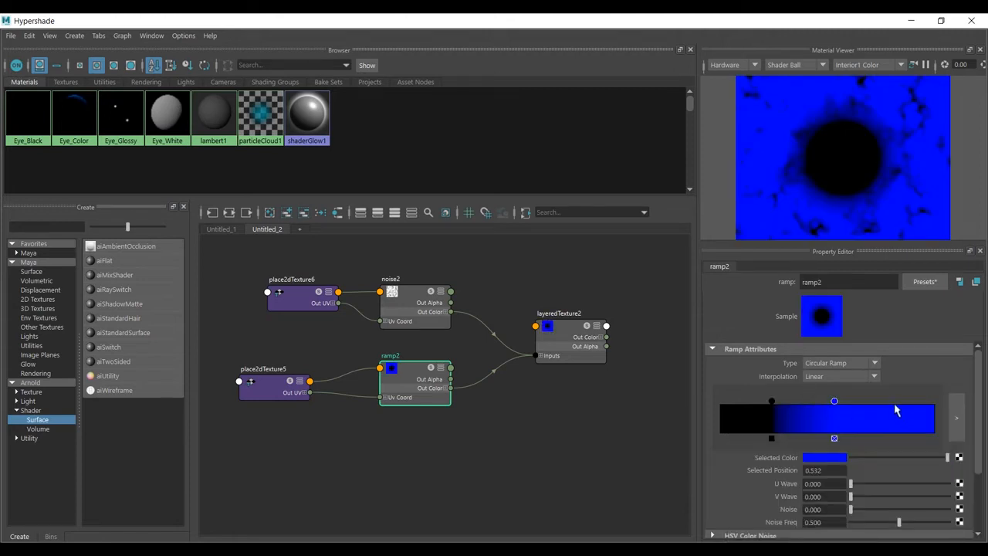
Step: Add a black stop outside the blue one and narrow the blue ring, moving the blue stop to position 0.420
{"action": "left_click", "coordinate": [898, 417]}
{"action": "left_click", "coordinate": [832, 458]}
{"action": "left_click", "coordinate": [846, 442]}
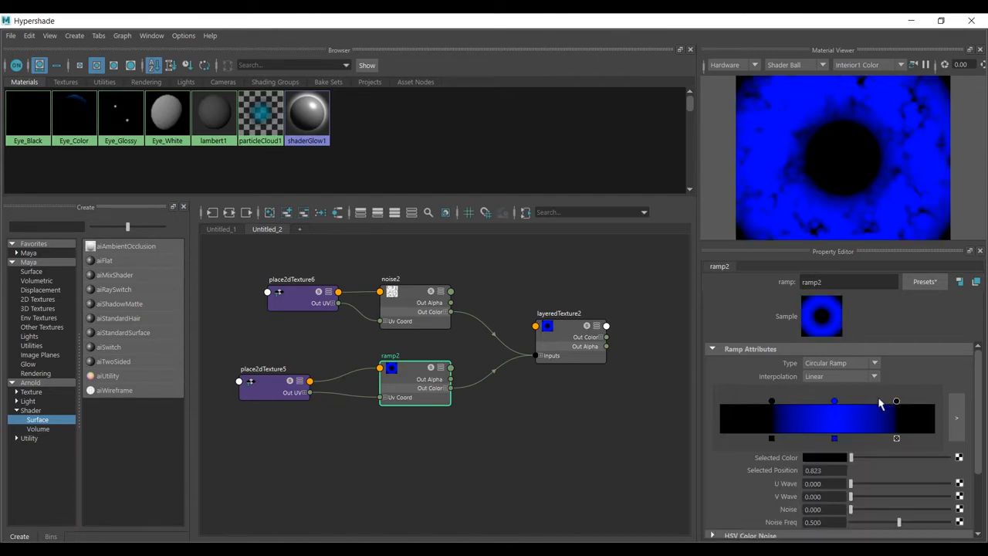
{"action": "left_click_drag", "start_coordinate": [896, 400], "coordinate": [810, 402]}
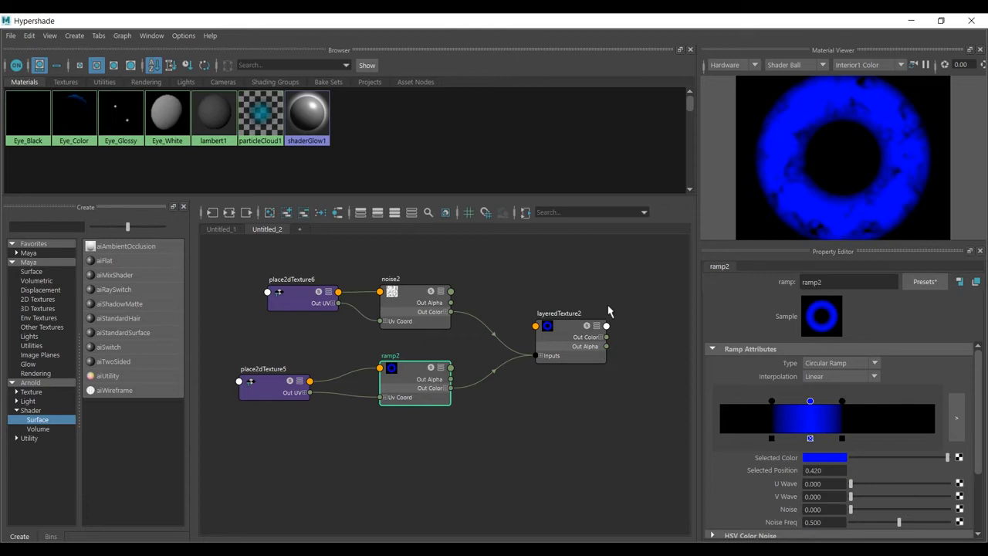
Step: Create an aiStandardSurface shader and arrange it with its shading group on the output side of the layered texture
{"action": "scroll", "coordinate": [608, 311], "scroll_direction": "down", "scroll_amount": 3}
{"action": "middle_click_drag", "start_coordinate": [604, 373], "coordinate": [485, 368], "text": "alt"}
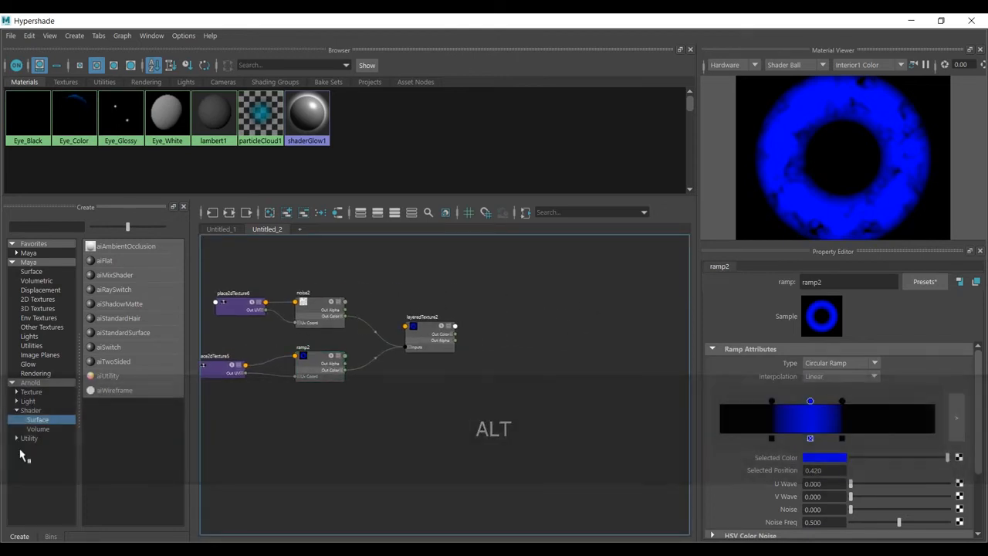
{"action": "left_click", "coordinate": [31, 410]}
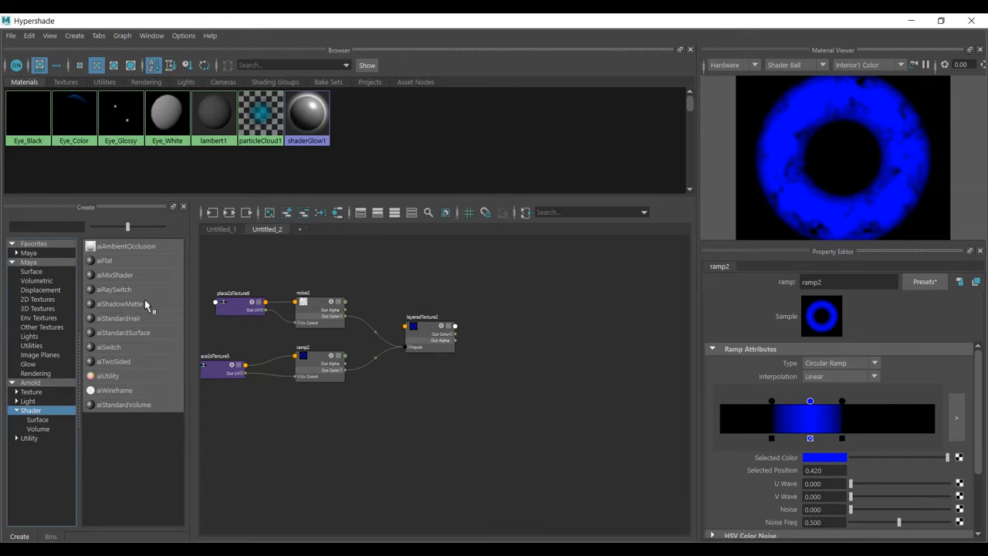
{"action": "left_click_drag", "start_coordinate": [137, 334], "coordinate": [492, 356]}
{"action": "left_click_drag", "start_coordinate": [599, 368], "coordinate": [542, 276]}
{"action": "left_click", "coordinate": [669, 379]}
{"action": "left_click_drag", "start_coordinate": [669, 379], "coordinate": [642, 303]}
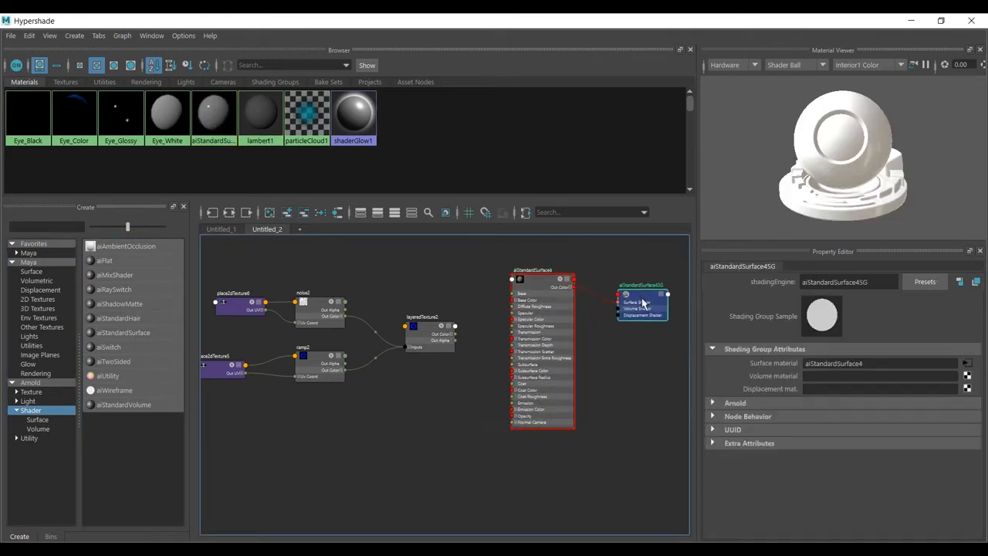
Step: Rename the new aiStandardSurface material as test
{"action": "left_click", "coordinate": [551, 300]}
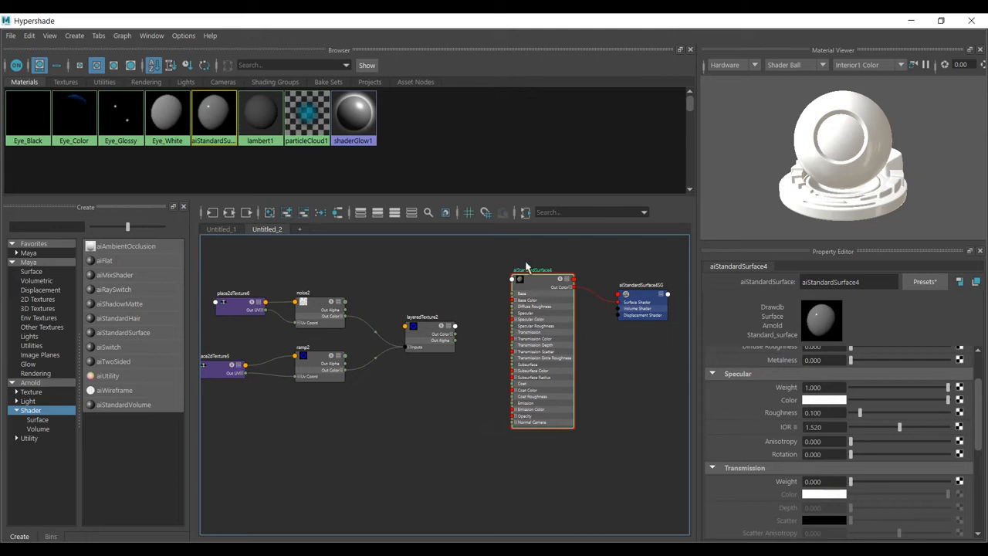
{"action": "double_click", "coordinate": [854, 282]}
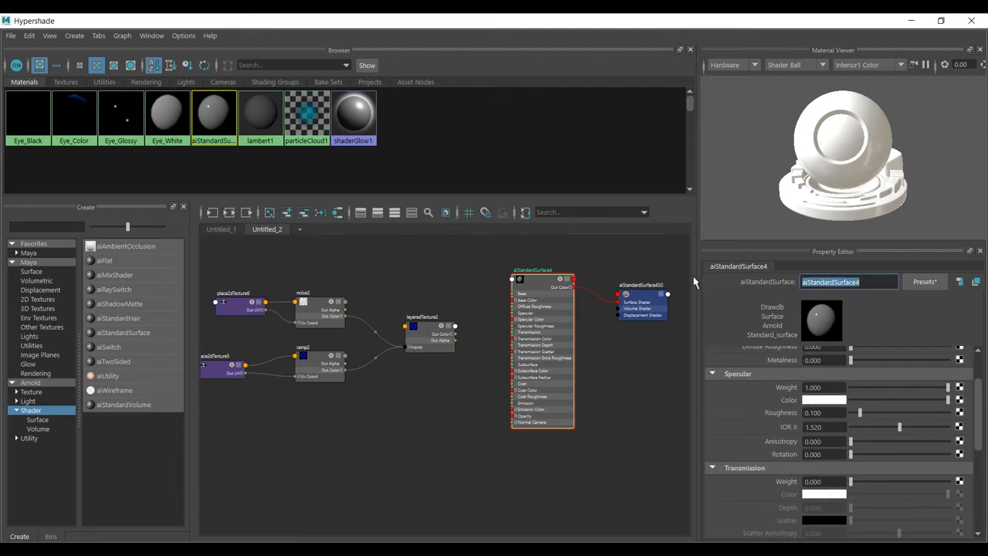
{"action": "type", "text": "test"}
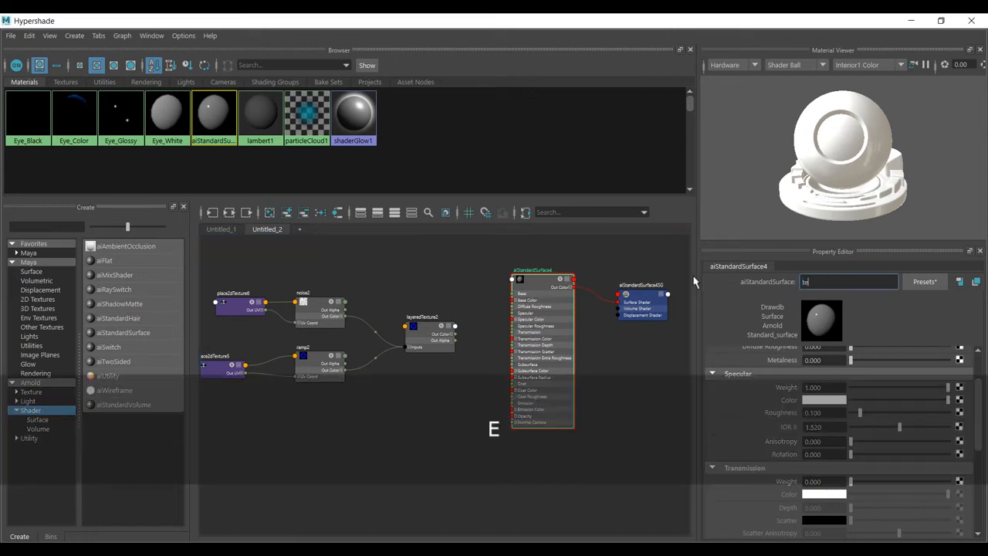
{"action": "key", "text": "Return"}
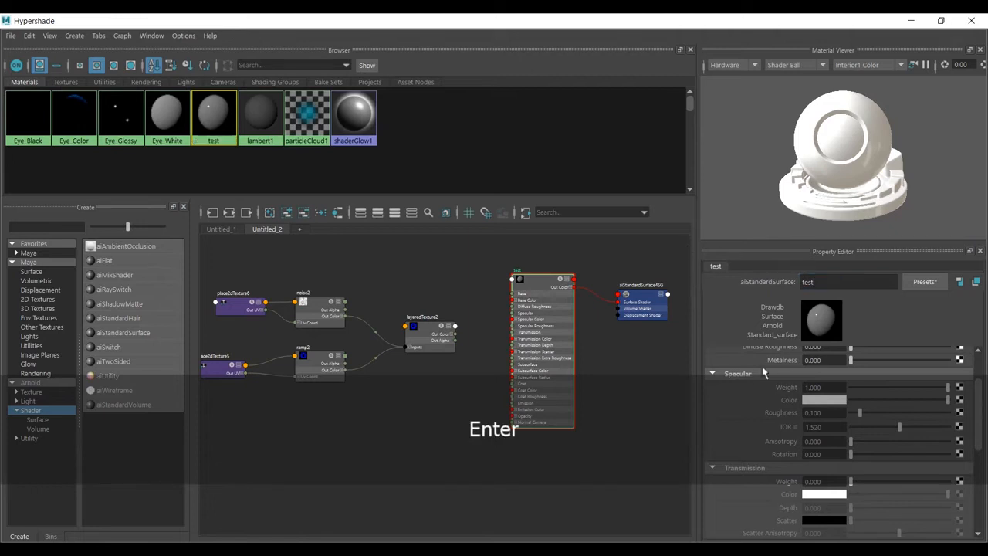
Step: Connect the layered texture to the test material's base color and move the material and shading group nodes closer together
{"action": "scroll", "coordinate": [871, 398], "scroll_direction": "up", "scroll_amount": 2}
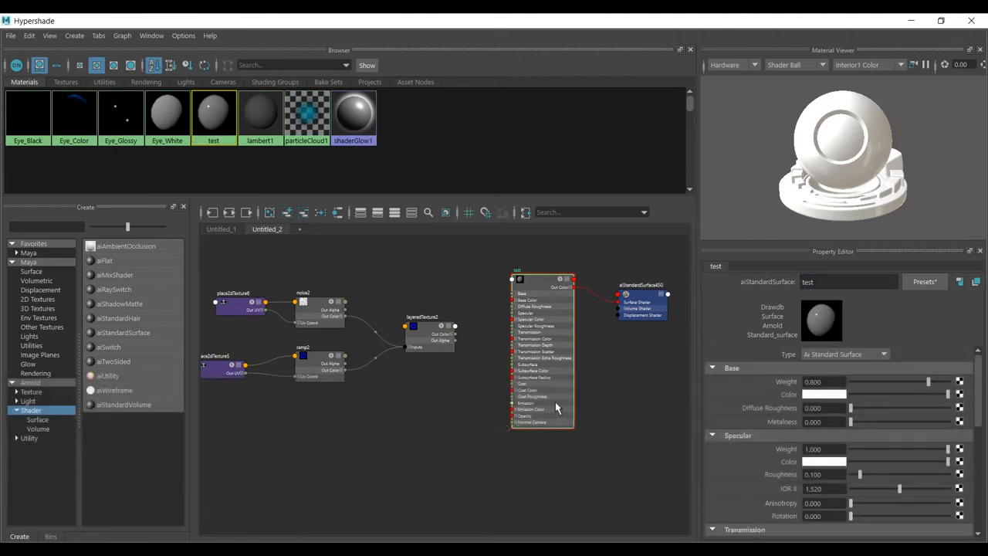
{"action": "middle_click_drag", "start_coordinate": [425, 326], "coordinate": [784, 396]}
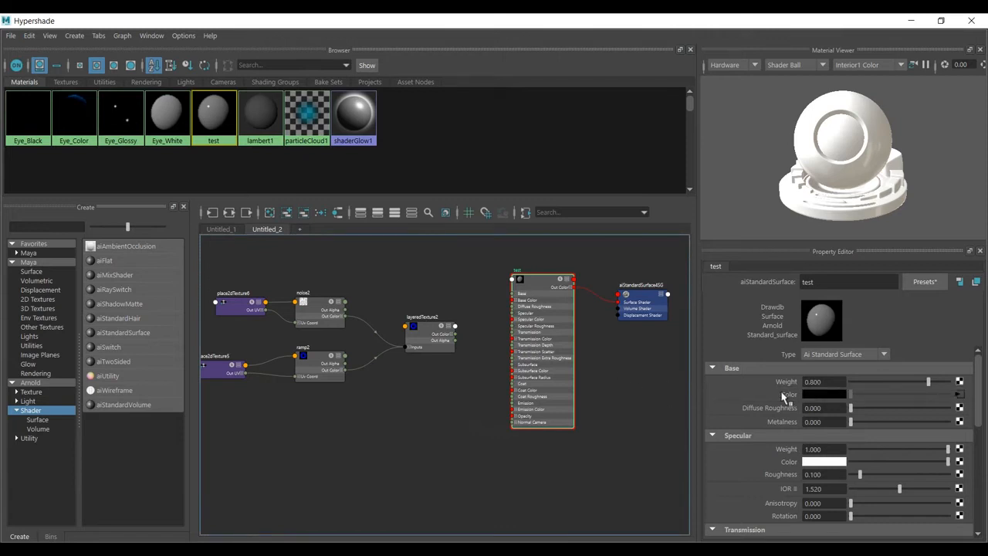
{"action": "left_click_drag", "start_coordinate": [541, 282], "coordinate": [521, 305]}
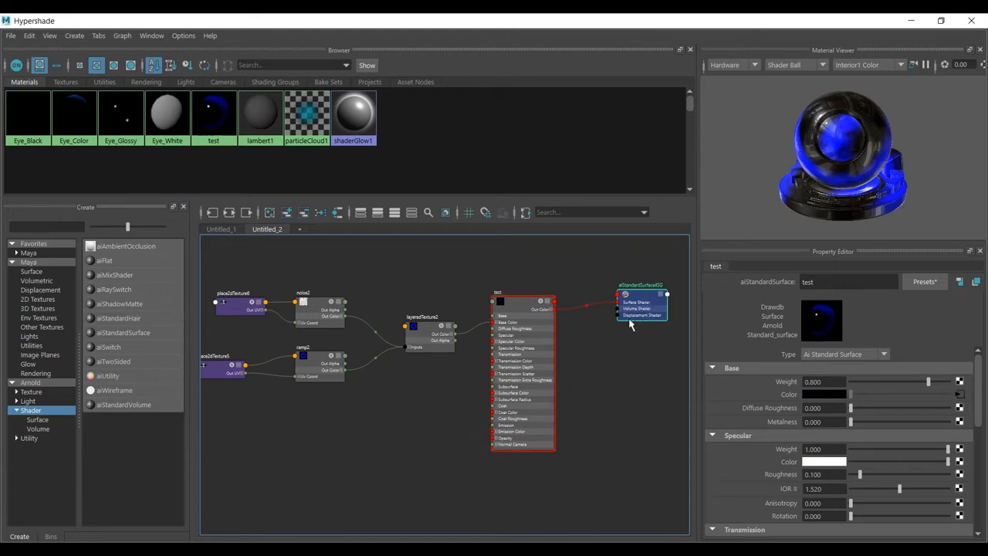
{"action": "mouse_move", "coordinate": [646, 302]}
{"action": "left_mouse_down"}
{"action": "mouse_move", "coordinate": [601, 350]}
{"action": "mouse_move", "coordinate": [617, 329]}
{"action": "left_mouse_up"}
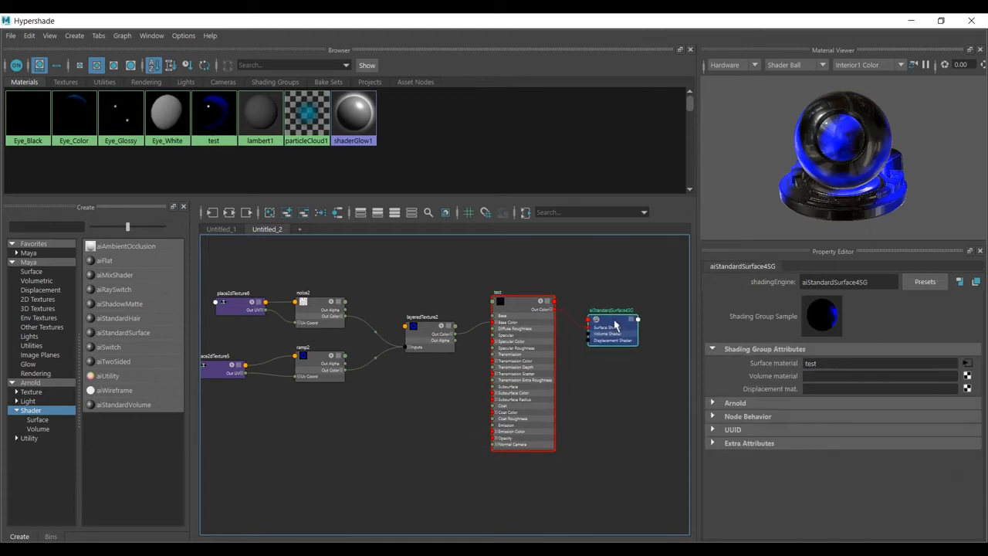
Step: Select the grey eyeball sphere in the viewport and assign the existing Eye_White material to it
{"action": "left_click", "coordinate": [313, 308]}
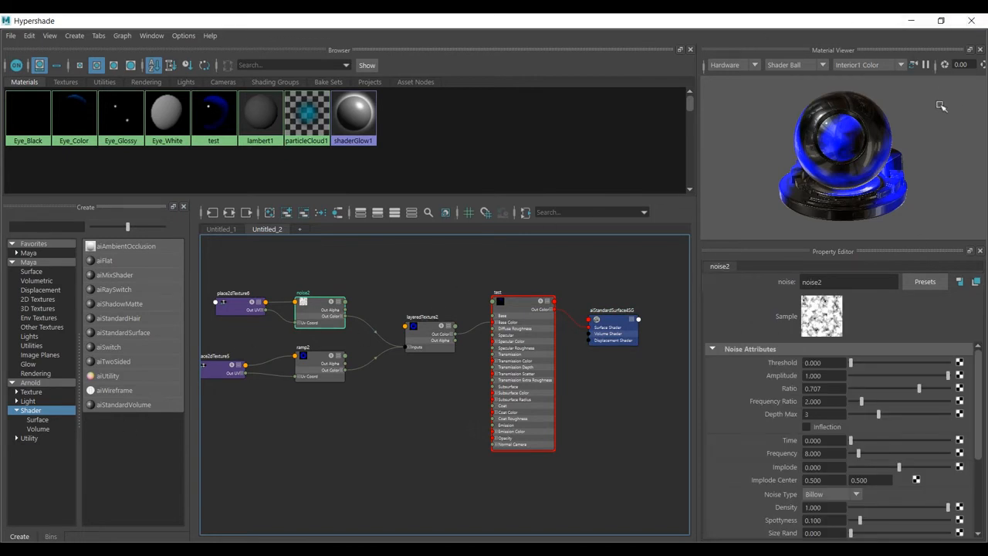
{"action": "left_click", "coordinate": [910, 21]}
{"action": "left_click", "coordinate": [490, 256]}
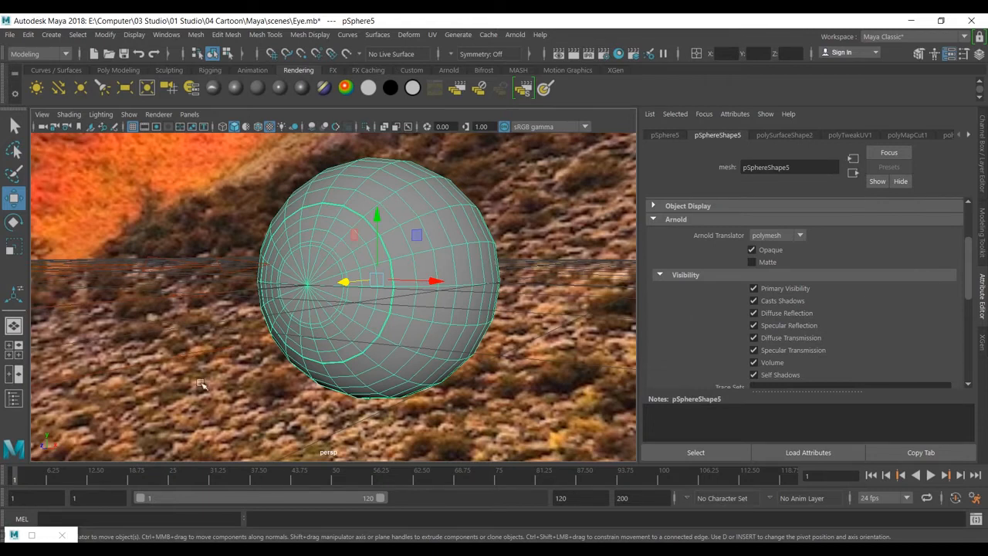
{"action": "left_click", "coordinate": [34, 535]}
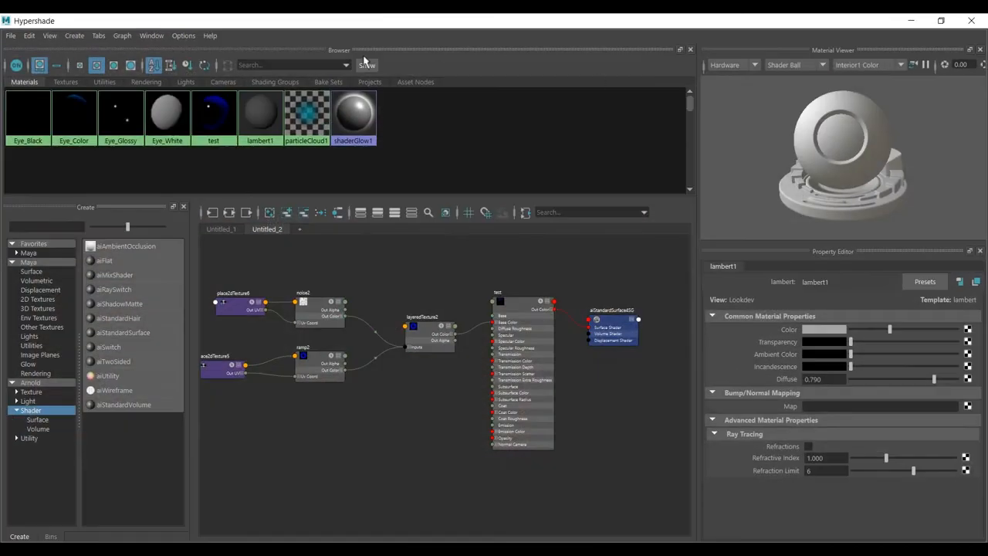
{"action": "right_click_drag", "start_coordinate": [172, 107], "coordinate": [166, 40]}
{"action": "left_click", "coordinate": [172, 109]}
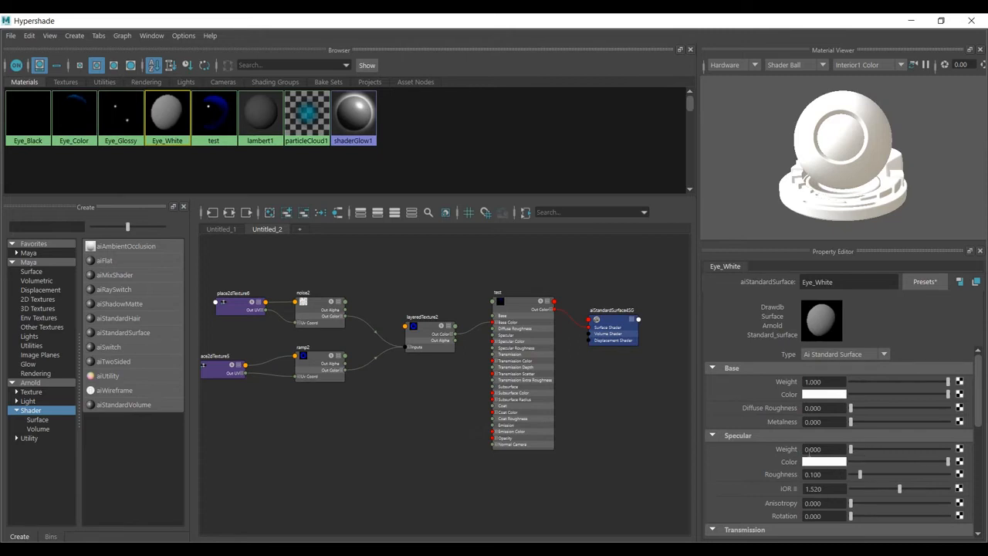
{"action": "left_click", "coordinate": [911, 21]}
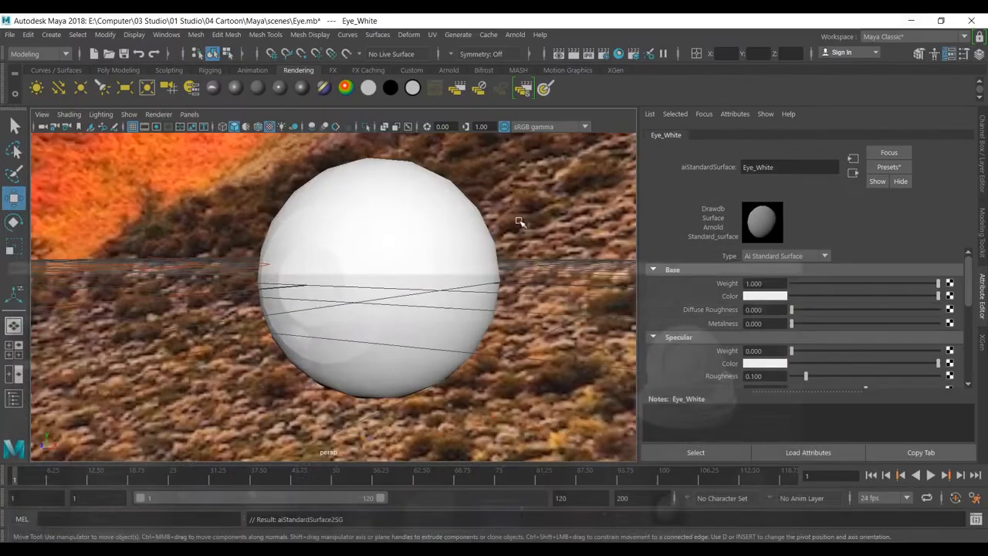
Step: Select the eyeball sphere, switch it to face selection, and display it with the default grey material
{"action": "left_click", "coordinate": [403, 305]}
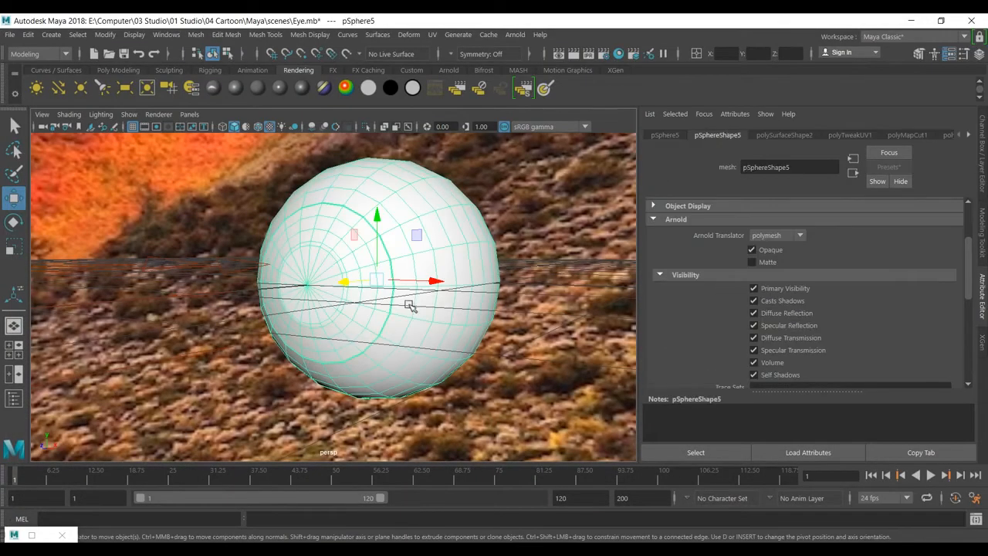
{"action": "scroll", "coordinate": [404, 305], "scroll_direction": "up", "scroll_amount": 3}
{"action": "right_click", "coordinate": [377, 299]}
{"action": "left_click", "coordinate": [377, 210]}
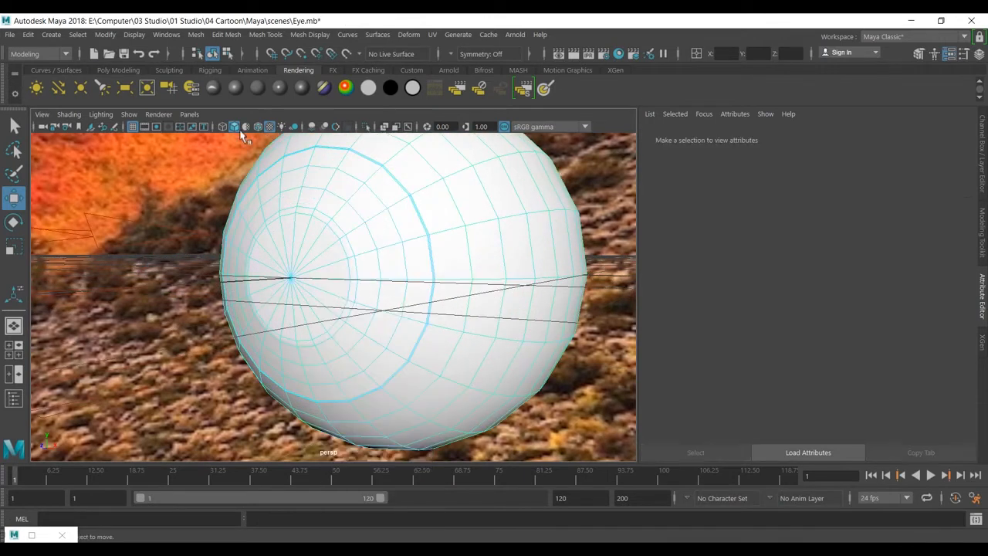
{"action": "left_click", "coordinate": [247, 126]}
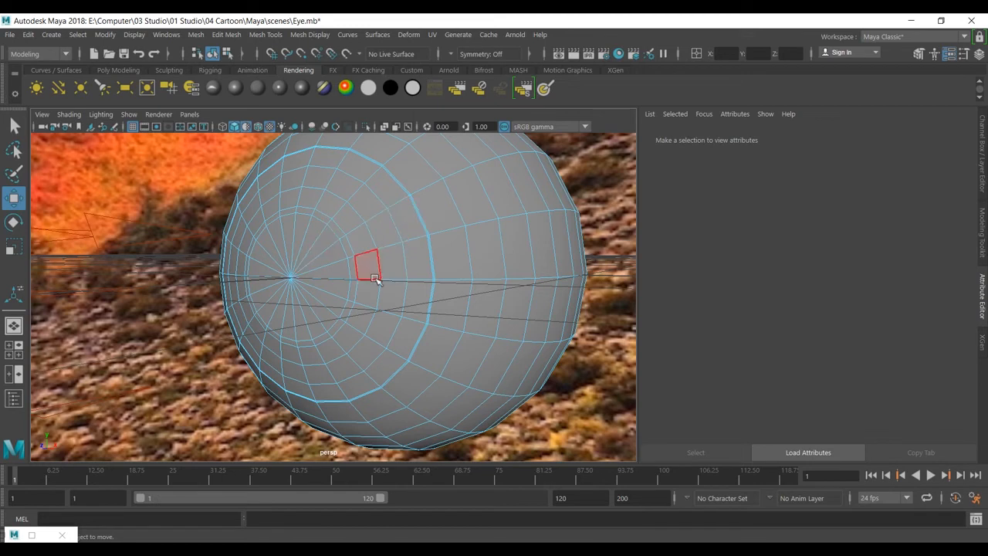
Step: Select the complete narrow loop of faces around the front pole of the eyeball sphere
{"action": "left_click", "coordinate": [346, 246]}
{"action": "key", "text": "Caps_Lock"}
{"action": "double_click", "coordinate": [352, 271]}
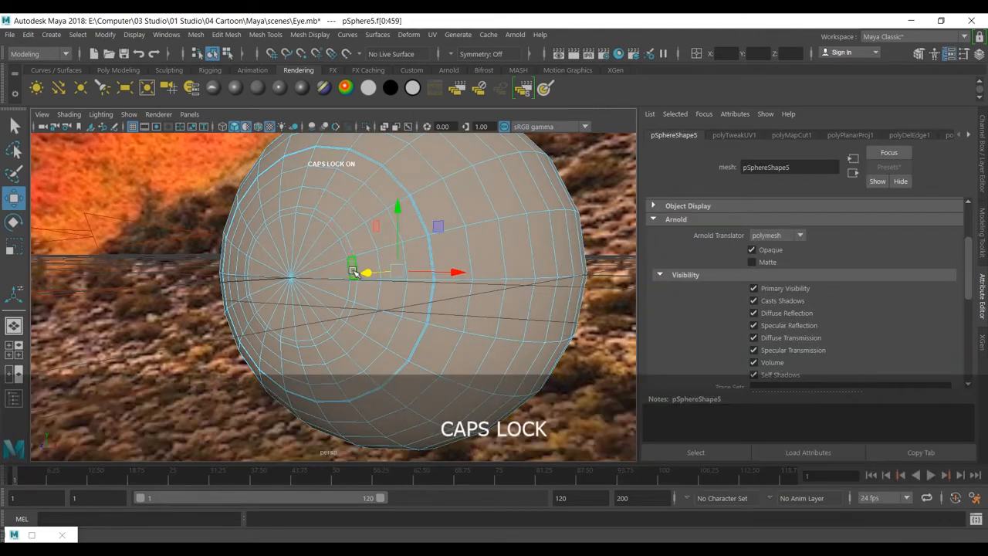
{"action": "left_click", "coordinate": [346, 247]}
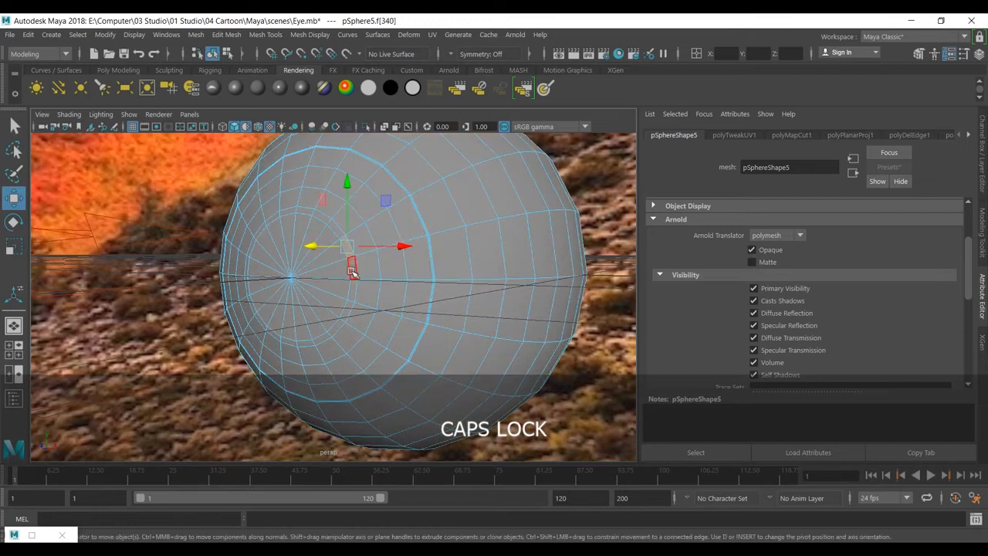
{"action": "double_click", "coordinate": [352, 270], "text": "shift"}
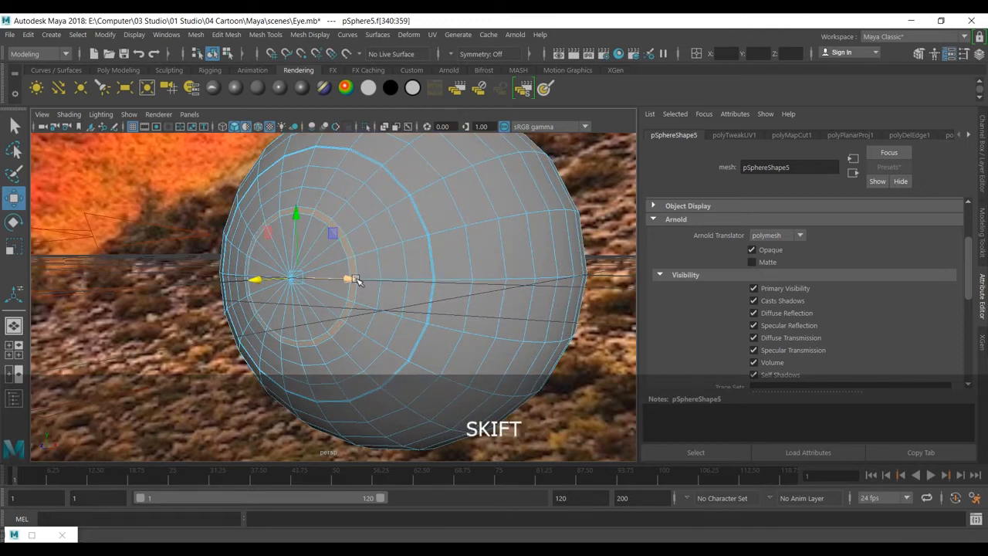
Step: Grow the face selection to cover the iris area, turn on smooth preview, and shrink the selection by one ring
{"action": "key", "text": "shift+greater"}
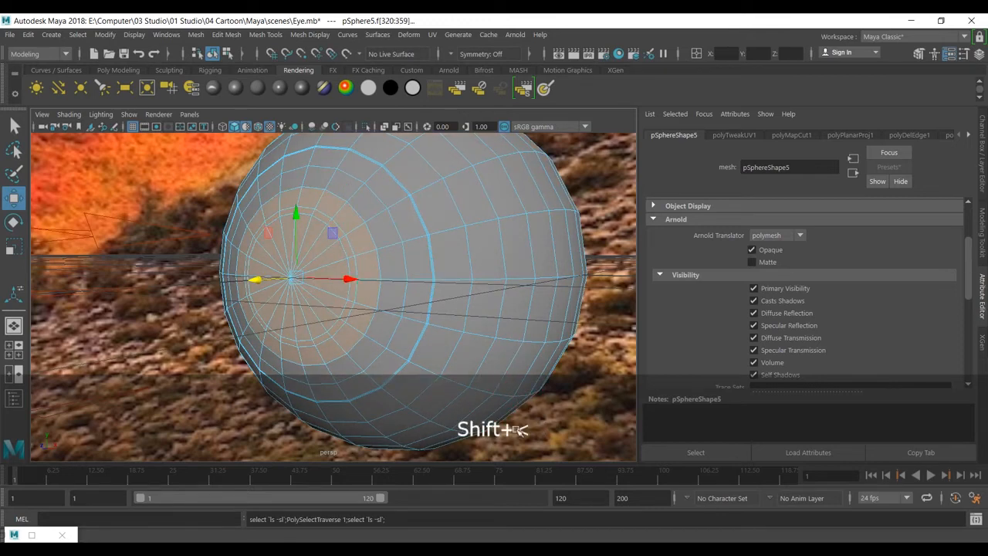
{"action": "key", "text": "shift+greater"}
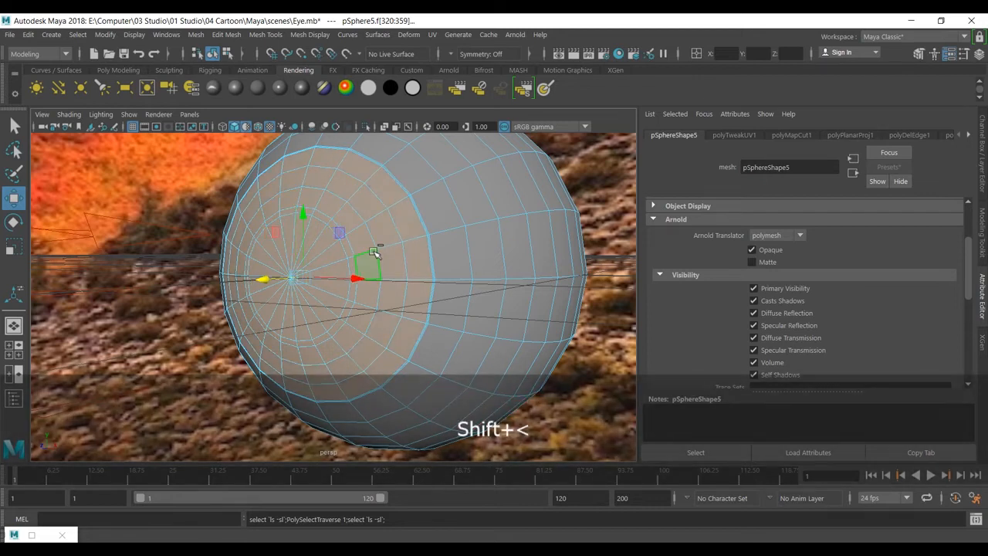
{"action": "key", "text": "shift+greater"}
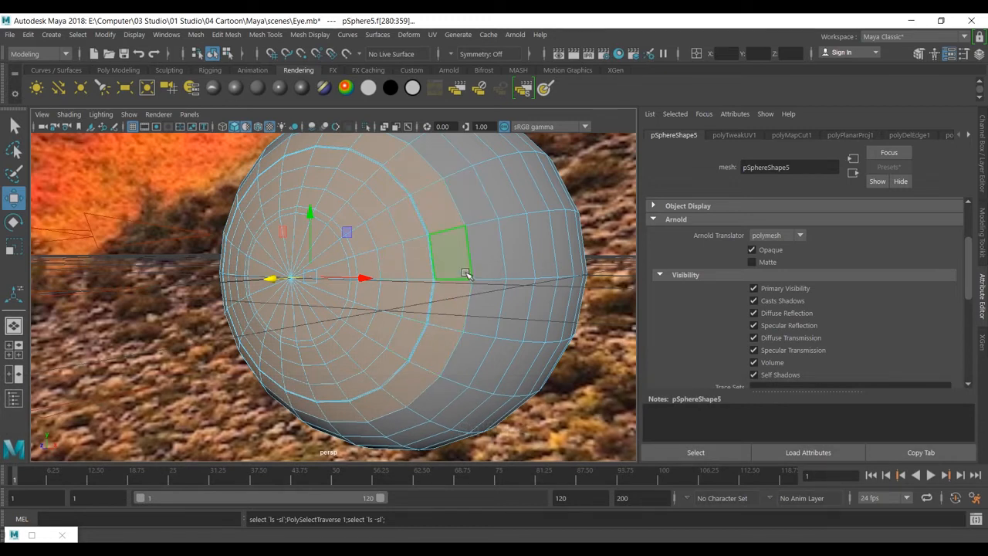
{"action": "key", "text": "3"}
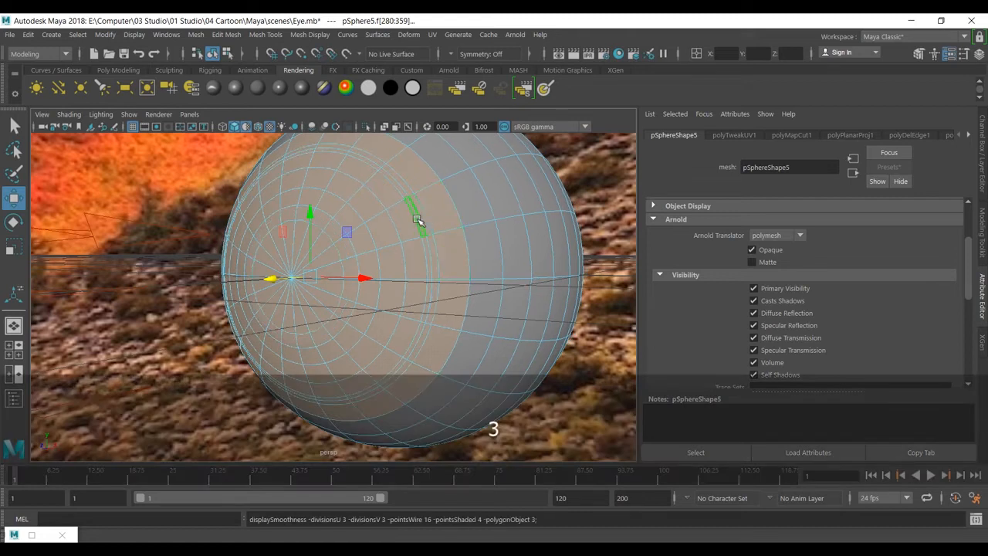
{"action": "key", "text": "shift+comma"}
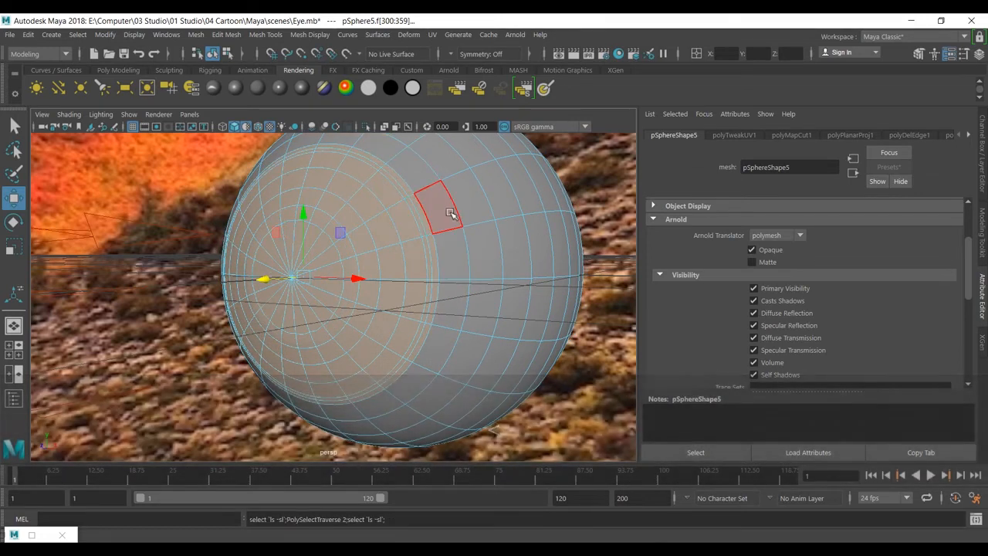
Step: Assign the test material to the selected iris faces and turn off the default material display
{"action": "left_click", "coordinate": [30, 535]}
{"action": "left_click_drag", "start_coordinate": [771, 12], "coordinate": [862, 261]}
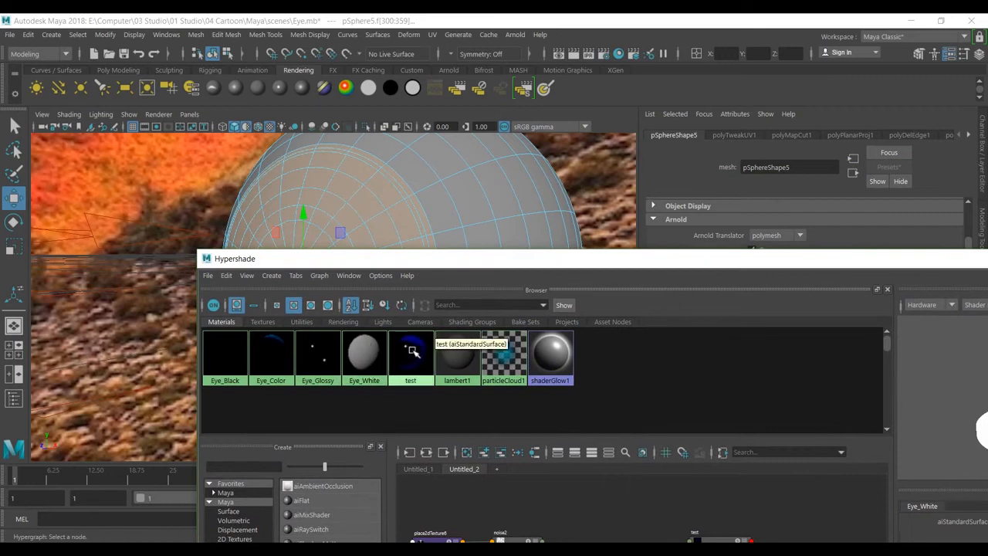
{"action": "right_click", "coordinate": [413, 334]}
{"action": "left_click", "coordinate": [414, 313]}
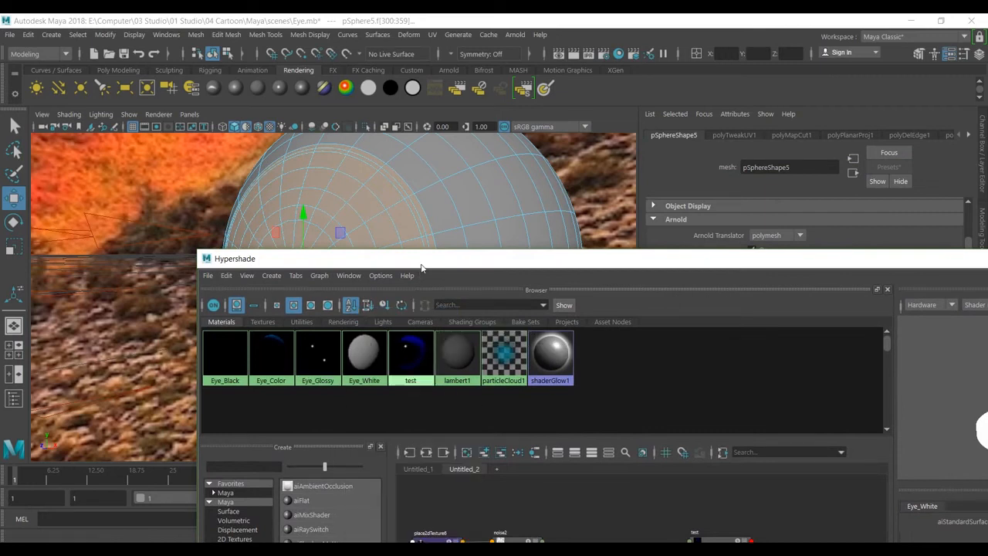
{"action": "left_click", "coordinate": [247, 126]}
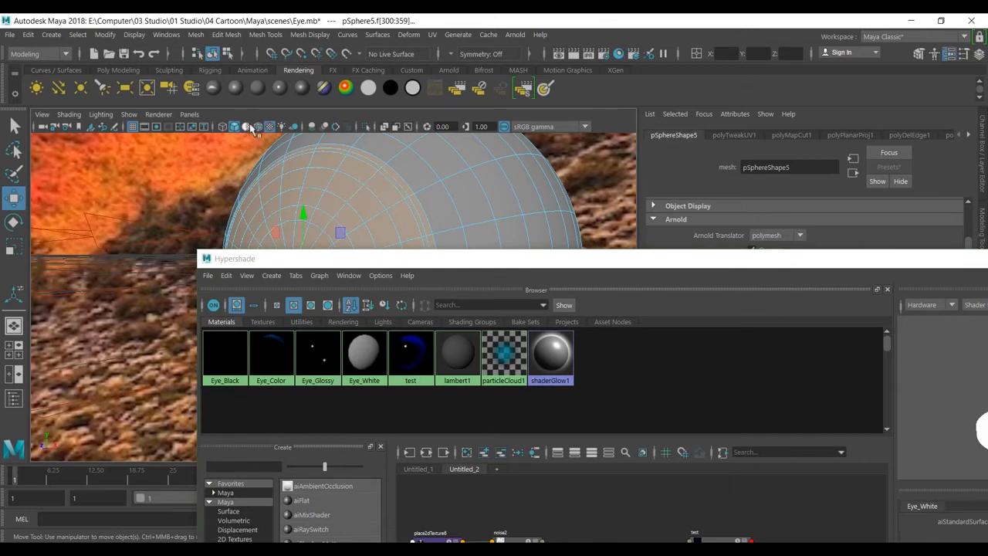
{"action": "left_click", "coordinate": [248, 126]}
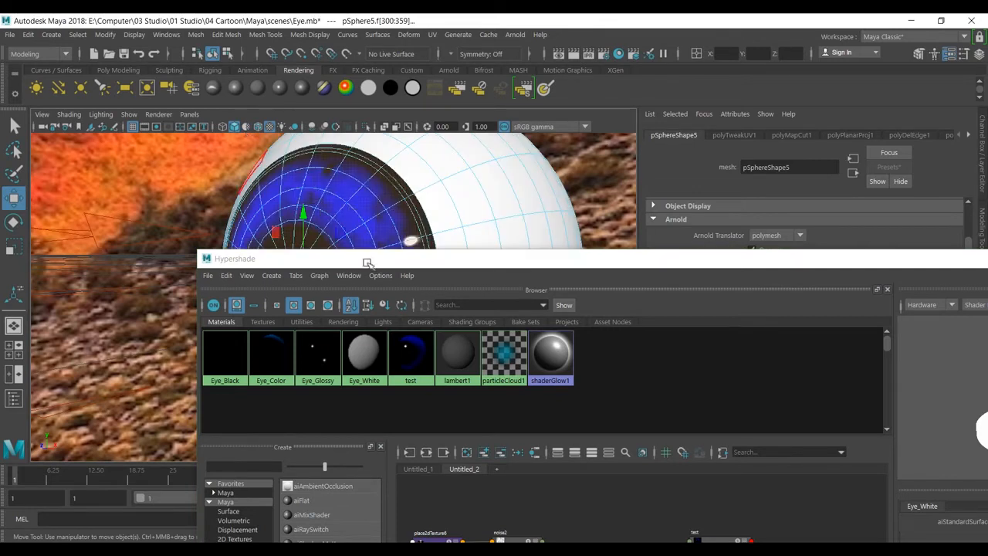
{"action": "left_click_drag", "start_coordinate": [926, 266], "coordinate": [714, 300]}
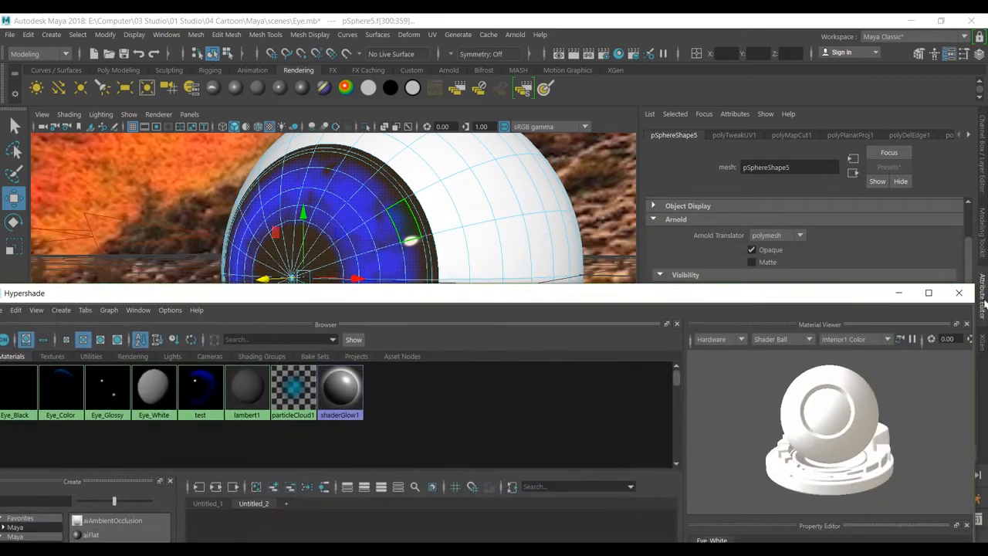
{"action": "left_click", "coordinate": [898, 293]}
Step: Turn off smooth preview and select the pupil faces, from the narrow face loop inward to the pole
{"action": "scroll", "coordinate": [517, 259], "scroll_direction": "up", "scroll_amount": 4}
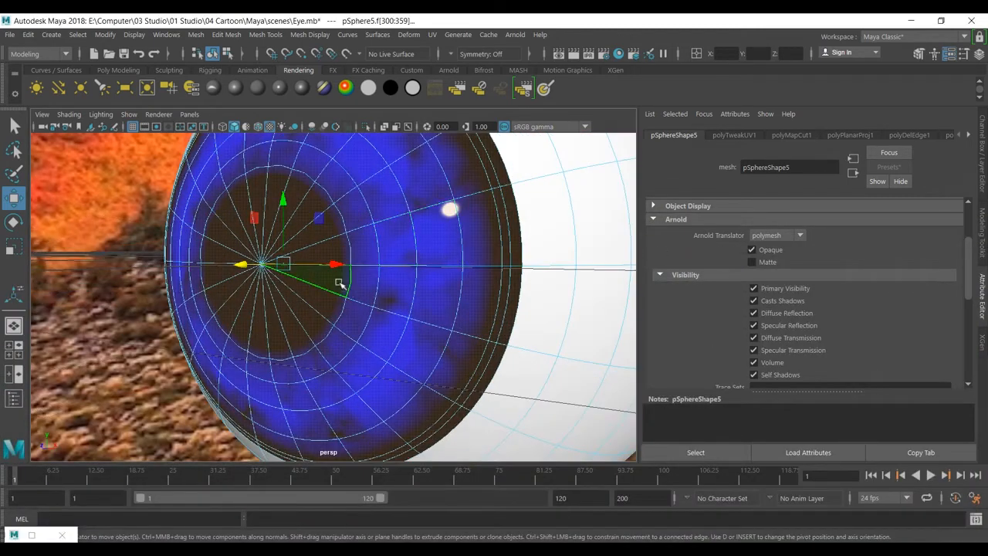
{"action": "left_click", "coordinate": [339, 284]}
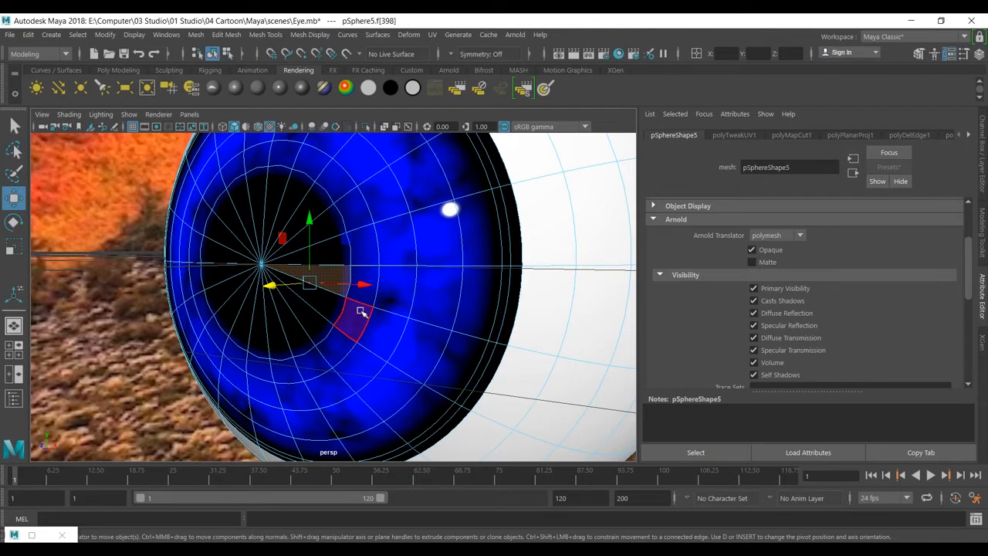
{"action": "key", "text": "1"}
{"action": "left_click", "coordinate": [400, 241]}
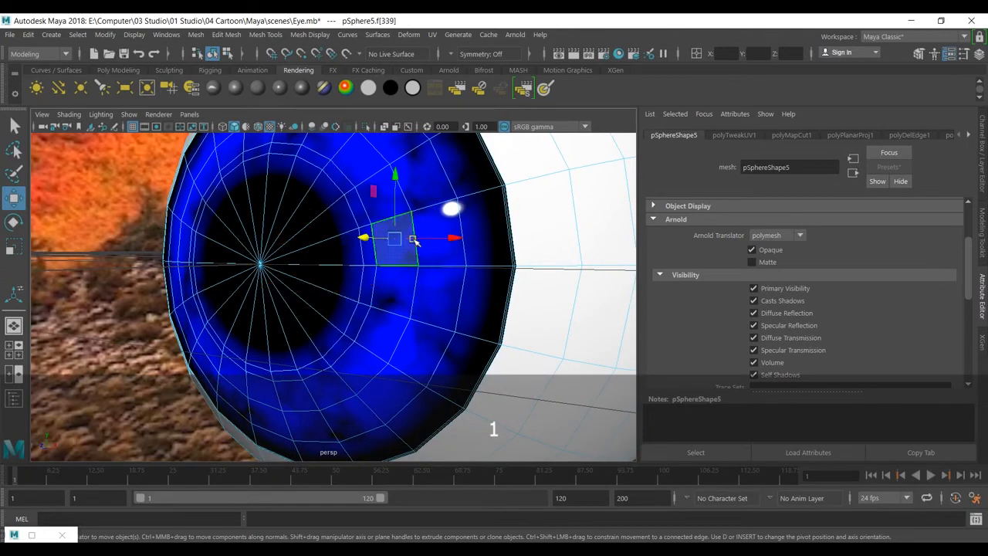
{"action": "left_click", "coordinate": [369, 246]}
{"action": "double_click", "coordinate": [367, 283], "text": "shift"}
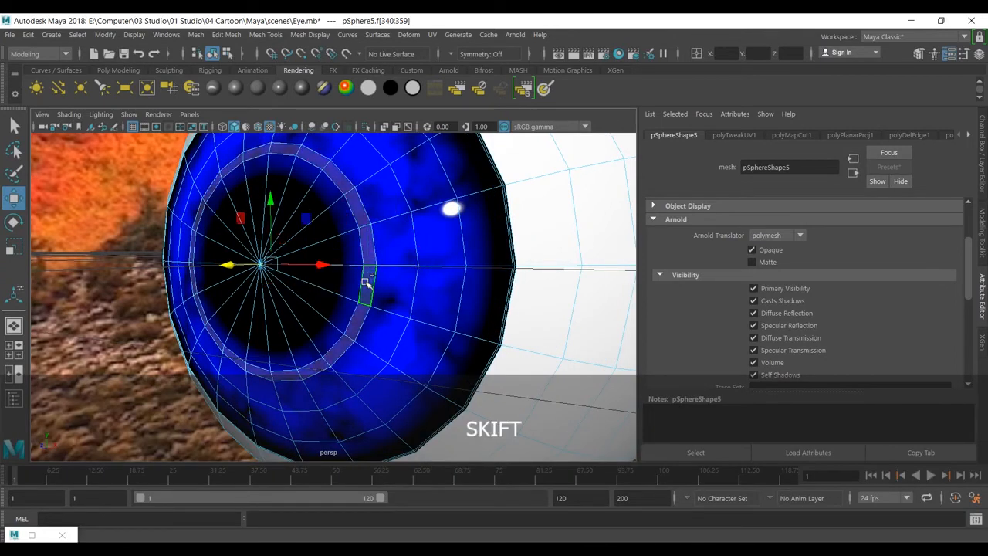
{"action": "key", "text": "shift+less"}
{"action": "key", "text": "less"}
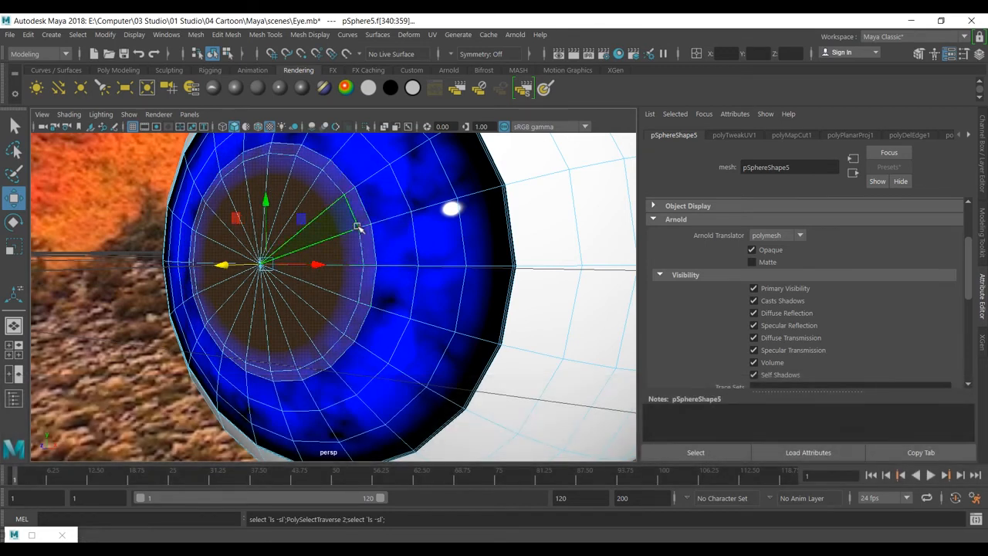
Step: Assign the existing Eye_Black material to the selected pupil faces
{"action": "scroll", "coordinate": [348, 247], "scroll_direction": "down", "scroll_amount": 3}
{"action": "scroll", "coordinate": [344, 254], "scroll_direction": "up", "scroll_amount": 3}
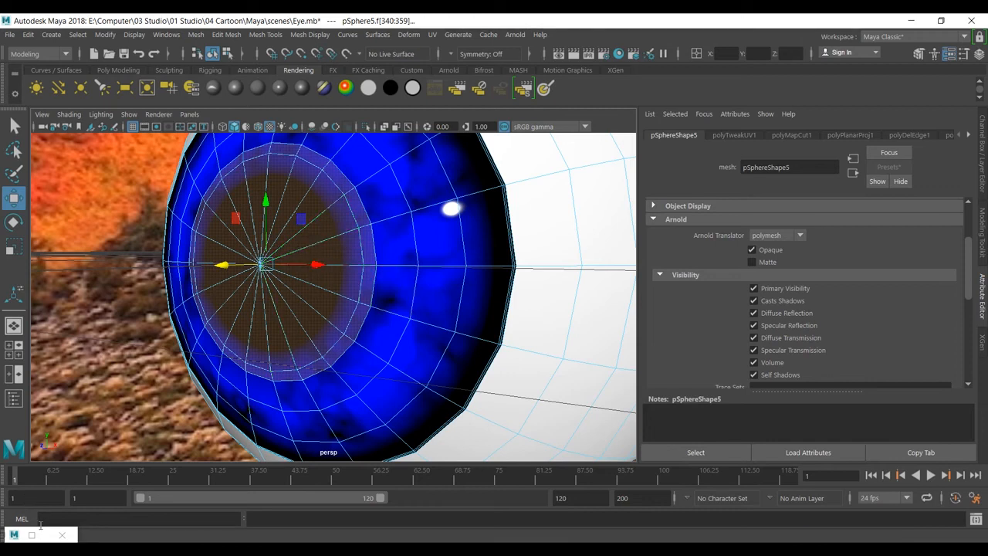
{"action": "left_click", "coordinate": [36, 535]}
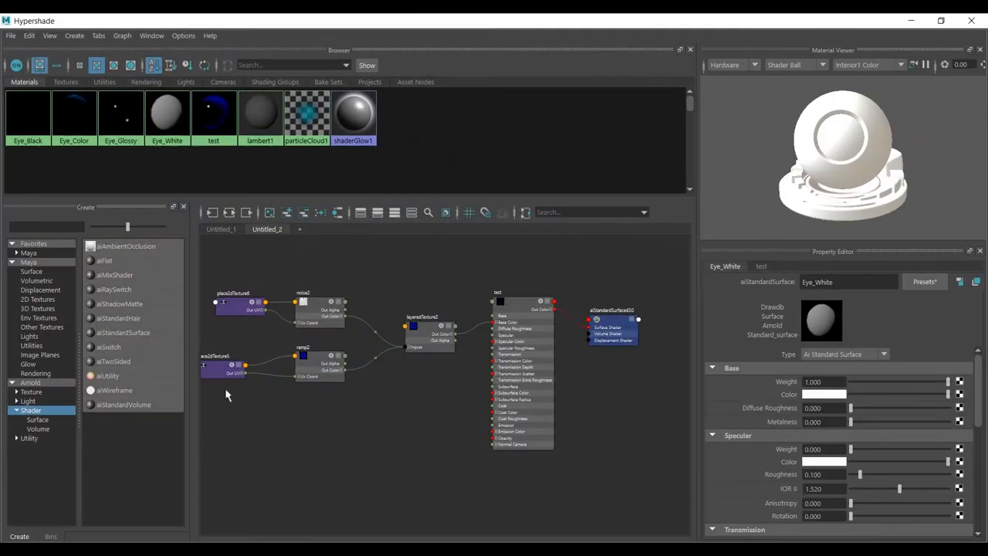
{"action": "right_click", "coordinate": [33, 117]}
Step: Examine the Eye_Black material's base, specular and emission settings
{"action": "scroll", "coordinate": [983, 386], "scroll_direction": "down", "scroll_amount": 1}
{"action": "scroll", "coordinate": [973, 379], "scroll_direction": "up", "scroll_amount": 1}
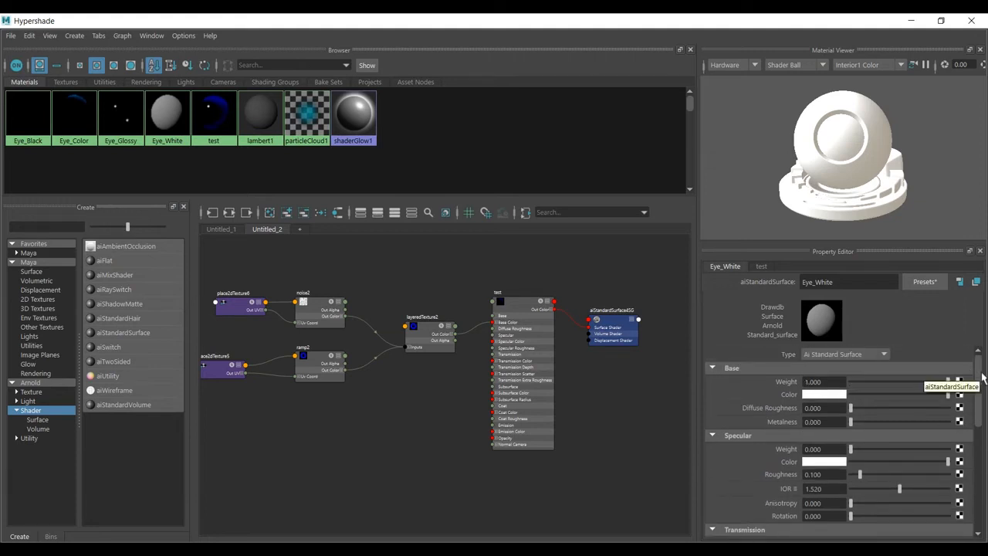
{"action": "left_click_drag", "start_coordinate": [983, 376], "coordinate": [969, 480]}
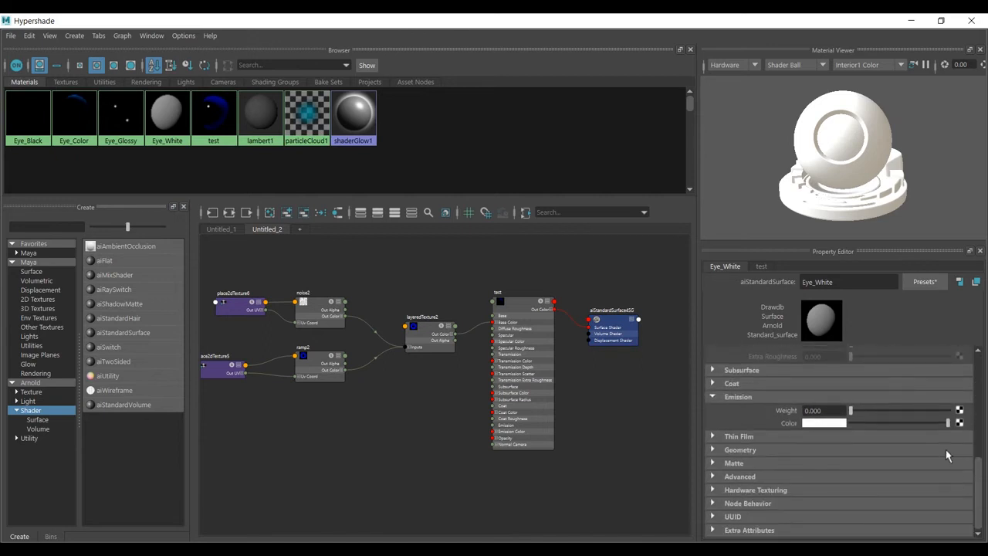
{"action": "left_click", "coordinate": [36, 120]}
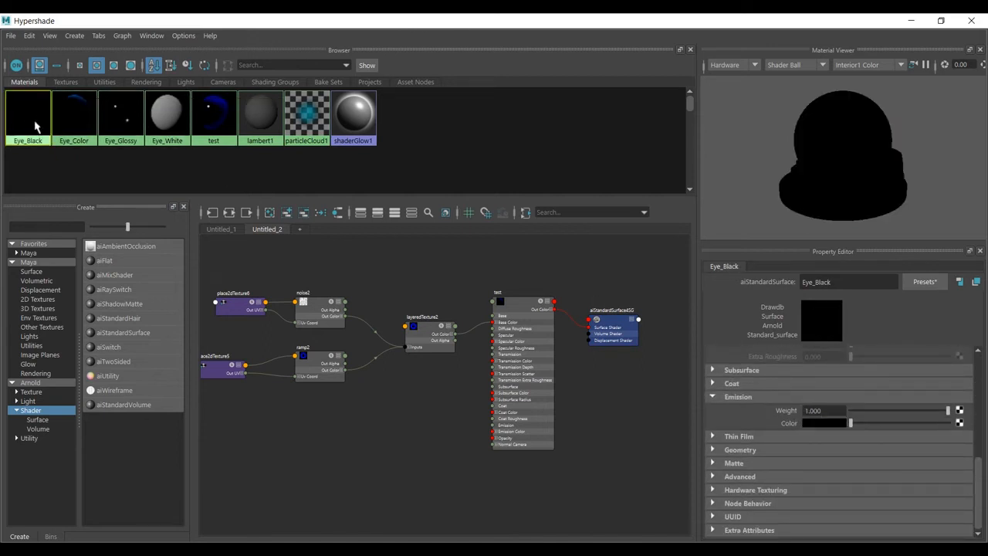
{"action": "left_click_drag", "start_coordinate": [975, 475], "coordinate": [967, 354]}
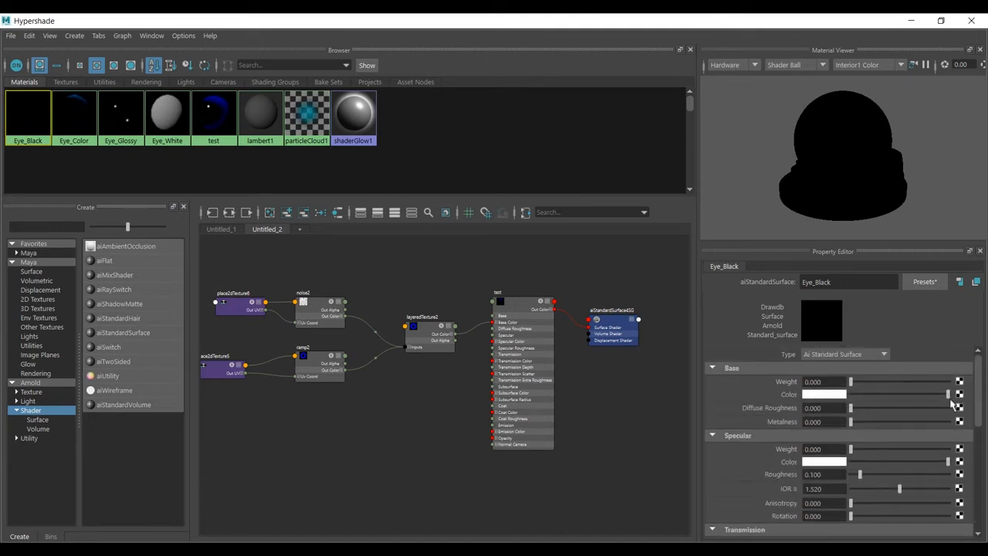
{"action": "left_click_drag", "start_coordinate": [971, 382], "coordinate": [983, 473]}
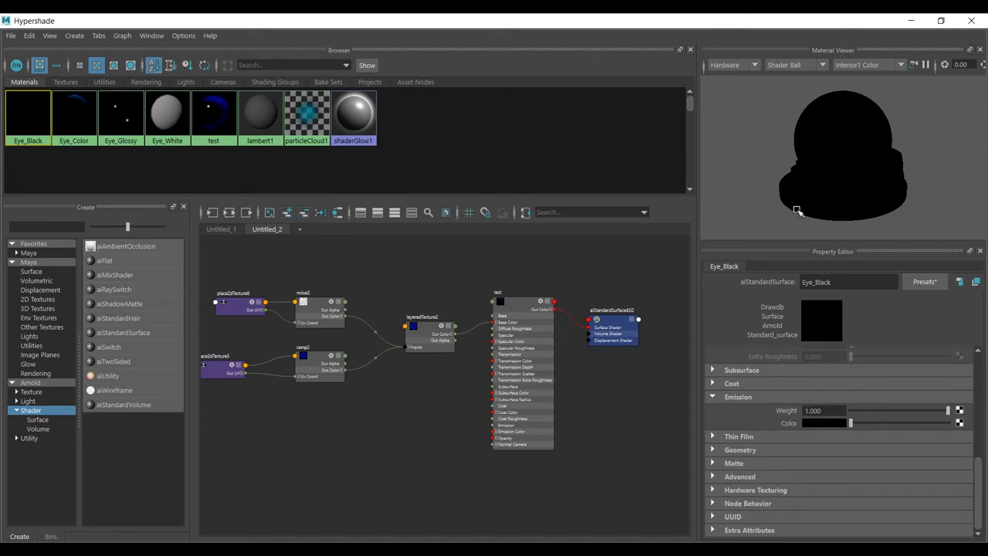
Step: Turn smooth preview back on for the eyeball and clear its face selection by selecting the surrounding sky dome light
{"action": "left_click", "coordinate": [911, 20]}
{"action": "scroll", "coordinate": [430, 244], "scroll_direction": "down", "scroll_amount": 3}
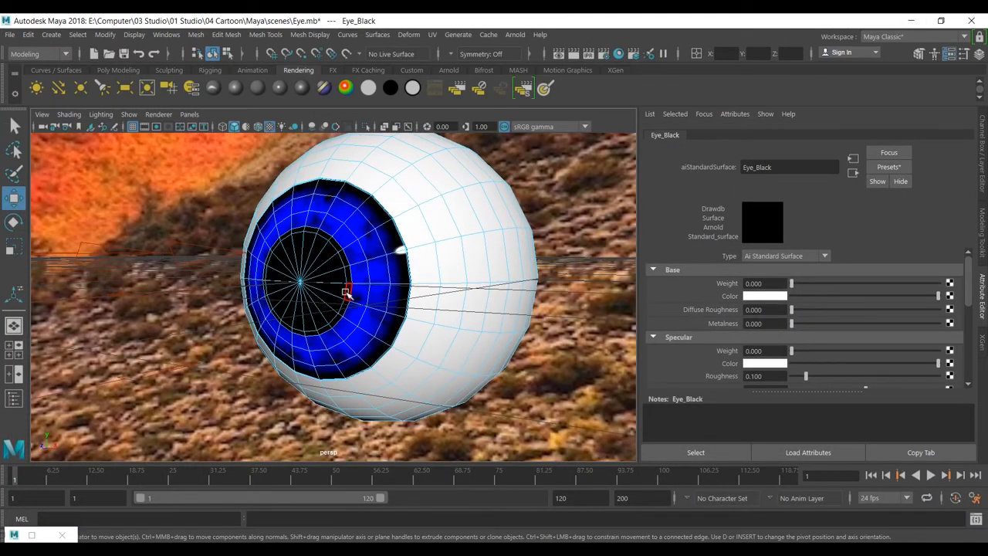
{"action": "key", "text": "3"}
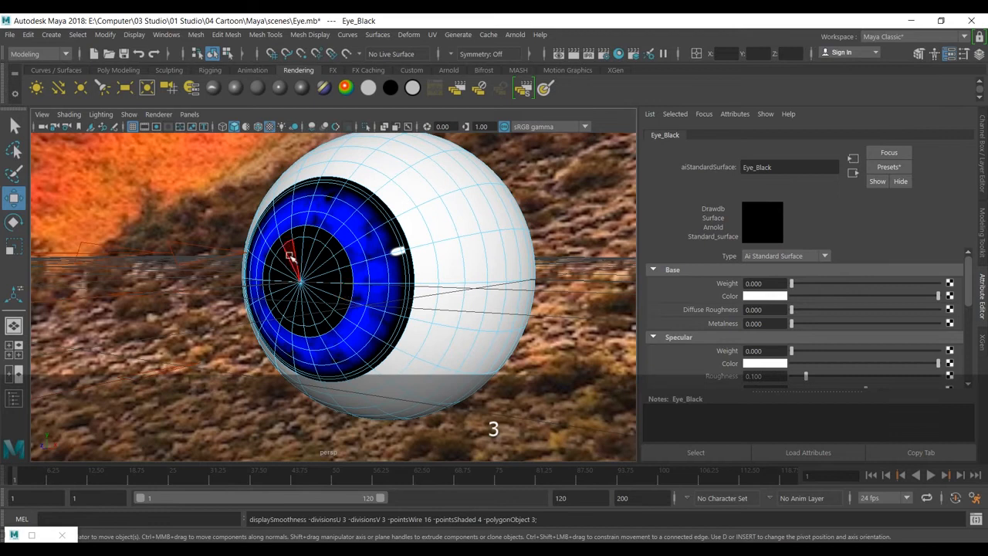
{"action": "left_click", "coordinate": [207, 305]}
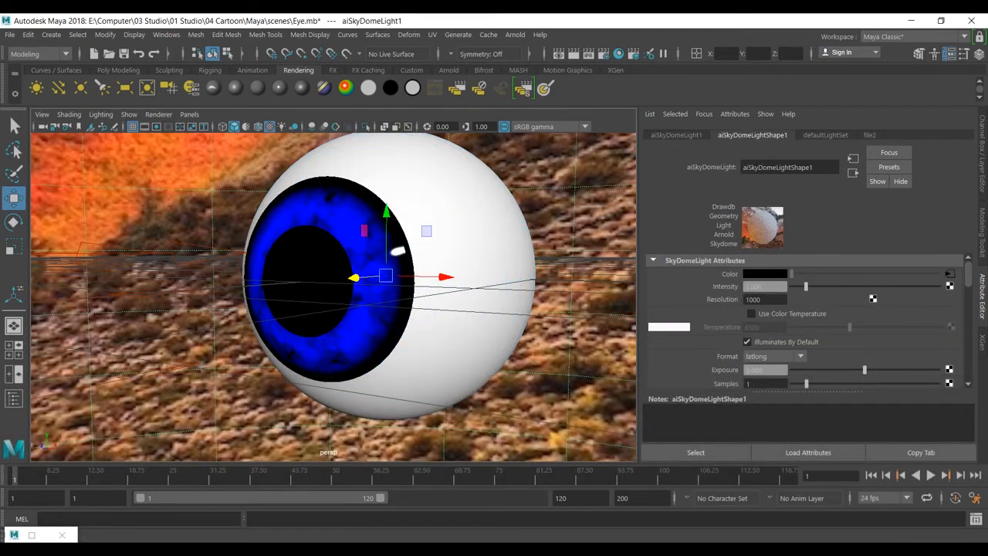
Step: Open the attributes of the circular ramp2 texture in the iris network alongside a closer view of the eye
{"action": "left_click", "coordinate": [31, 535]}
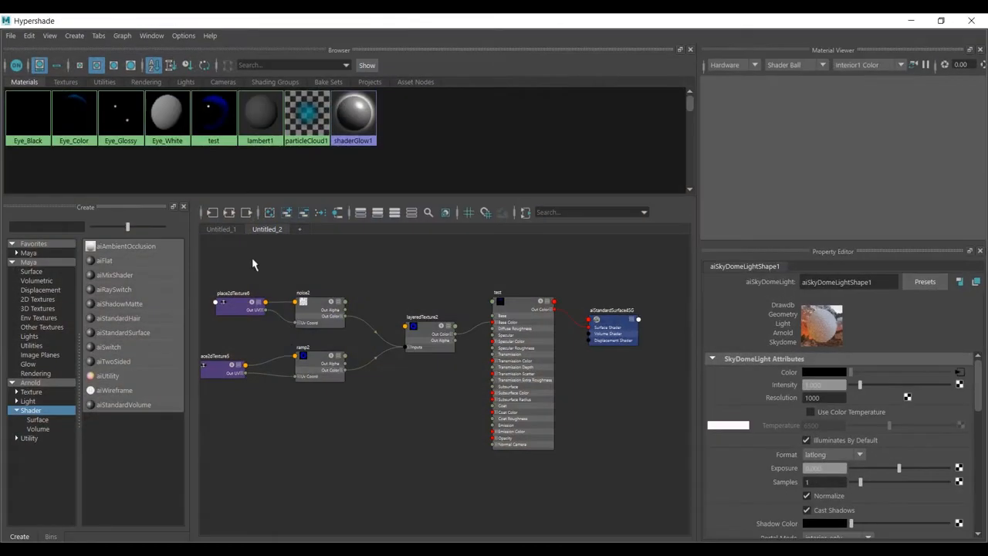
{"action": "left_click", "coordinate": [423, 332]}
{"action": "left_click", "coordinate": [317, 365]}
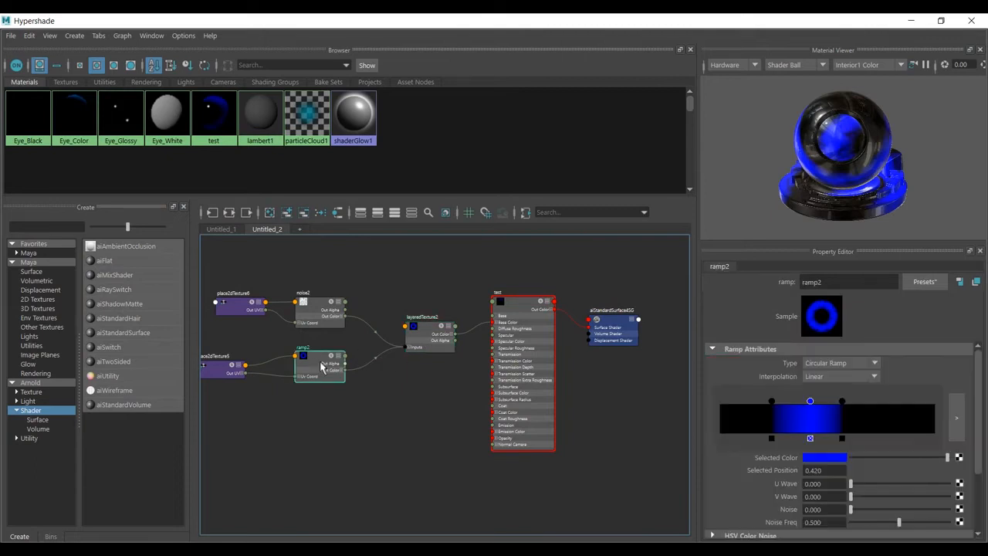
{"action": "left_click", "coordinate": [911, 21]}
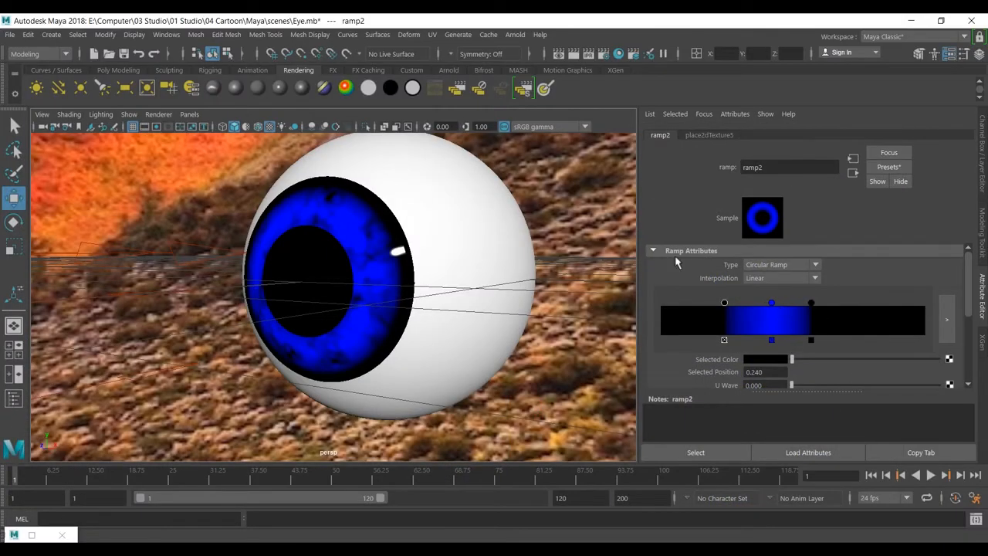
{"action": "scroll", "coordinate": [436, 316], "scroll_direction": "up", "scroll_amount": 2}
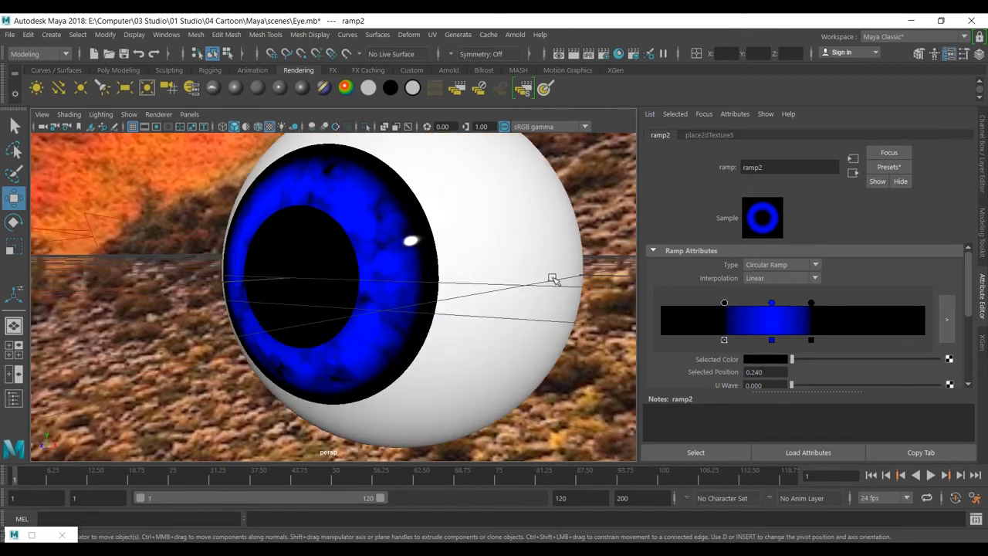
Step: Try ramp2's blue stop at position 0.519 with the inner and outer black stops shifted around it
{"action": "mouse_move", "coordinate": [811, 304]}
{"action": "left_mouse_down"}
{"action": "mouse_move", "coordinate": [839, 306]}
{"action": "mouse_move", "coordinate": [826, 305]}
{"action": "left_mouse_up"}
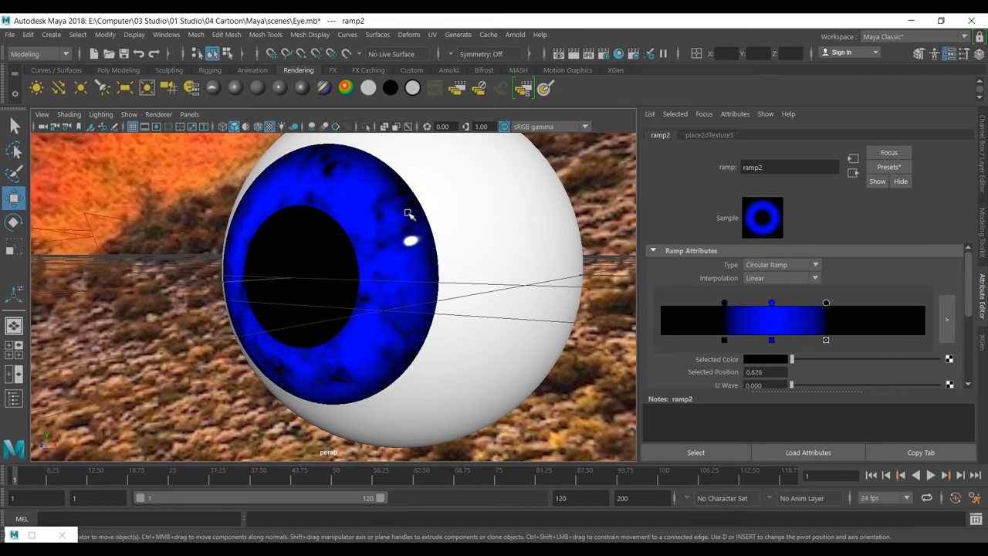
{"action": "left_click_drag", "start_coordinate": [826, 303], "coordinate": [834, 306]}
{"action": "left_click_drag", "start_coordinate": [771, 306], "coordinate": [796, 307]}
{"action": "mouse_move", "coordinate": [725, 305]}
{"action": "left_mouse_down"}
{"action": "mouse_move", "coordinate": [746, 305]}
{"action": "mouse_move", "coordinate": [734, 303]}
{"action": "left_mouse_up"}
{"action": "mouse_move", "coordinate": [796, 305]}
{"action": "left_mouse_down"}
{"action": "mouse_move", "coordinate": [780, 304]}
{"action": "mouse_move", "coordinate": [813, 305]}
{"action": "mouse_move", "coordinate": [782, 306]}
{"action": "mouse_move", "coordinate": [799, 309]}
{"action": "left_mouse_up"}
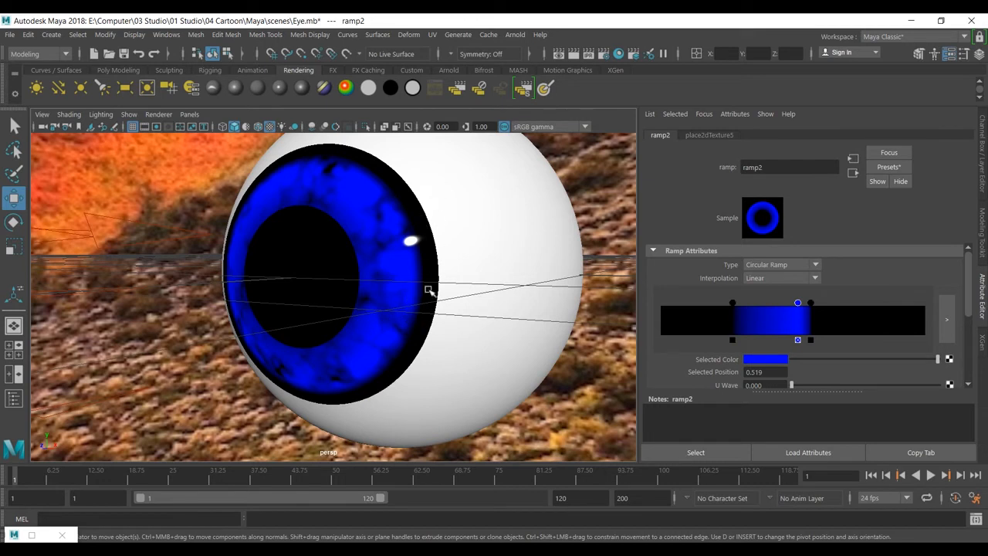
Step: Place ramp2's outer black stop at position 0.614, the blue stop at 0.579 and the inner black stop at 0.250
{"action": "mouse_move", "coordinate": [810, 303]}
{"action": "left_mouse_down"}
{"action": "mouse_move", "coordinate": [826, 306]}
{"action": "mouse_move", "coordinate": [801, 311]}
{"action": "mouse_move", "coordinate": [823, 305]}
{"action": "left_mouse_up"}
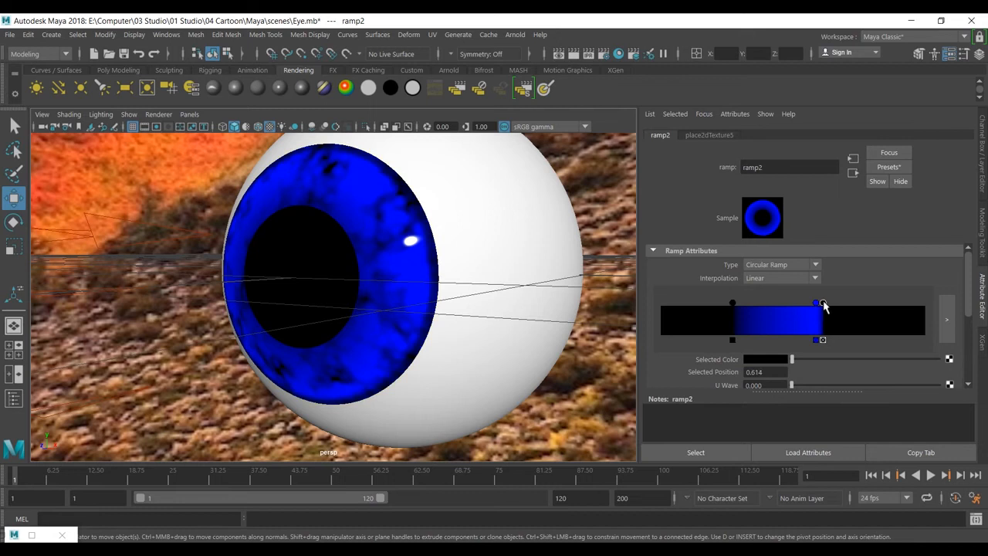
{"action": "left_click", "coordinate": [815, 305]}
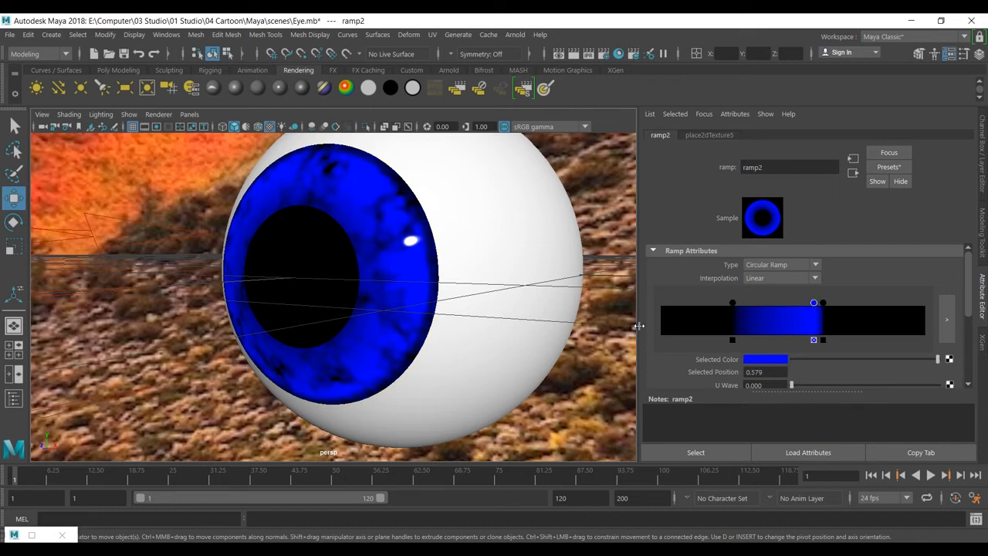
{"action": "left_click_drag", "start_coordinate": [733, 304], "coordinate": [759, 305]}
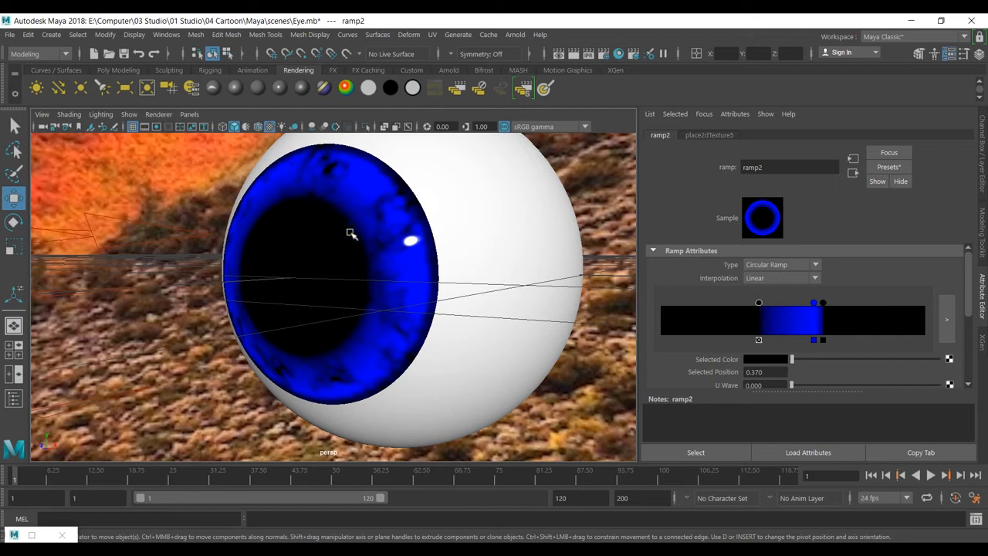
{"action": "left_click_drag", "start_coordinate": [761, 307], "coordinate": [729, 312]}
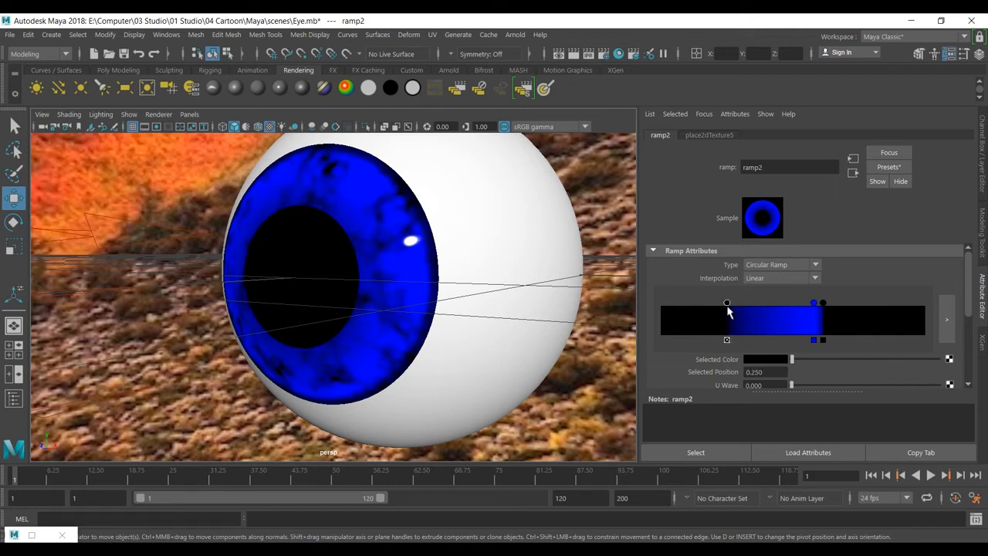
Step: Add a magenta color stop to ramp2 at about position 0.402, between the inner black and blue stops
{"action": "left_click", "coordinate": [768, 309]}
{"action": "left_click", "coordinate": [768, 361]}
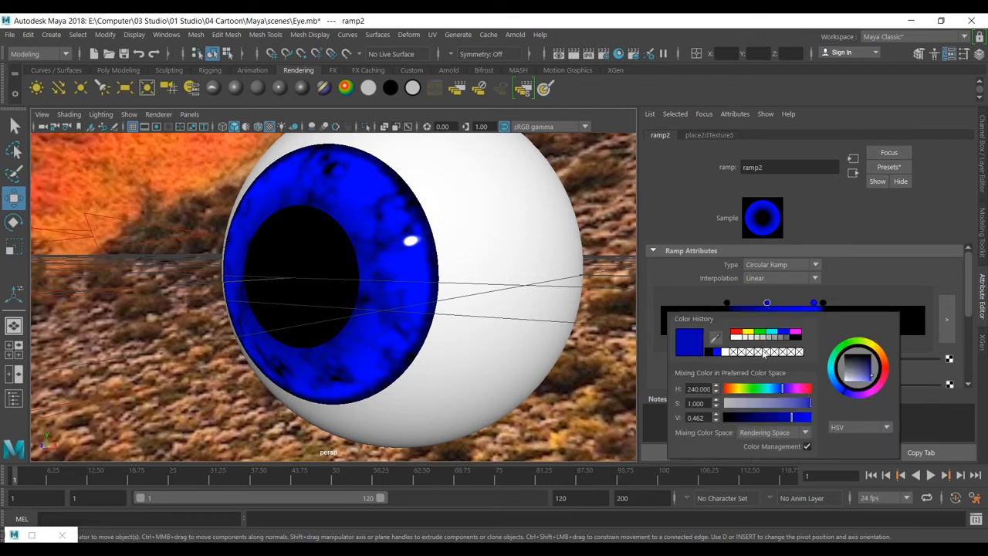
{"action": "left_click", "coordinate": [794, 334]}
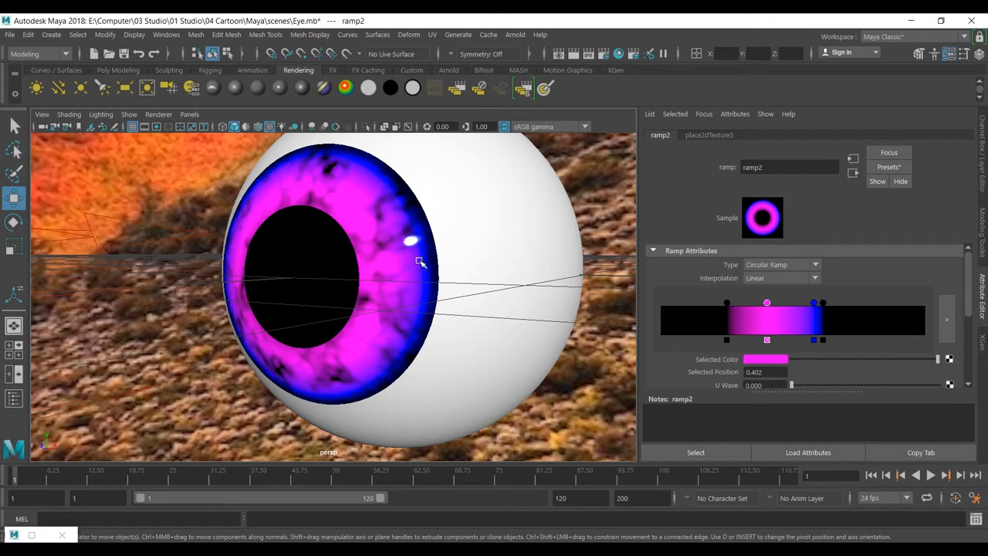
Step: Raise the noise2 texture's Spottyness to about 0.246 and its Size Rand to about 0.263
{"action": "left_click", "coordinate": [33, 534]}
{"action": "left_click", "coordinate": [310, 309]}
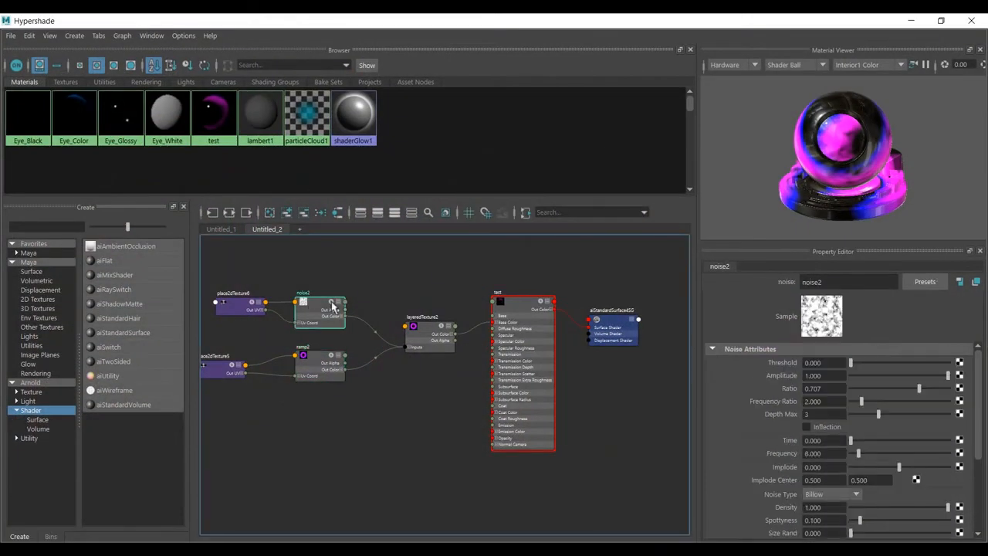
{"action": "left_click", "coordinate": [911, 21]}
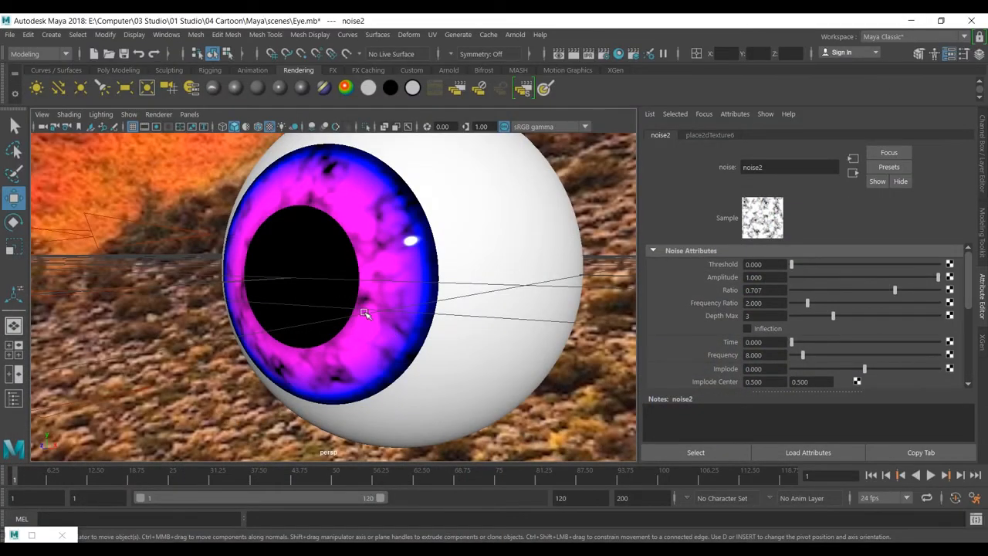
{"action": "scroll", "coordinate": [886, 303], "scroll_direction": "down", "scroll_amount": 8}
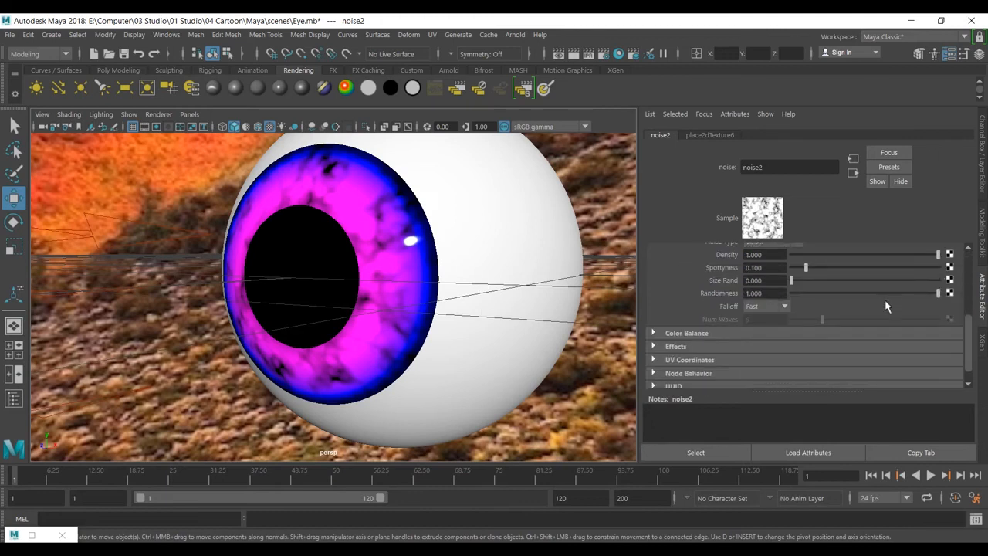
{"action": "left_click_drag", "start_coordinate": [809, 283], "coordinate": [829, 268]}
{"action": "scroll", "coordinate": [854, 277], "scroll_direction": "down", "scroll_amount": 1}
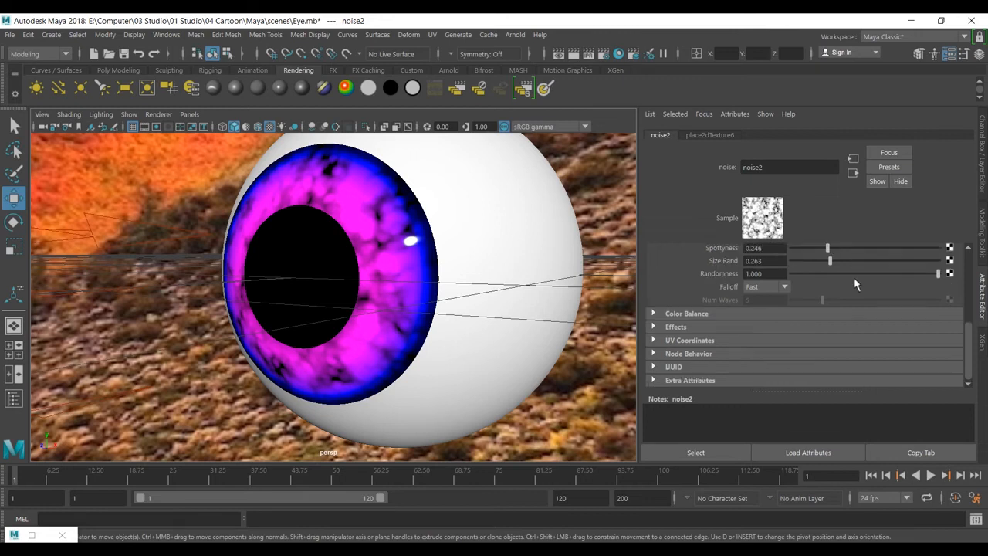
Step: Try a streaked iris pattern with noise2's Frequency at about 50.175 and Implode at about 0.768
{"action": "scroll", "coordinate": [853, 277], "scroll_direction": "up", "scroll_amount": 4}
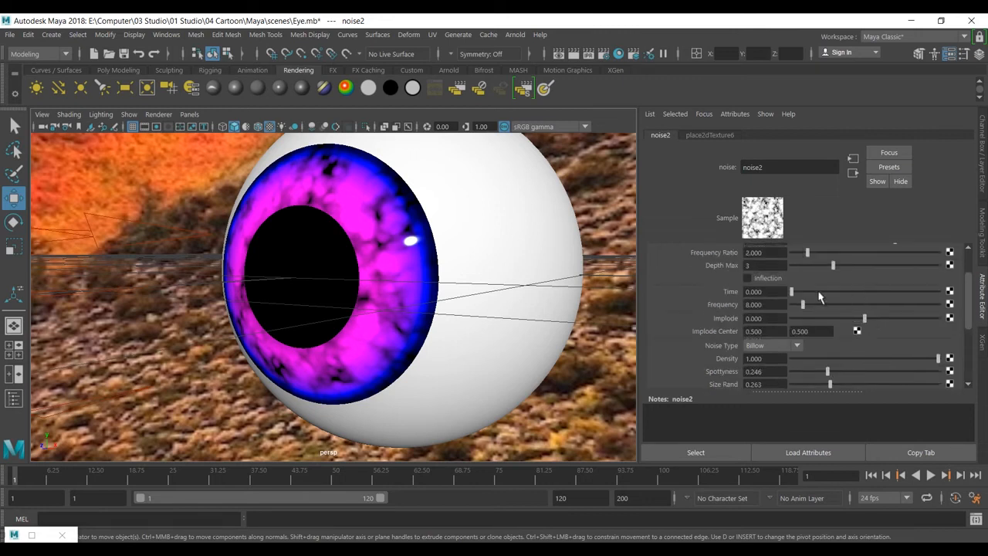
{"action": "left_click_drag", "start_coordinate": [799, 292], "coordinate": [798, 292]}
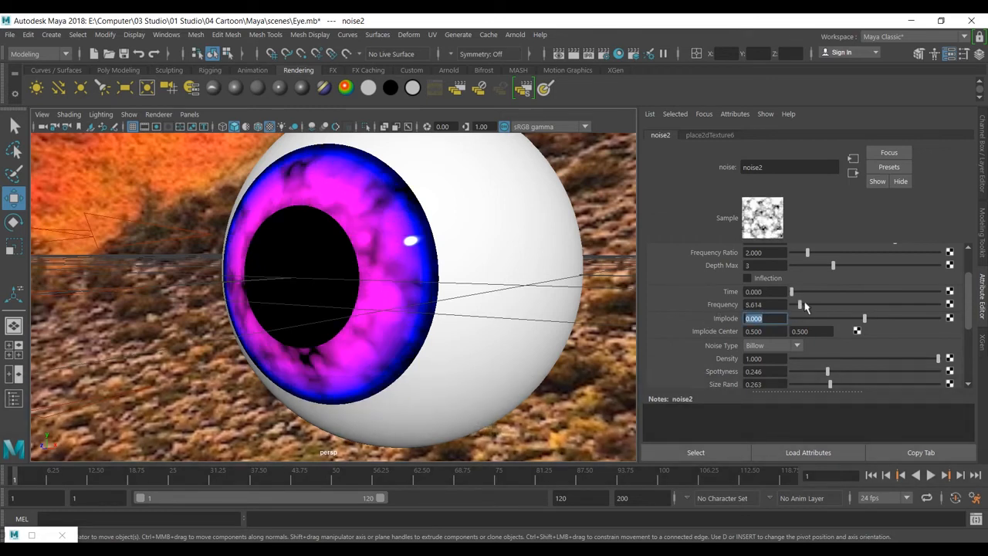
{"action": "left_click_drag", "start_coordinate": [800, 305], "coordinate": [943, 323]}
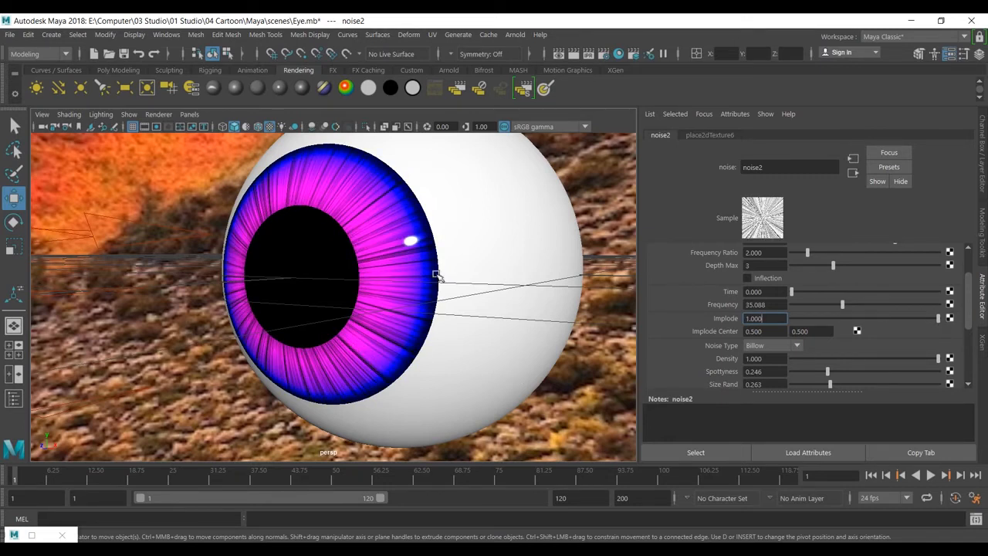
{"action": "left_click_drag", "start_coordinate": [938, 321], "coordinate": [922, 321]}
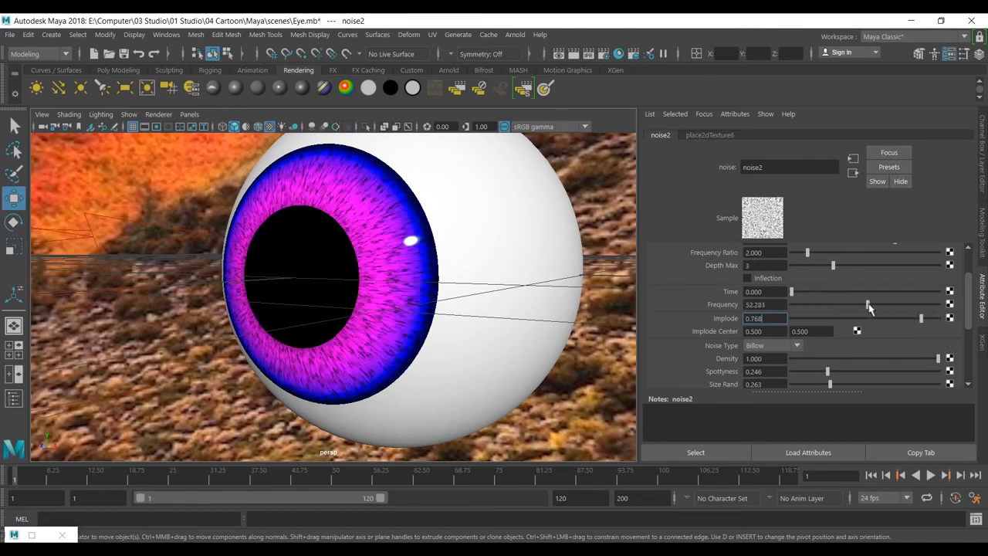
{"action": "left_click_drag", "start_coordinate": [843, 305], "coordinate": [867, 311]}
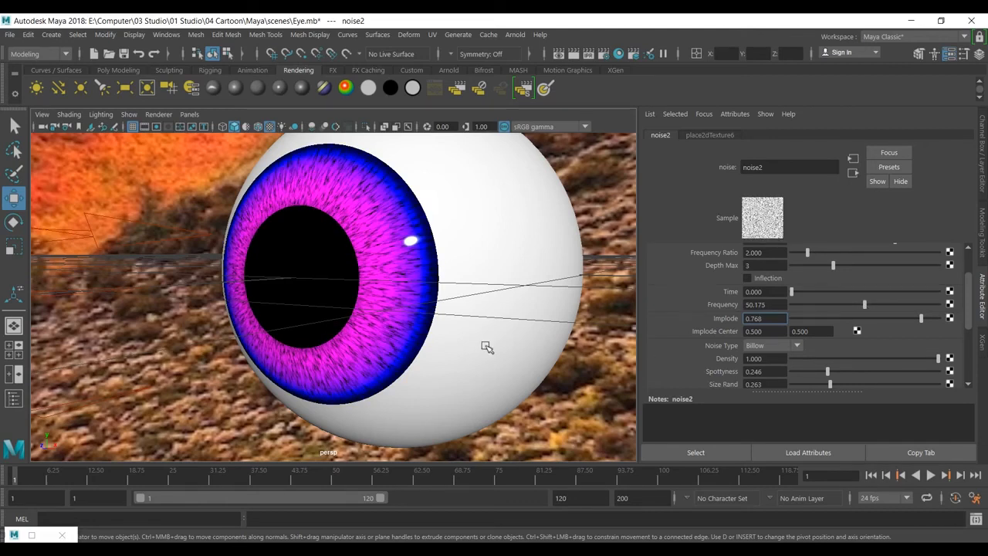
Step: Set noise2's Frequency to about 54.737 and Implode to about 0.867, checking the iris from a distance and up close
{"action": "left_click_drag", "start_coordinate": [465, 333], "coordinate": [509, 330], "text": "alt"}
{"action": "right_click_drag", "start_coordinate": [508, 329], "coordinate": [478, 330], "text": "alt"}
{"action": "left_click_drag", "start_coordinate": [480, 329], "coordinate": [467, 285], "text": "alt"}
{"action": "right_click_drag", "start_coordinate": [517, 312], "coordinate": [224, 333], "text": "alt"}
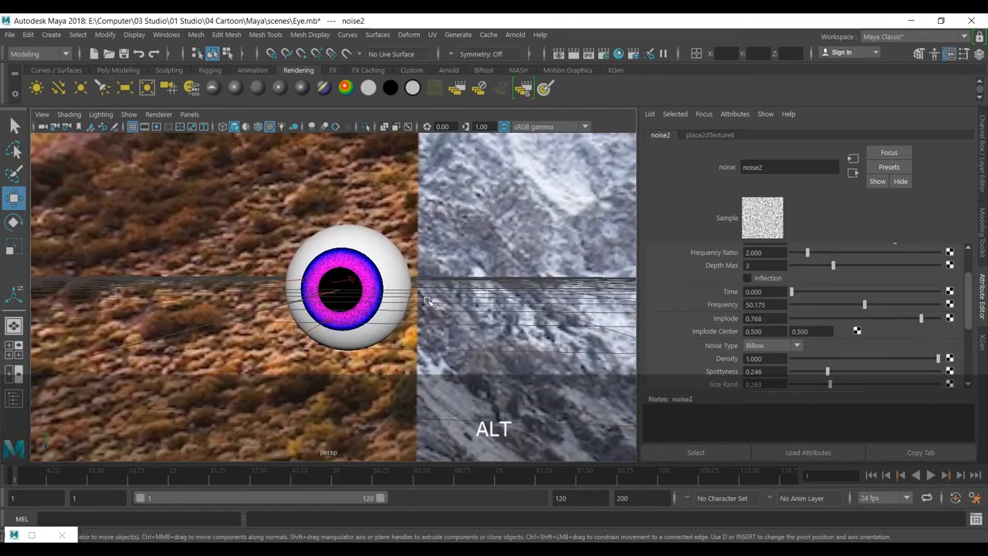
{"action": "mouse_move", "coordinate": [398, 266]}
{"action": "right_mouse_down", "text": "alt"}
{"action": "mouse_move", "coordinate": [345, 255]}
{"action": "mouse_move", "coordinate": [390, 263]}
{"action": "right_mouse_up", "text": "alt"}
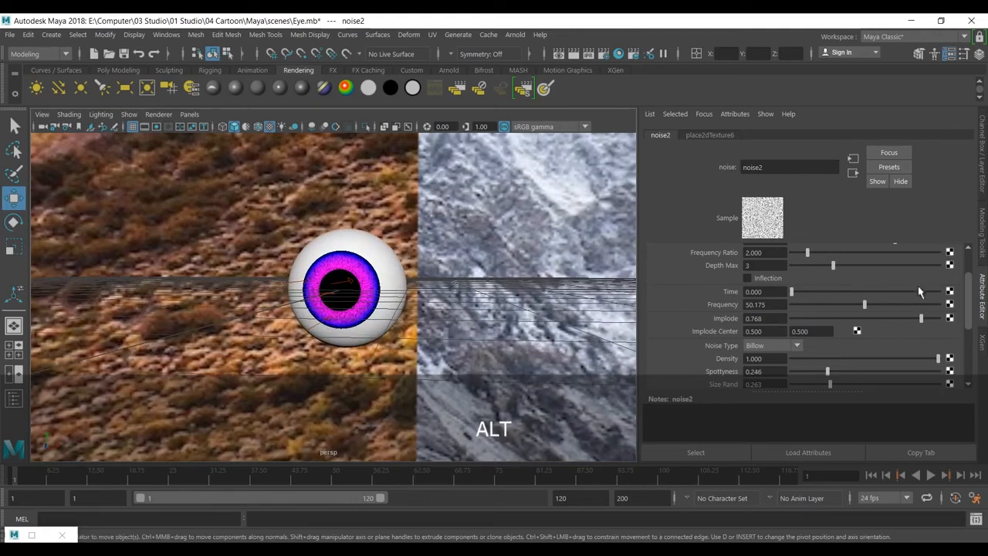
{"action": "left_click", "coordinate": [872, 305]}
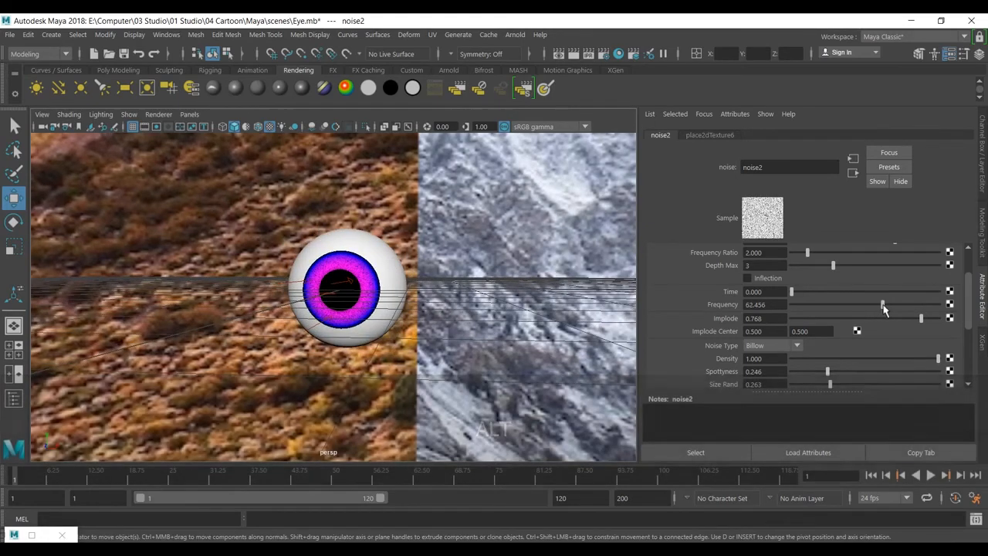
{"action": "left_click_drag", "start_coordinate": [921, 318], "coordinate": [929, 330]}
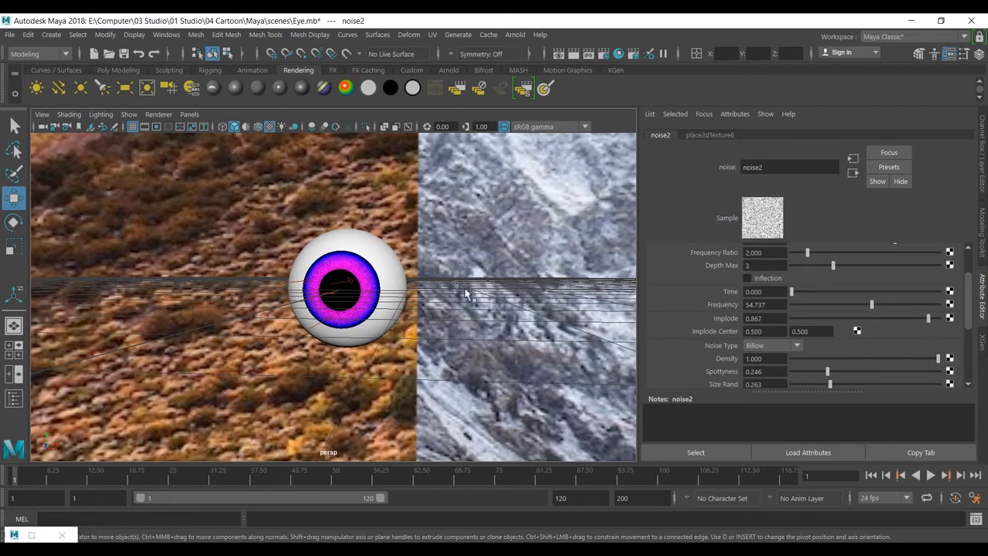
{"action": "scroll", "coordinate": [336, 276], "scroll_direction": "up", "scroll_amount": 6}
{"action": "left_click_drag", "start_coordinate": [513, 316], "coordinate": [494, 325], "text": "alt"}
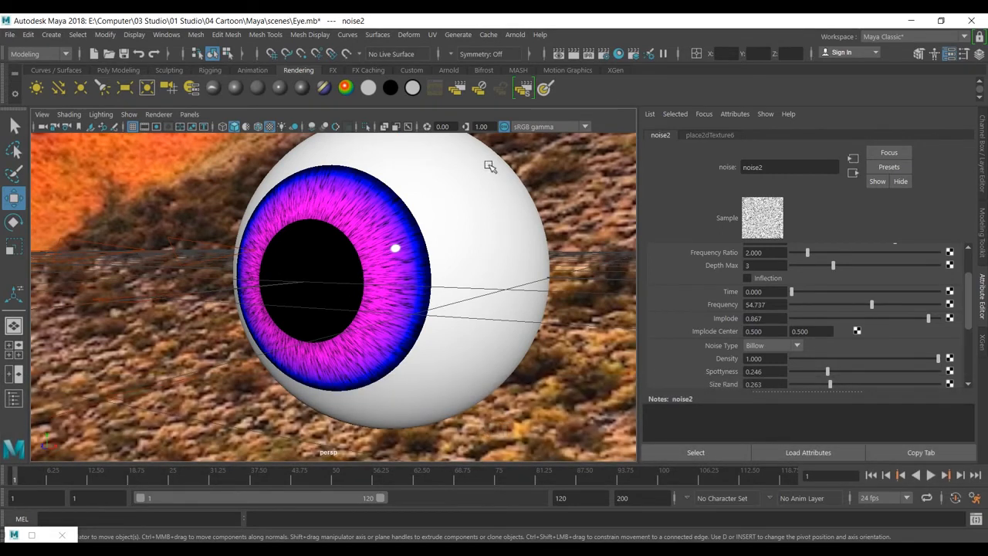
Step: Set the specular weight of the iris material test to 0 in the Hypershade
{"action": "left_click", "coordinate": [463, 257]}
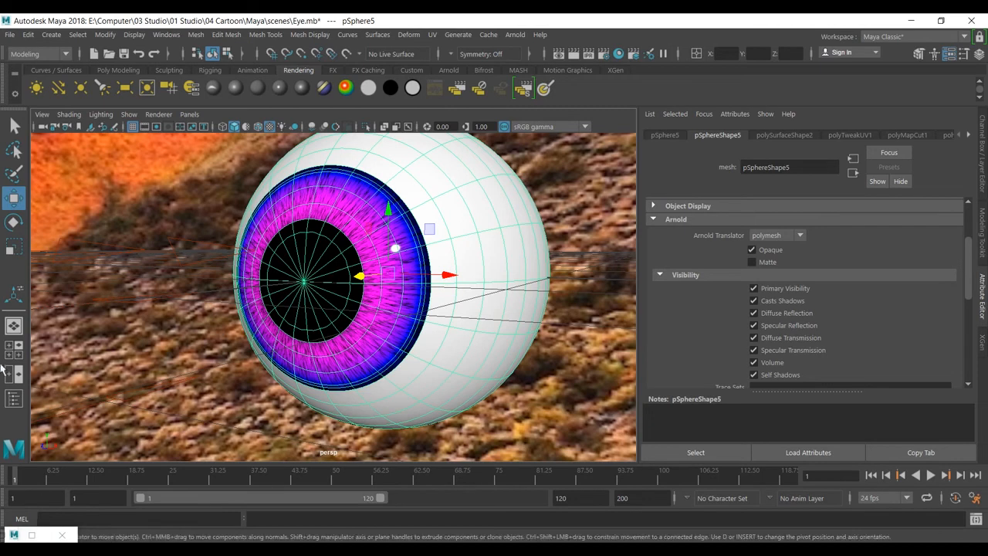
{"action": "left_click", "coordinate": [14, 399]}
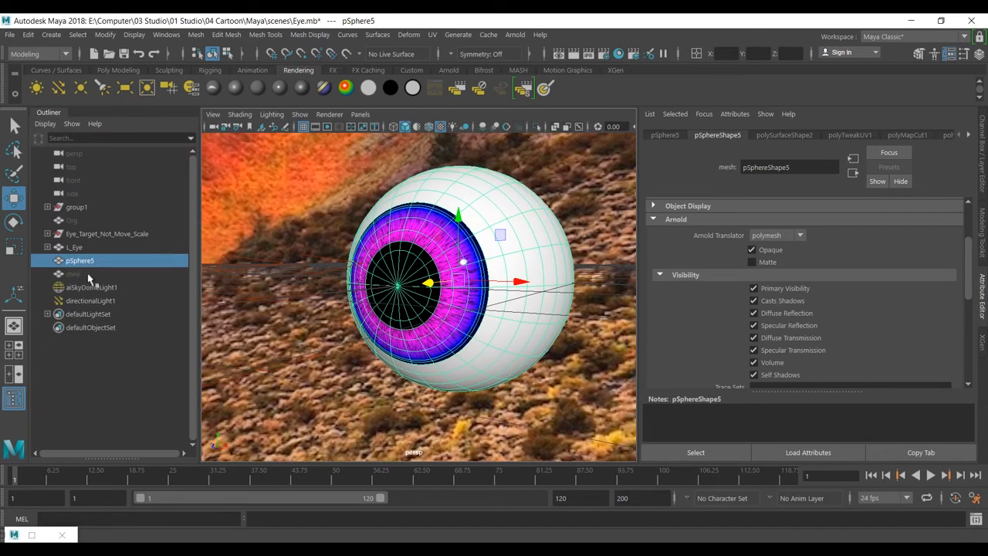
{"action": "left_click", "coordinate": [14, 399]}
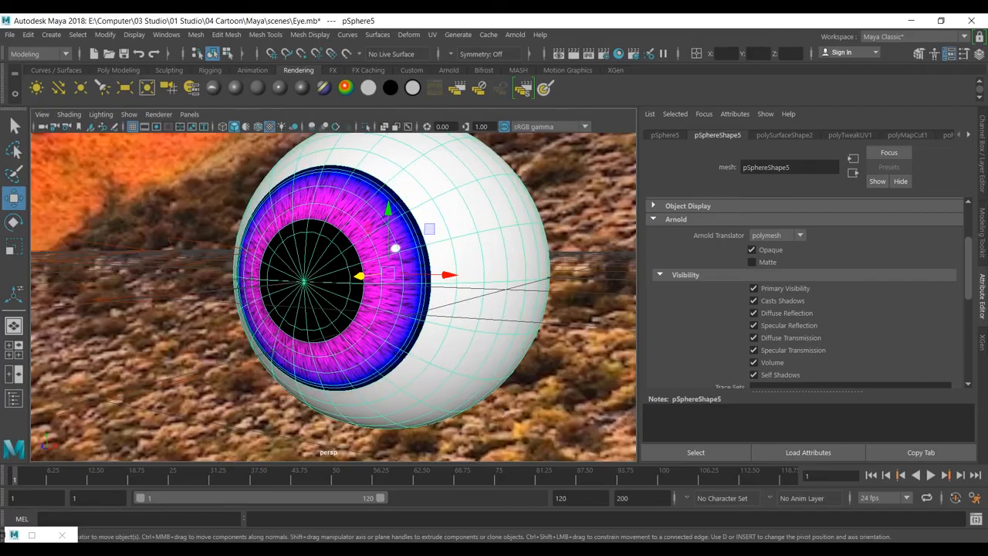
{"action": "left_click", "coordinate": [32, 535]}
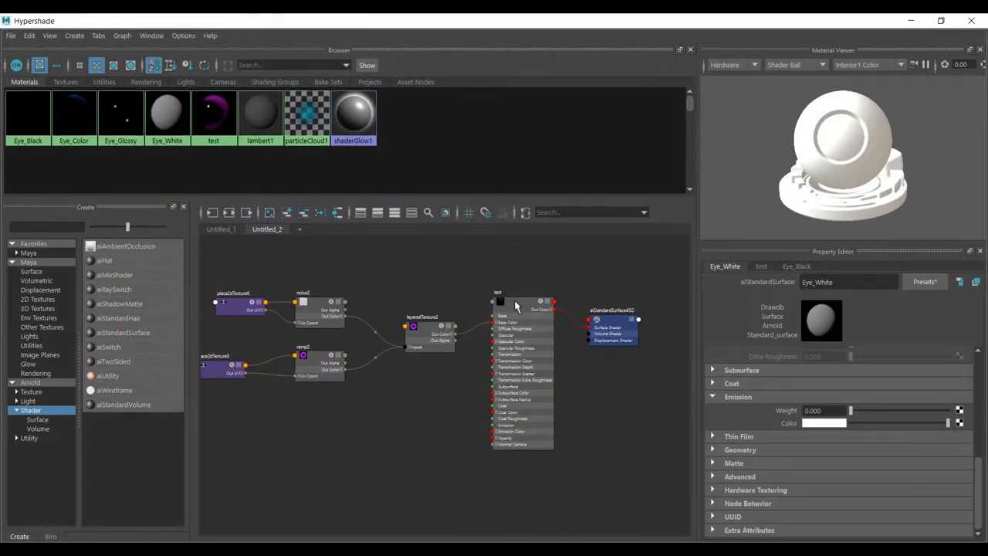
{"action": "left_click", "coordinate": [515, 301]}
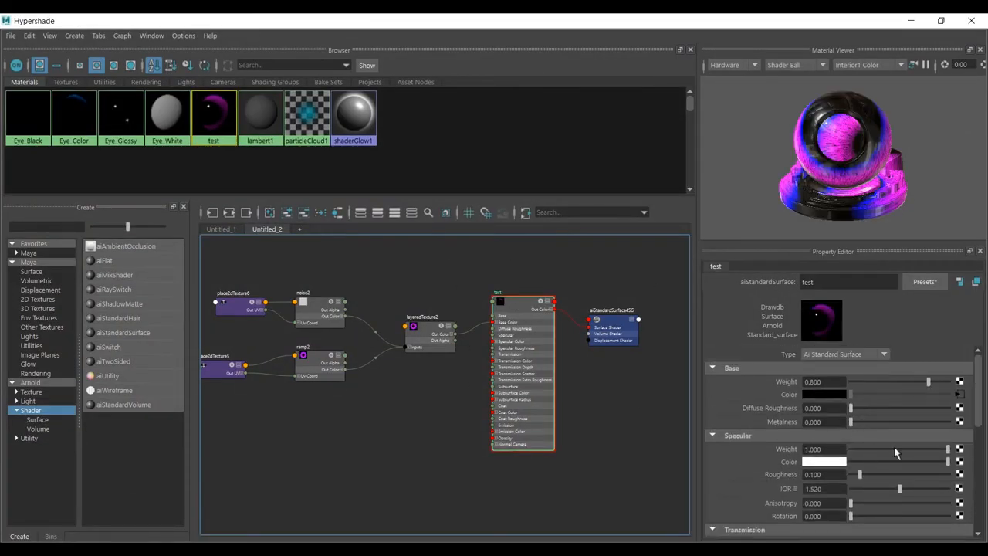
{"action": "left_click_drag", "start_coordinate": [940, 451], "coordinate": [851, 449]}
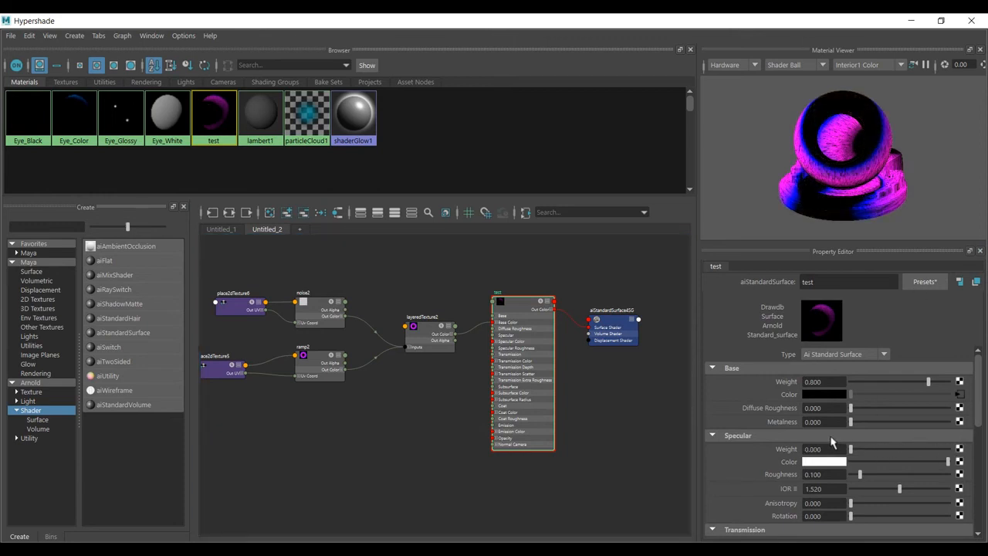
{"action": "left_click", "coordinate": [912, 20]}
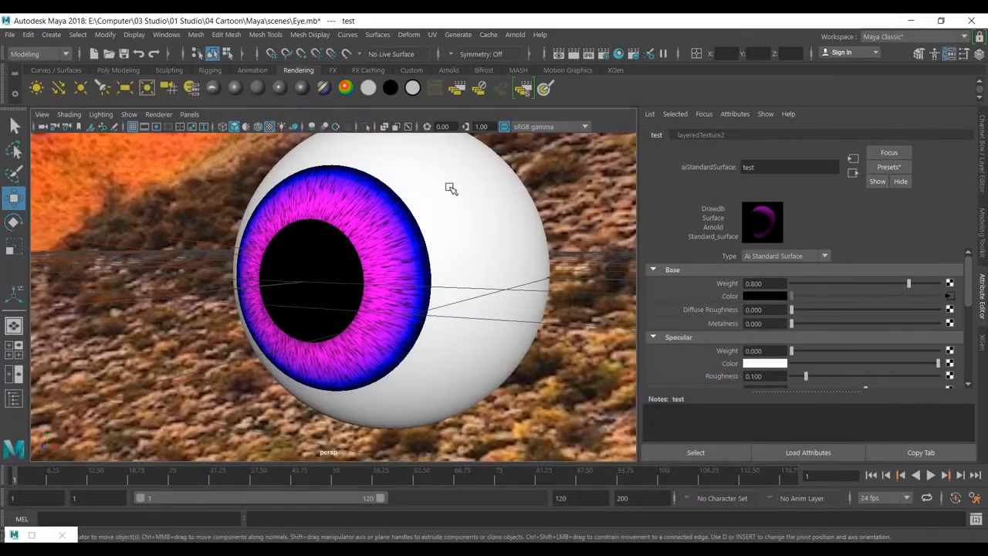
Step: Unhide the glossy outer sphere shini and move the selection to aiSkyDomeLight1 for a clear view of the eye
{"action": "left_click", "coordinate": [14, 398]}
{"action": "left_click", "coordinate": [75, 275]}
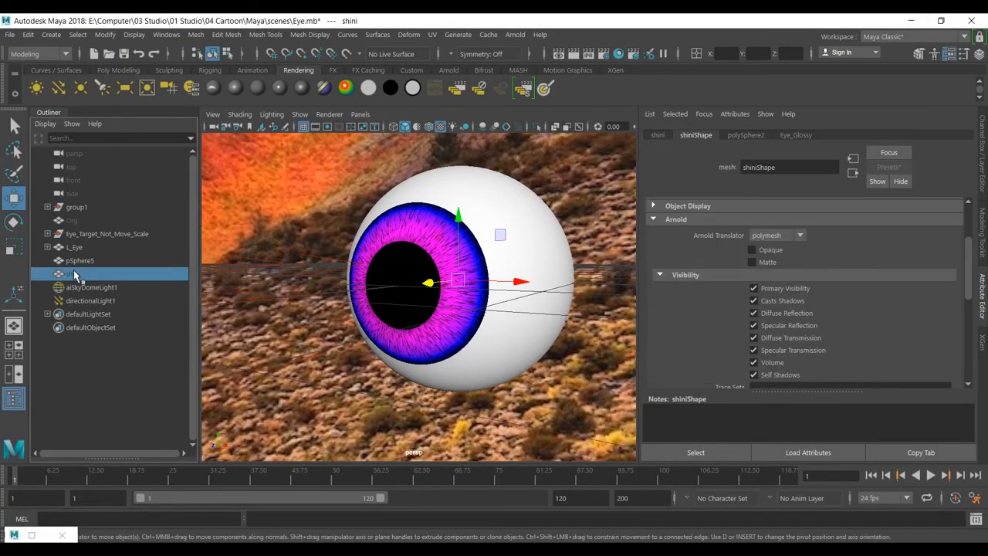
{"action": "key", "text": "shift+h"}
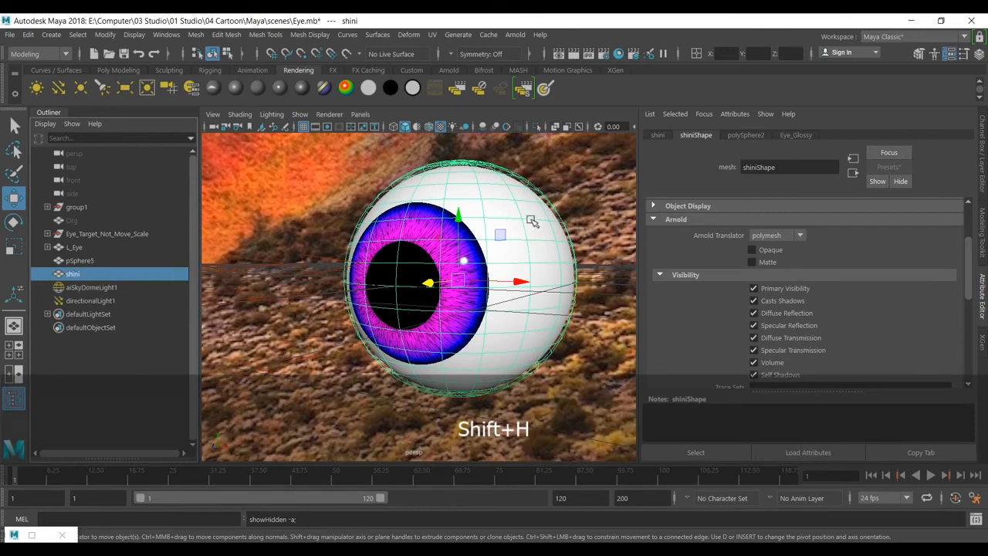
{"action": "left_click", "coordinate": [91, 287]}
{"action": "mouse_move", "coordinate": [499, 322]}
{"action": "left_mouse_down", "text": "alt"}
{"action": "mouse_move", "coordinate": [533, 332]}
{"action": "mouse_move", "coordinate": [492, 327]}
{"action": "left_mouse_up", "text": "alt"}
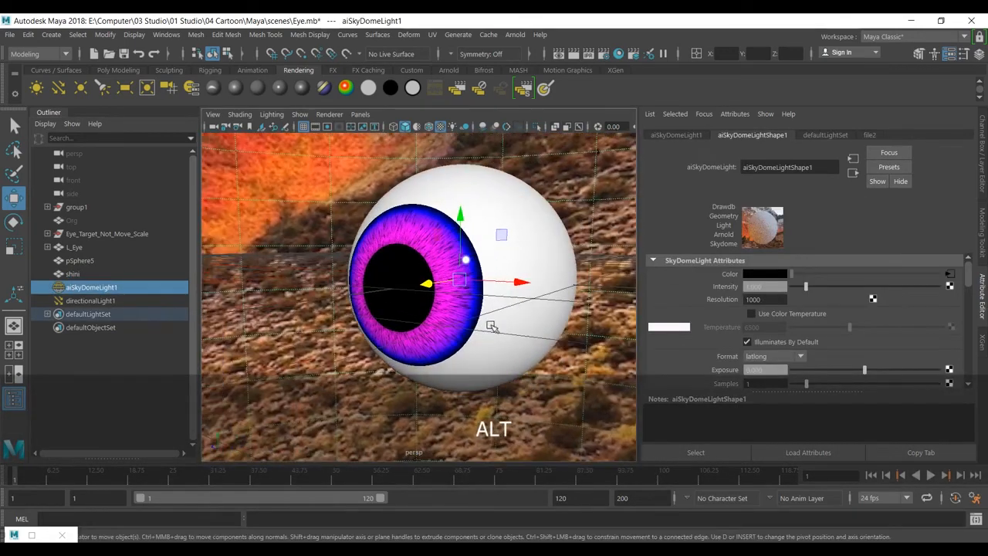
Step: Set the outer sphere's Eye_Glossy material to a specular IOR of about 1.527 and a roughness of about 0.221
{"action": "left_click", "coordinate": [514, 252]}
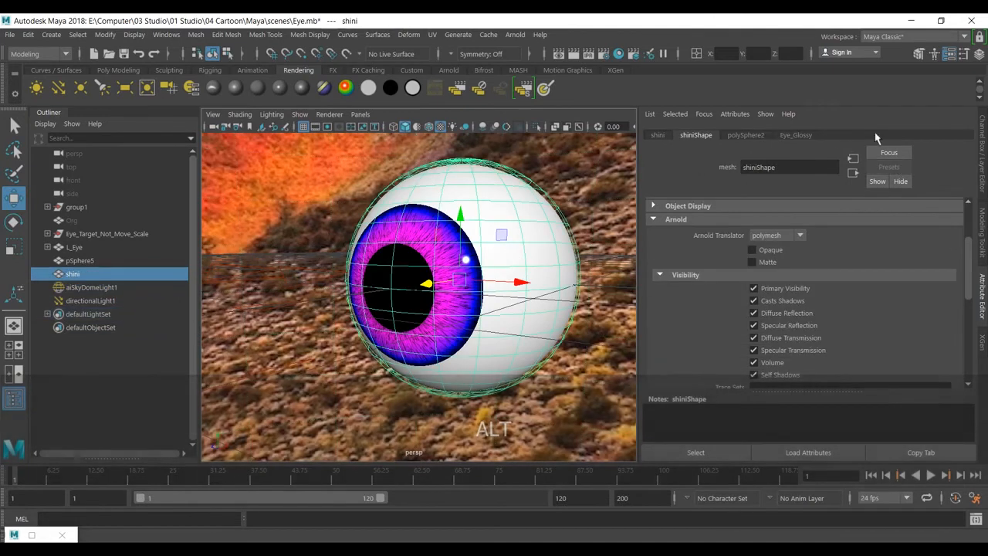
{"action": "left_click", "coordinate": [796, 135]}
{"action": "scroll", "coordinate": [802, 324], "scroll_direction": "down", "scroll_amount": 3}
{"action": "scroll", "coordinate": [814, 332], "scroll_direction": "up", "scroll_amount": 1}
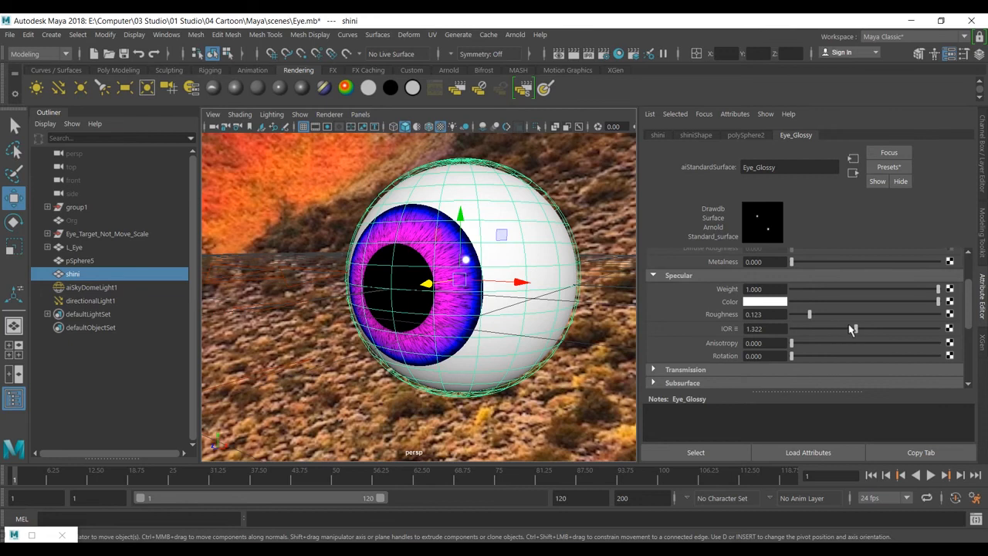
{"action": "left_click_drag", "start_coordinate": [856, 329], "coordinate": [866, 330]}
{"action": "mouse_move", "coordinate": [811, 315]}
{"action": "left_mouse_down"}
{"action": "mouse_move", "coordinate": [837, 316]}
{"action": "mouse_move", "coordinate": [824, 316]}
{"action": "left_mouse_up"}
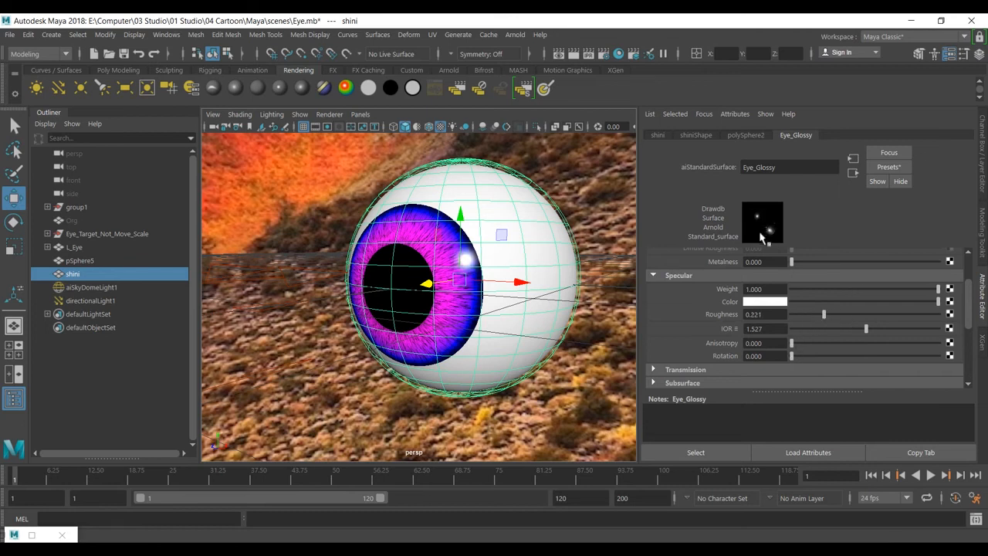
Step: Switch the selection from the outer sphere to aiSkyDomeLight1 to inspect the eye's gloss without the wireframe
{"action": "key", "text": "alt"}
{"action": "left_click_drag", "start_coordinate": [568, 329], "coordinate": [566, 367], "text": "alt"}
{"action": "left_click", "coordinate": [586, 359]}
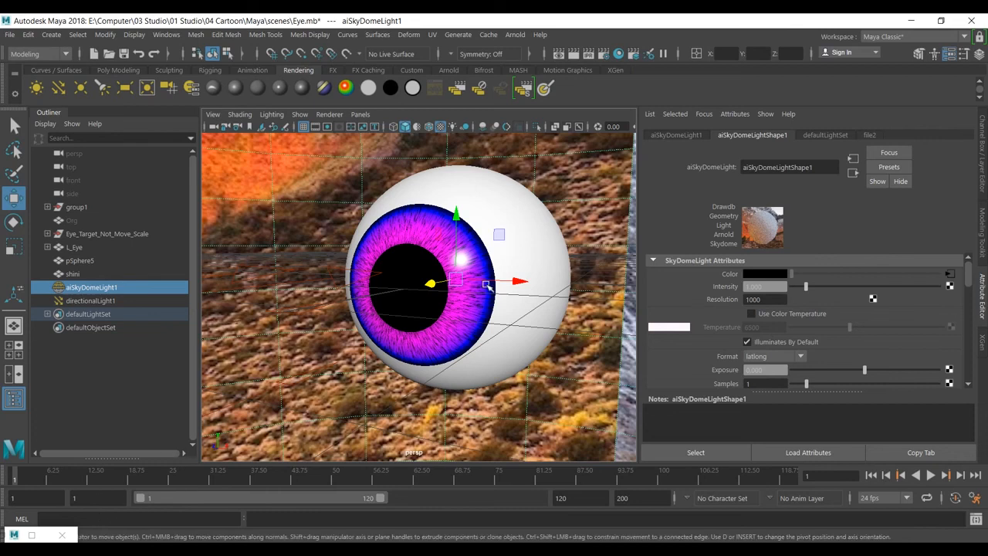
Step: Connect layeredTexture2 to the emission color of the iris material test in the Hypershade, and return to the main Maya window
{"action": "left_click", "coordinate": [32, 534]}
{"action": "left_click", "coordinate": [425, 332]}
{"action": "left_click", "coordinate": [511, 311]}
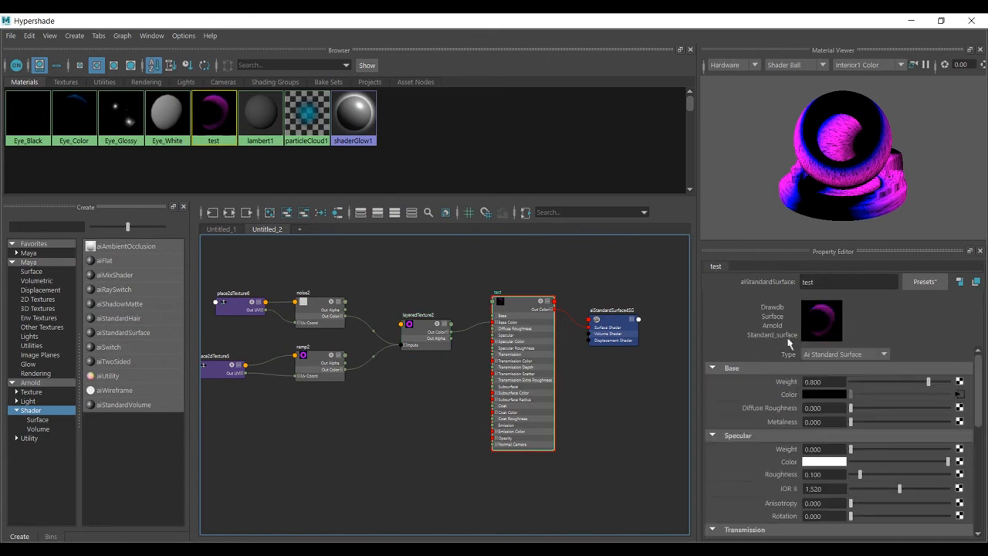
{"action": "scroll", "coordinate": [863, 420], "scroll_direction": "down", "scroll_amount": 8}
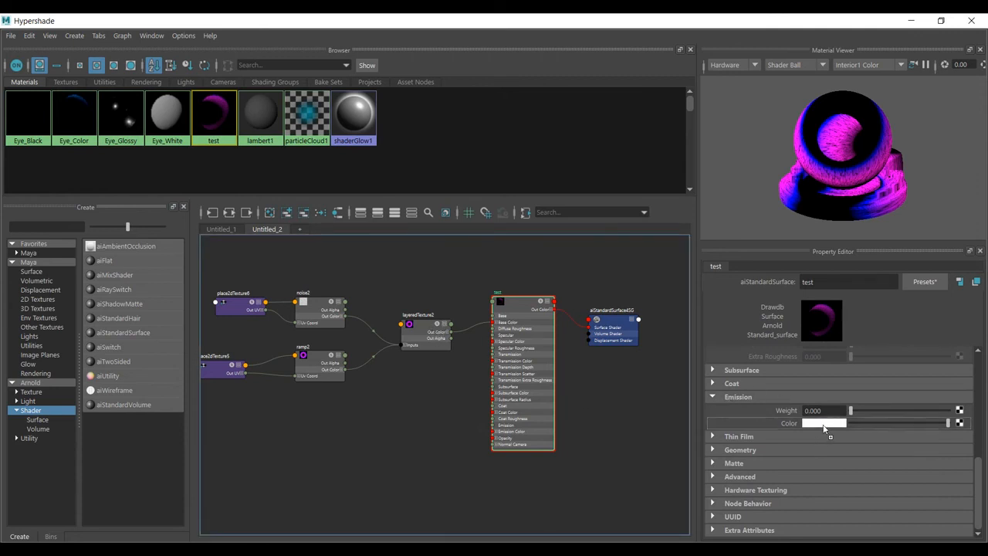
{"action": "middle_click_drag", "start_coordinate": [824, 425], "coordinate": [822, 426]}
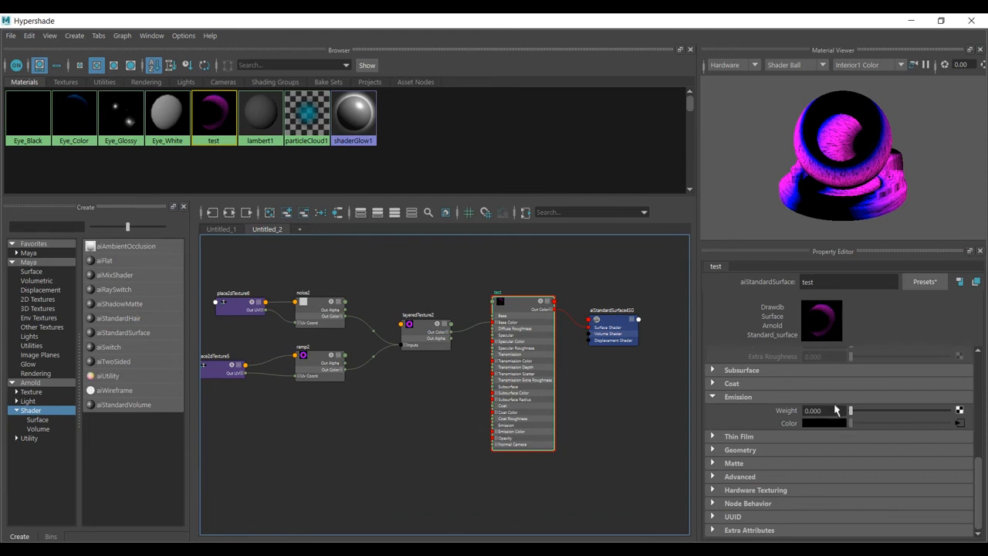
{"action": "left_click", "coordinate": [911, 20]}
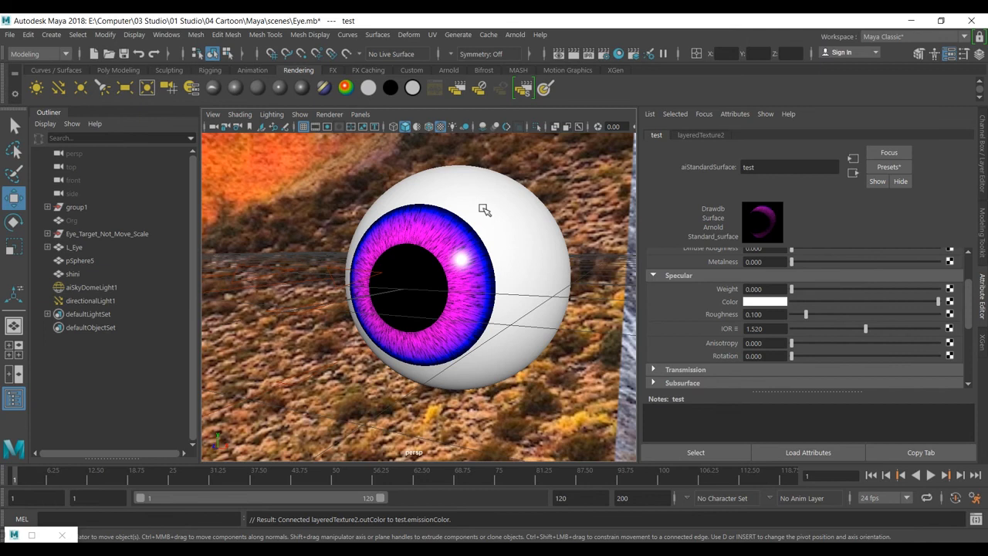
Step: Lower the base weight of the iris material test to about 0.035
{"action": "scroll", "coordinate": [798, 311], "scroll_direction": "up", "scroll_amount": 3}
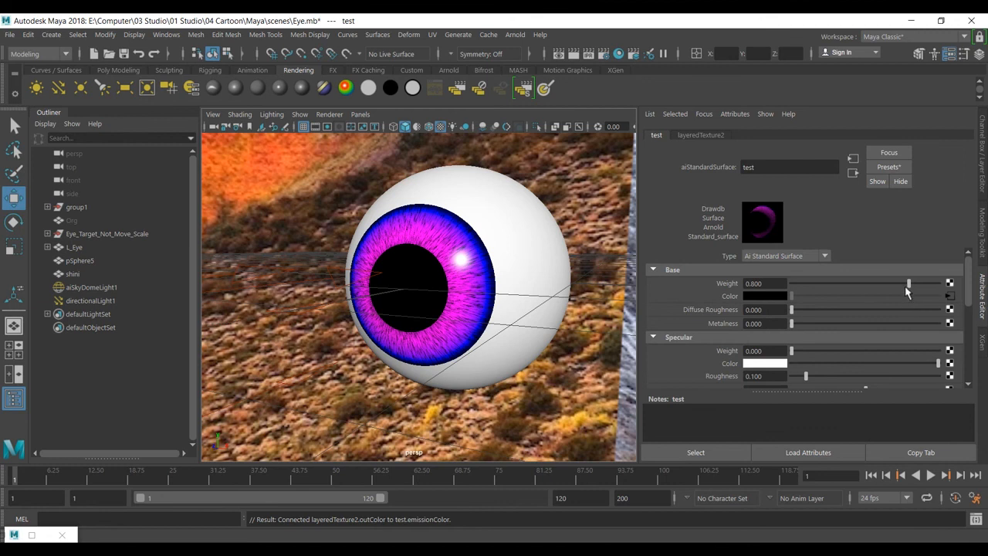
{"action": "left_click", "coordinate": [909, 284]}
{"action": "left_click", "coordinate": [799, 282]}
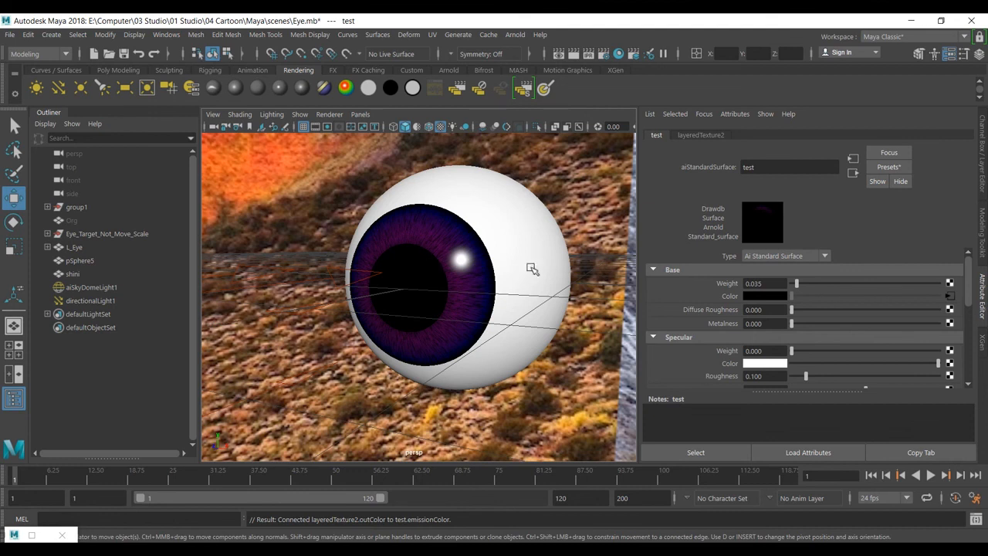
Step: Set the emission weight of the iris material test to about 0.386 and check the eye from different distances
{"action": "scroll", "coordinate": [888, 309], "scroll_direction": "down", "scroll_amount": 10}
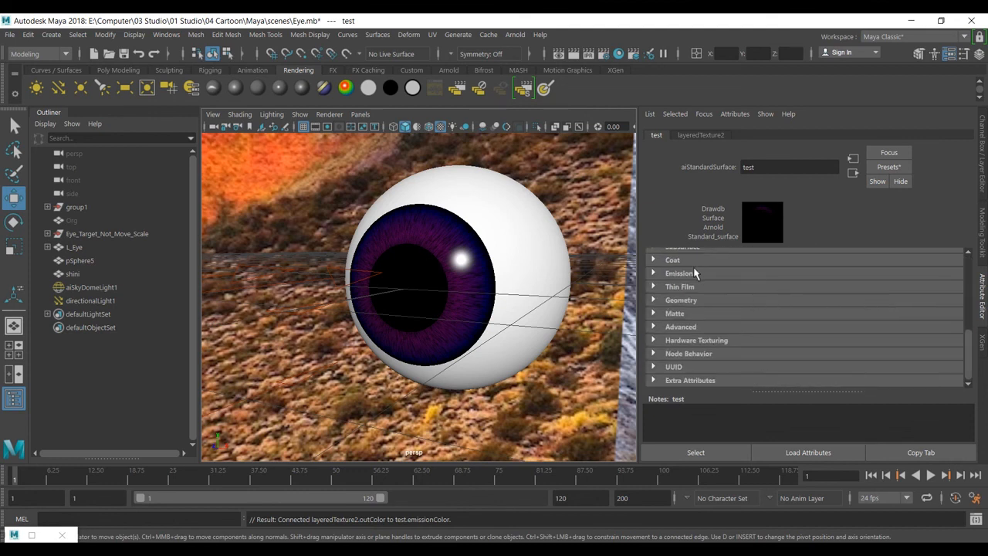
{"action": "left_click", "coordinate": [656, 273]}
{"action": "left_click_drag", "start_coordinate": [803, 286], "coordinate": [850, 287]}
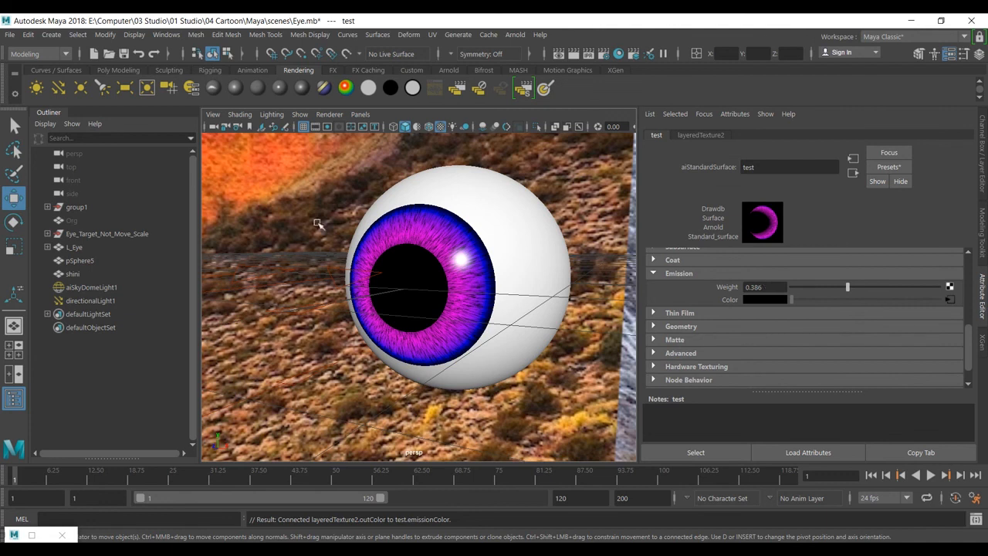
{"action": "scroll", "coordinate": [440, 270], "scroll_direction": "down", "scroll_amount": 3}
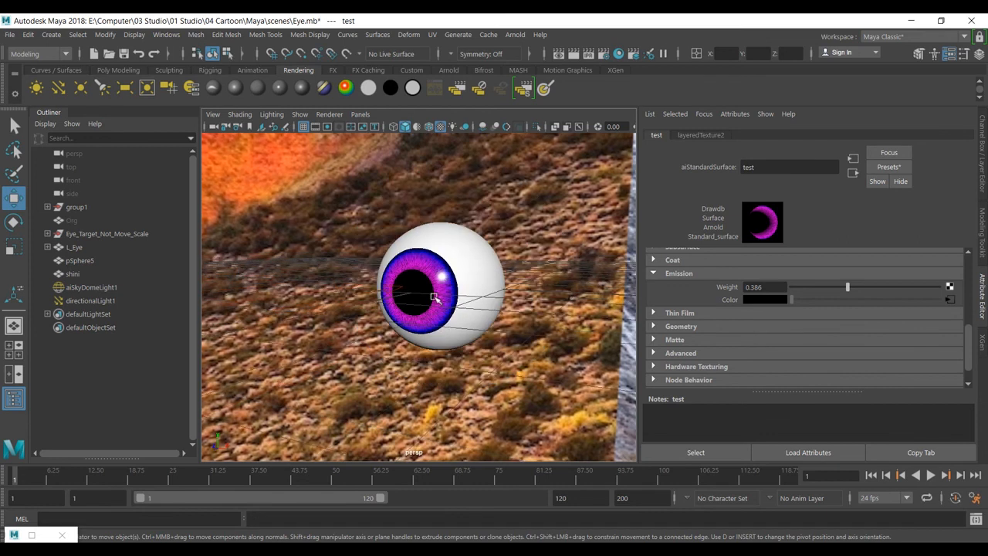
{"action": "mouse_move", "coordinate": [437, 302]}
{"action": "left_mouse_down", "text": "alt"}
{"action": "mouse_move", "coordinate": [486, 331]}
{"action": "mouse_move", "coordinate": [460, 304]}
{"action": "mouse_move", "coordinate": [437, 305]}
{"action": "left_mouse_up", "text": "alt"}
{"action": "right_click_drag", "start_coordinate": [419, 307], "coordinate": [496, 318], "text": "alt"}
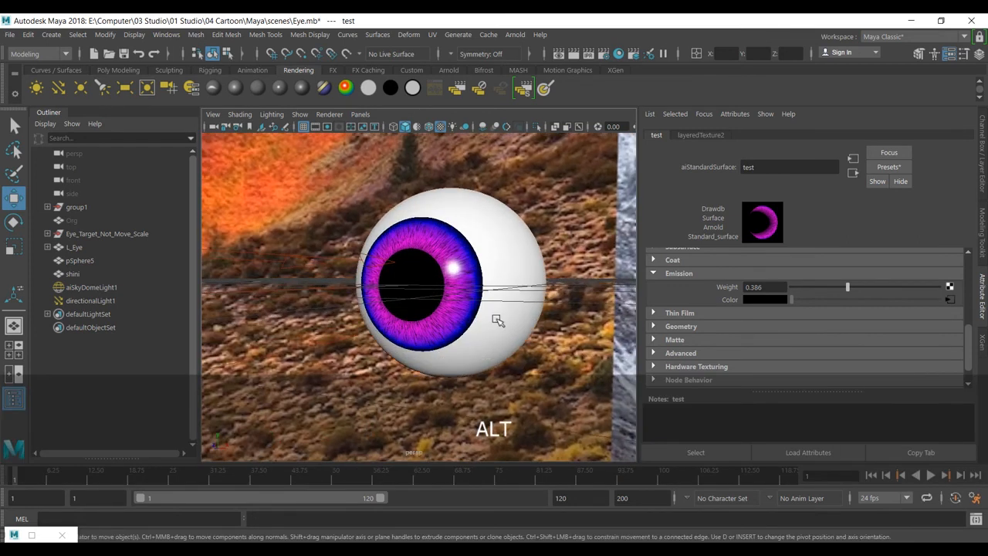